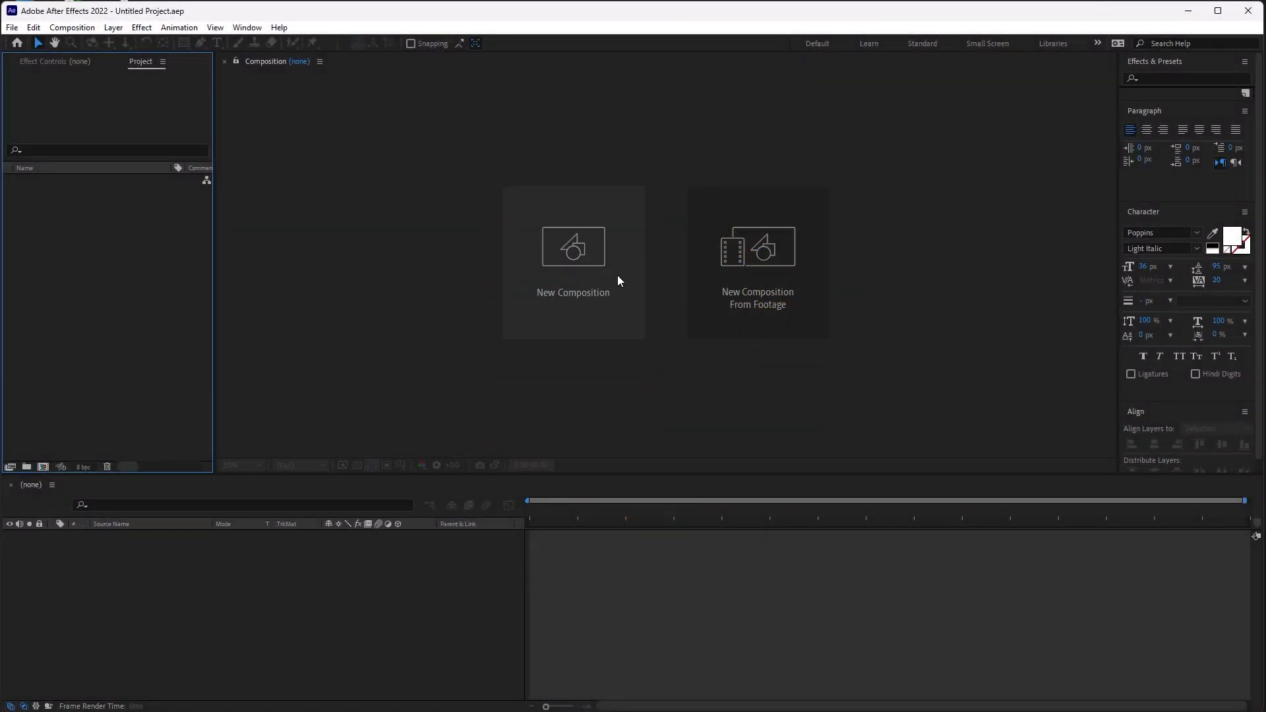
Create two 1920×1080, 60 fps, 8-second black compositions named Editing and Editing 2
{"action": "left_click", "coordinate": [550, 268]}
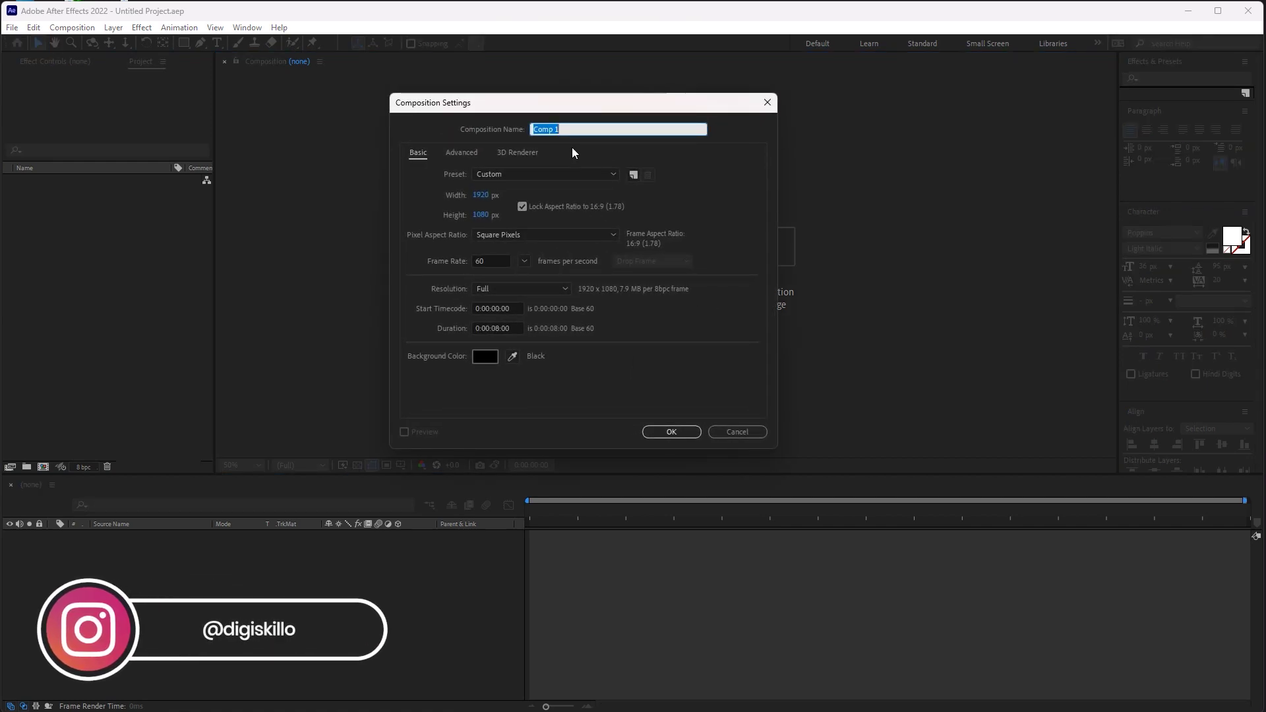
{"action": "type", "text": "Ed"}
{"action": "type", "text": "iting"}
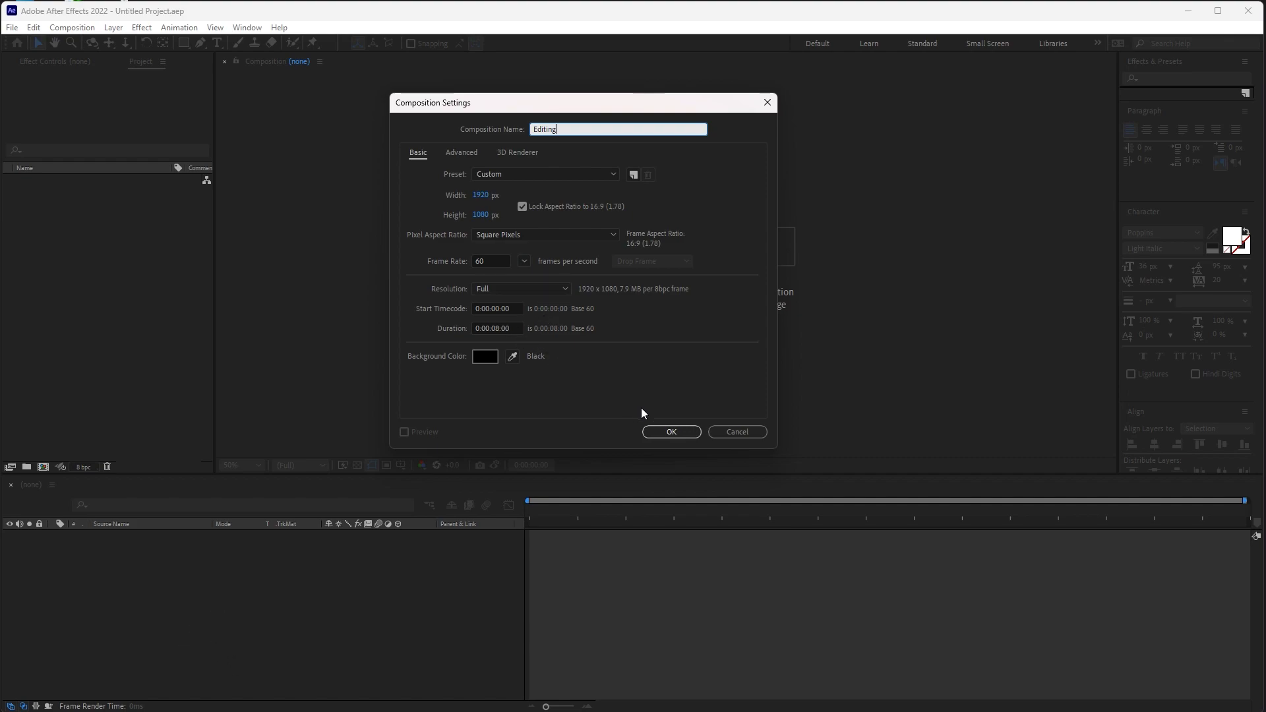
{"action": "left_click", "coordinate": [686, 433]}
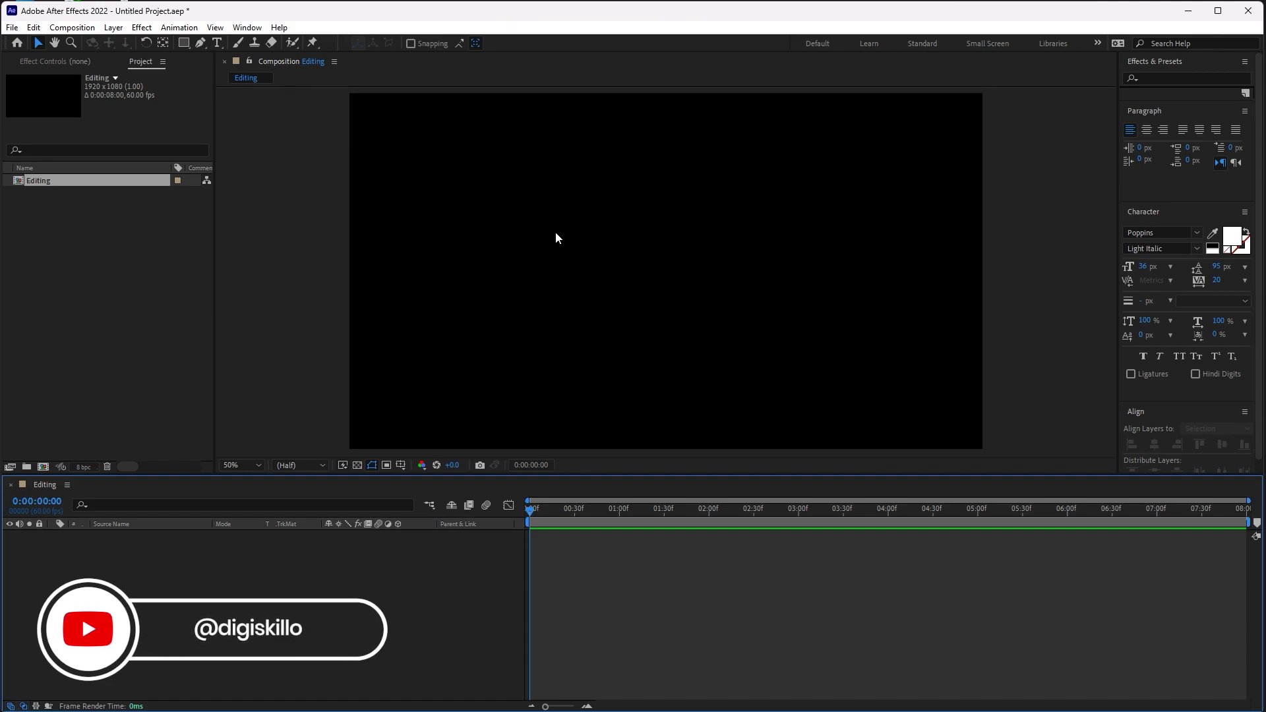
{"action": "left_click", "coordinate": [43, 466]}
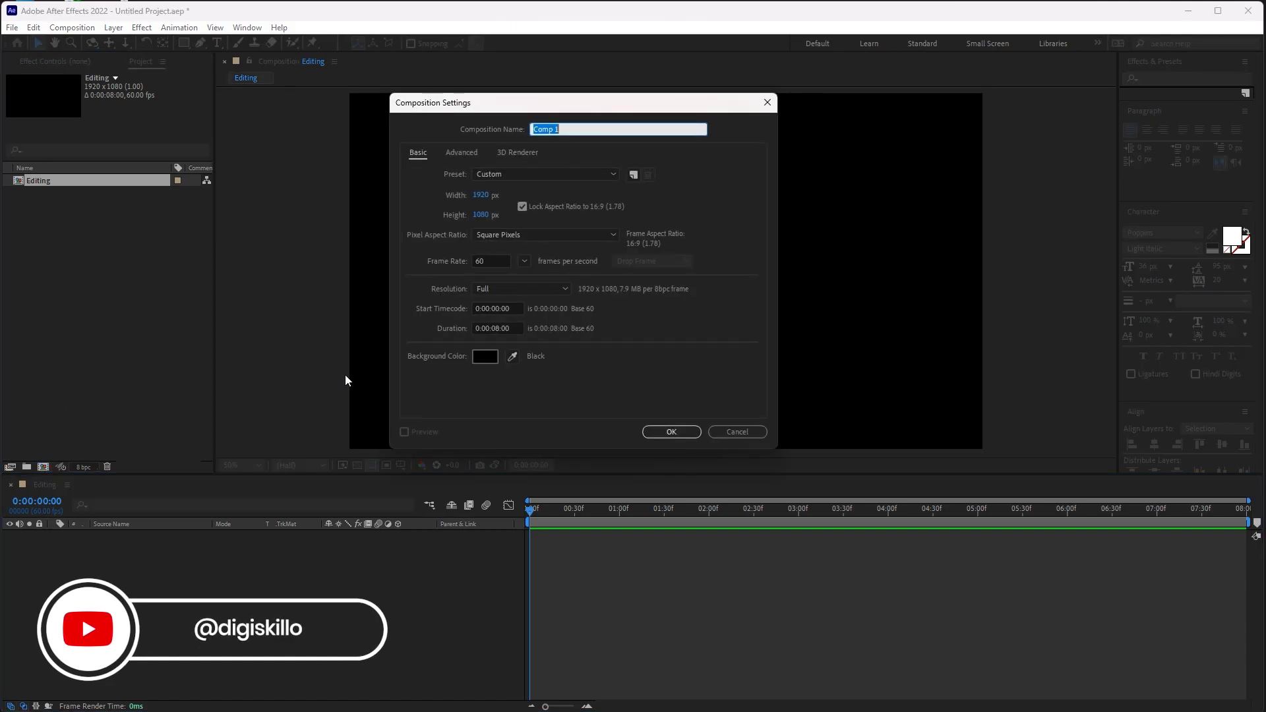
{"action": "type", "text": "Edit"}
{"action": "type", "text": "ing 2"}
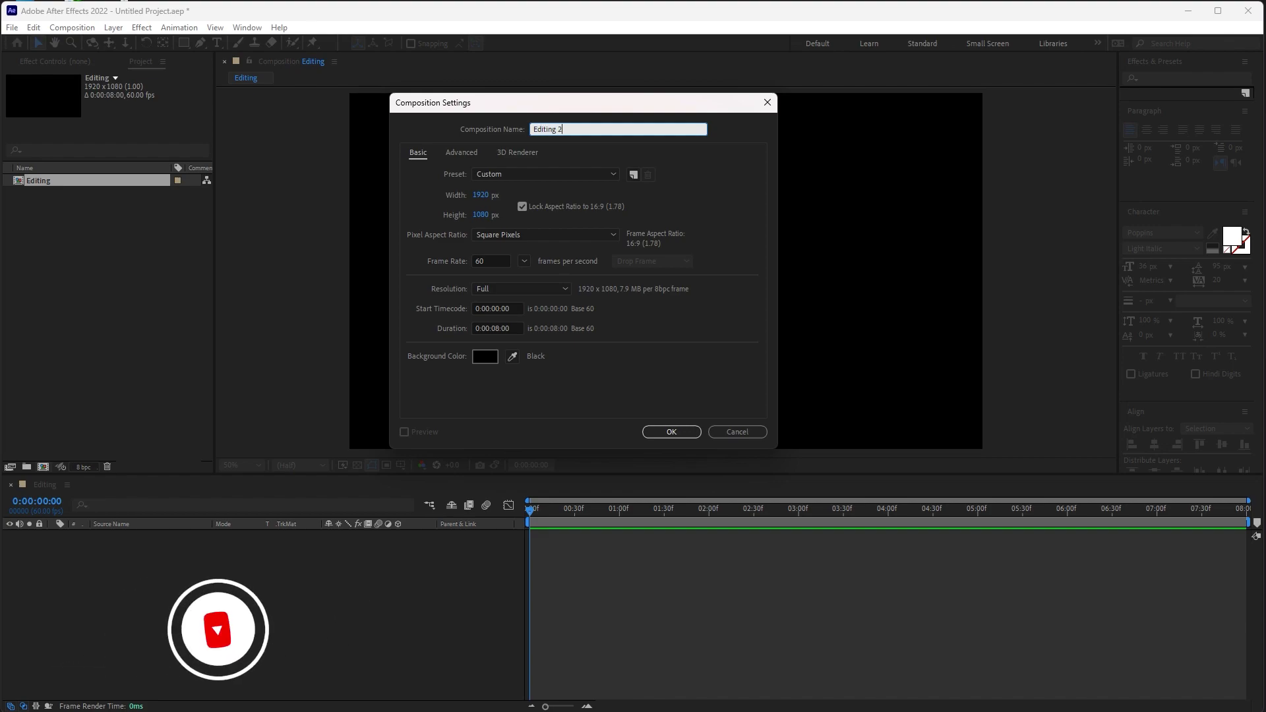
{"action": "left_click", "coordinate": [671, 432]}
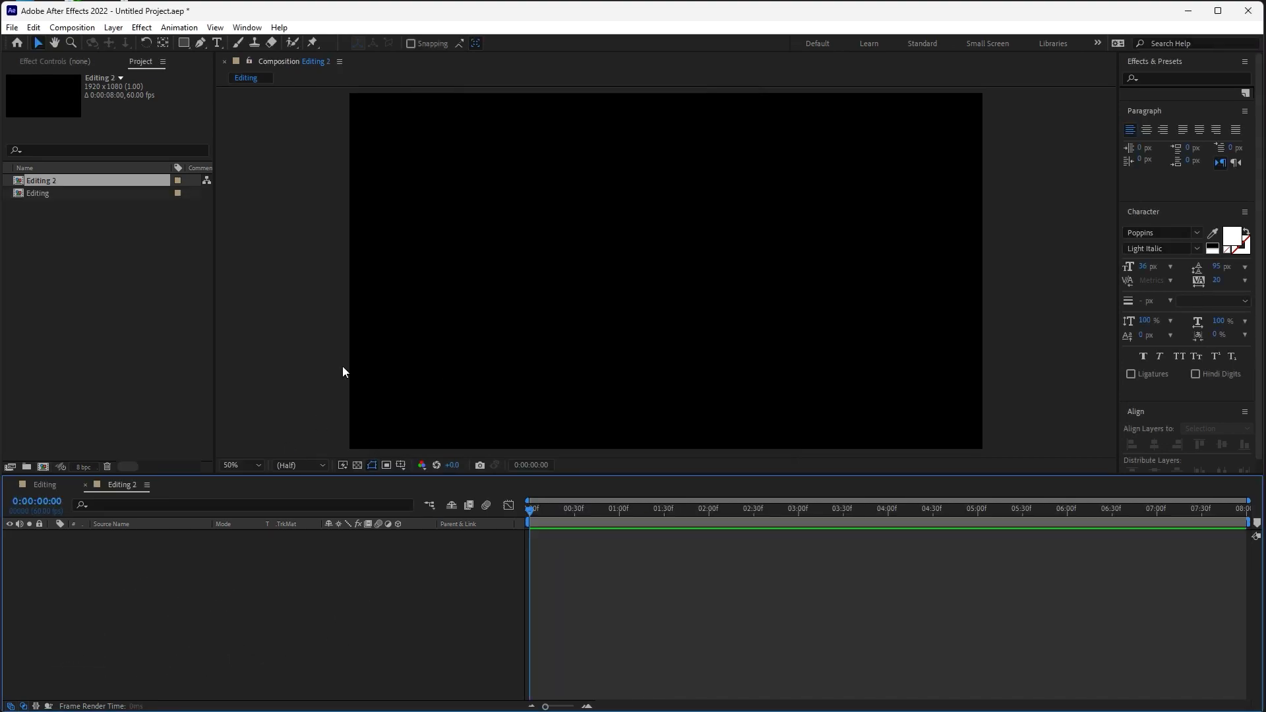
Add a third composition named Final Comp and return to the Editing timeline
{"action": "left_click", "coordinate": [44, 466]}
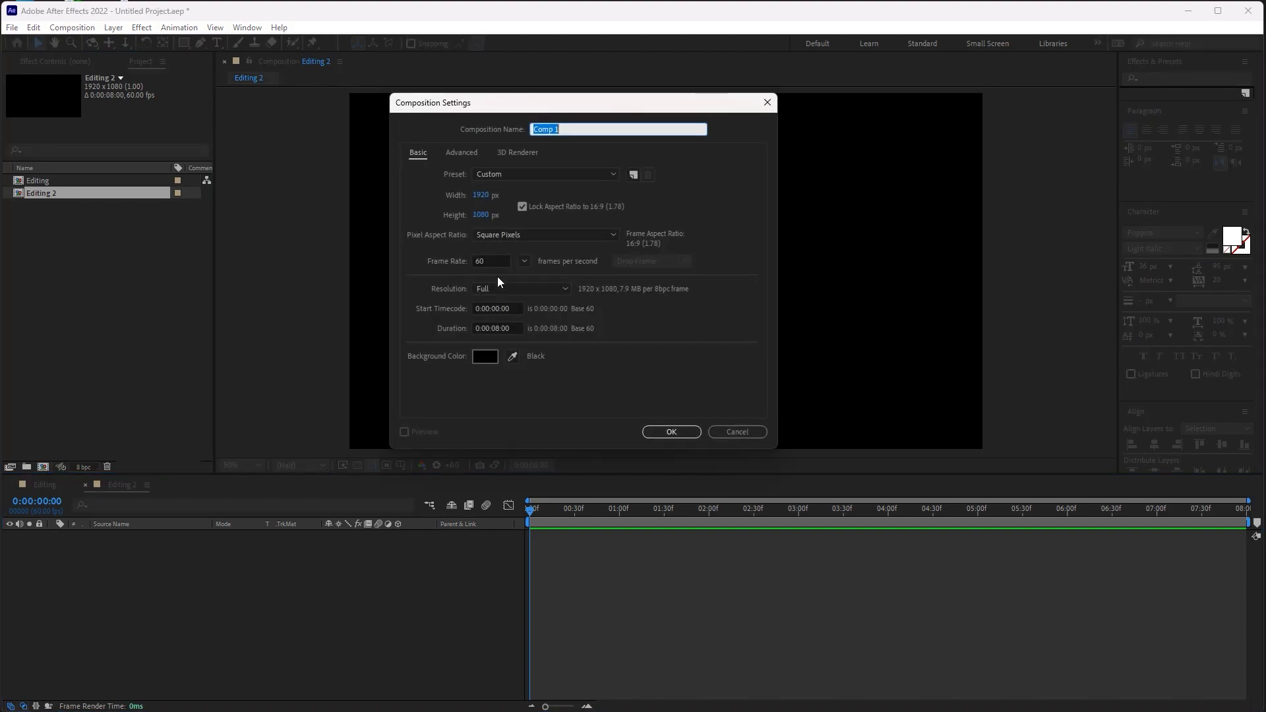
{"action": "type", "text": "Final"}
{"action": "type", "text": " Comp"}
{"action": "left_click", "coordinate": [680, 432]}
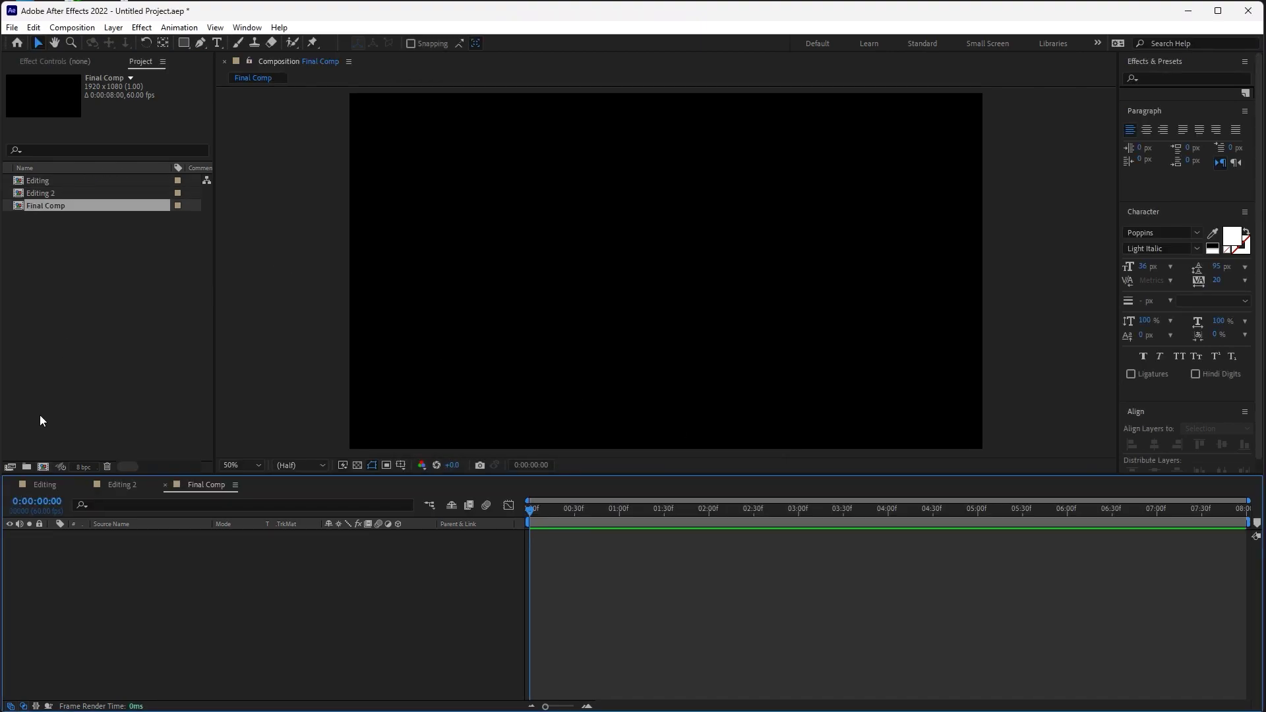
{"action": "left_click", "coordinate": [41, 484]}
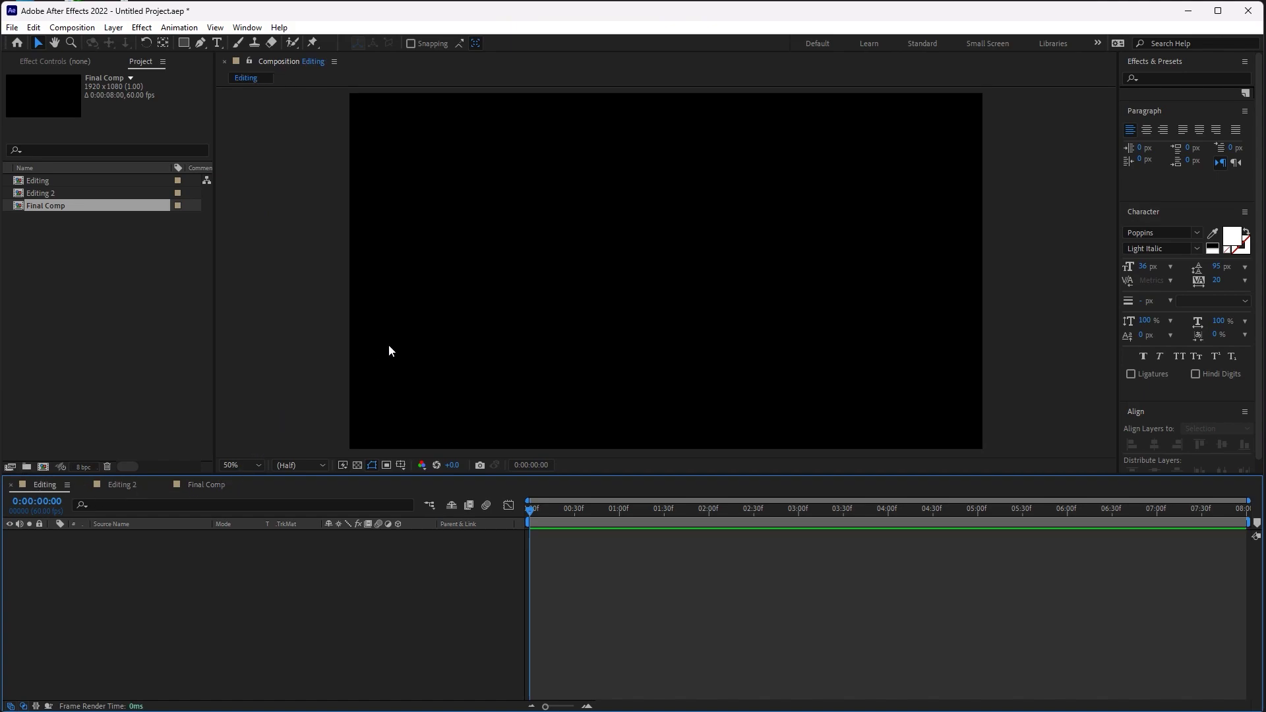
Add a 'Michel' text layer near the centre of the frame
{"action": "left_click", "coordinate": [217, 42]}
{"action": "left_click", "coordinate": [574, 250]}
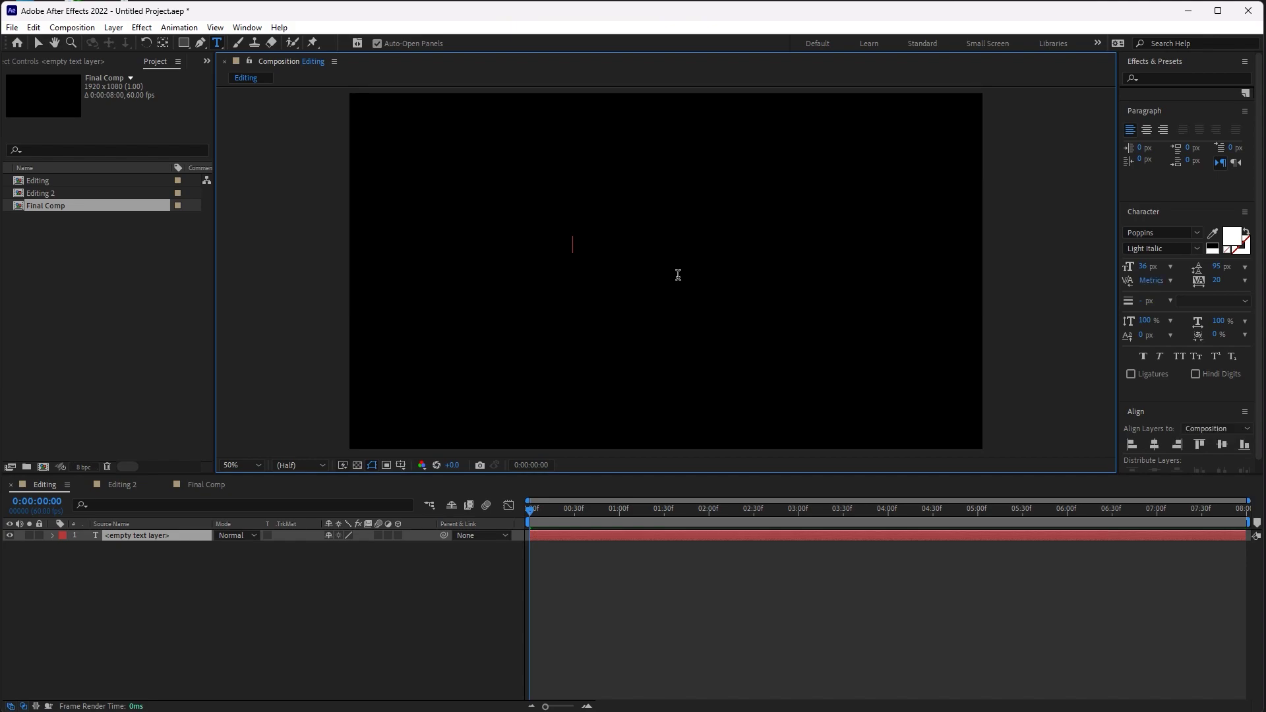
{"action": "type", "text": "Mic"}
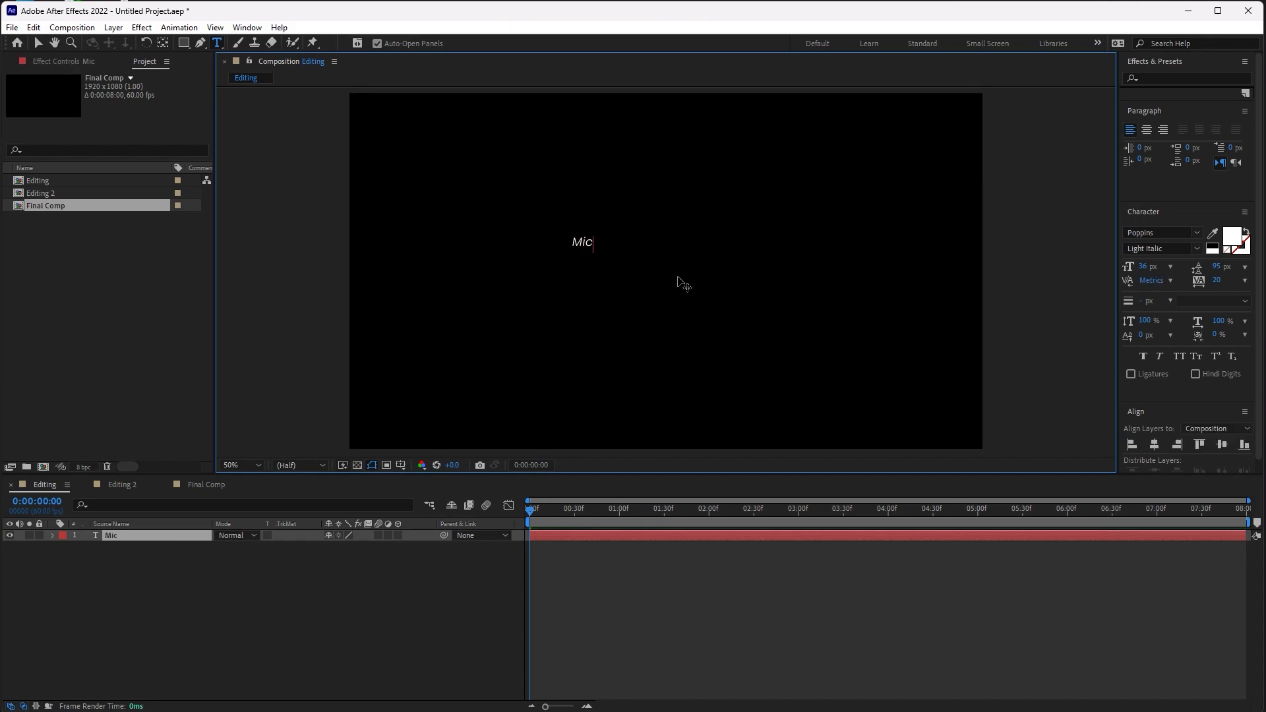
{"action": "type", "text": "hel"}
{"action": "left_click", "coordinate": [37, 44]}
{"action": "left_click", "coordinate": [619, 298]}
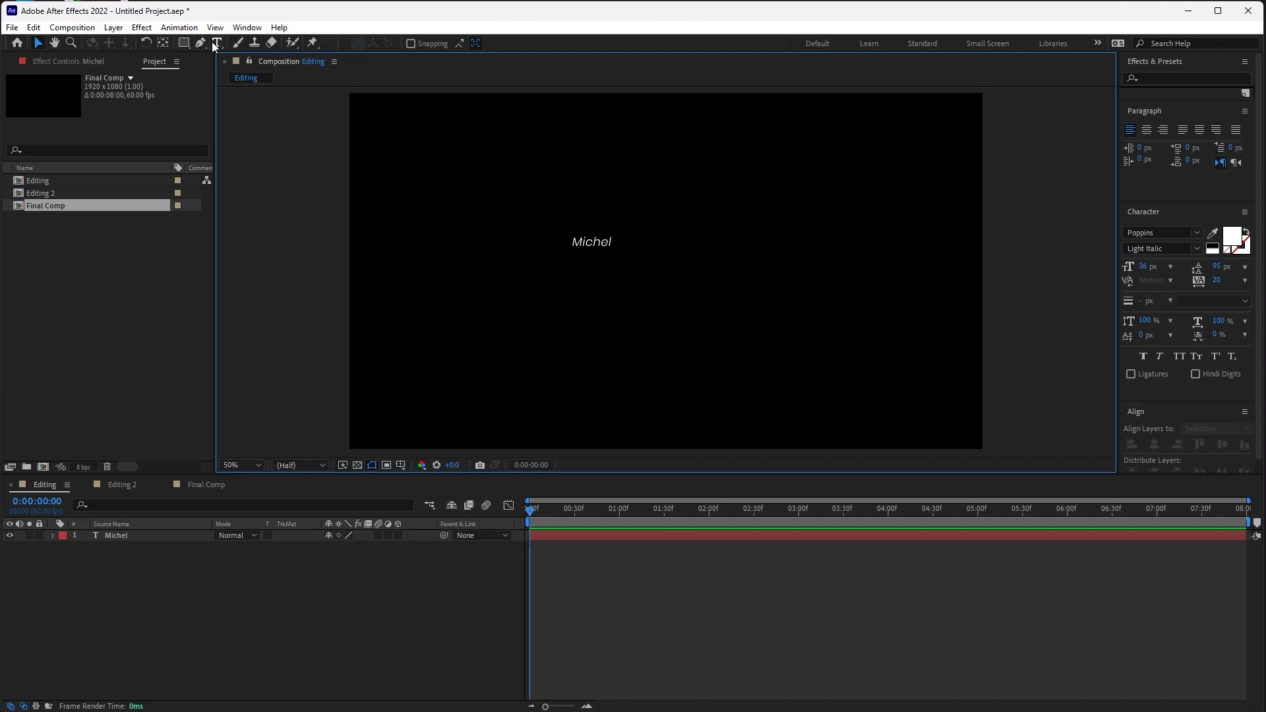
{"action": "left_click", "coordinate": [216, 43]}
{"action": "left_click", "coordinate": [630, 297]}
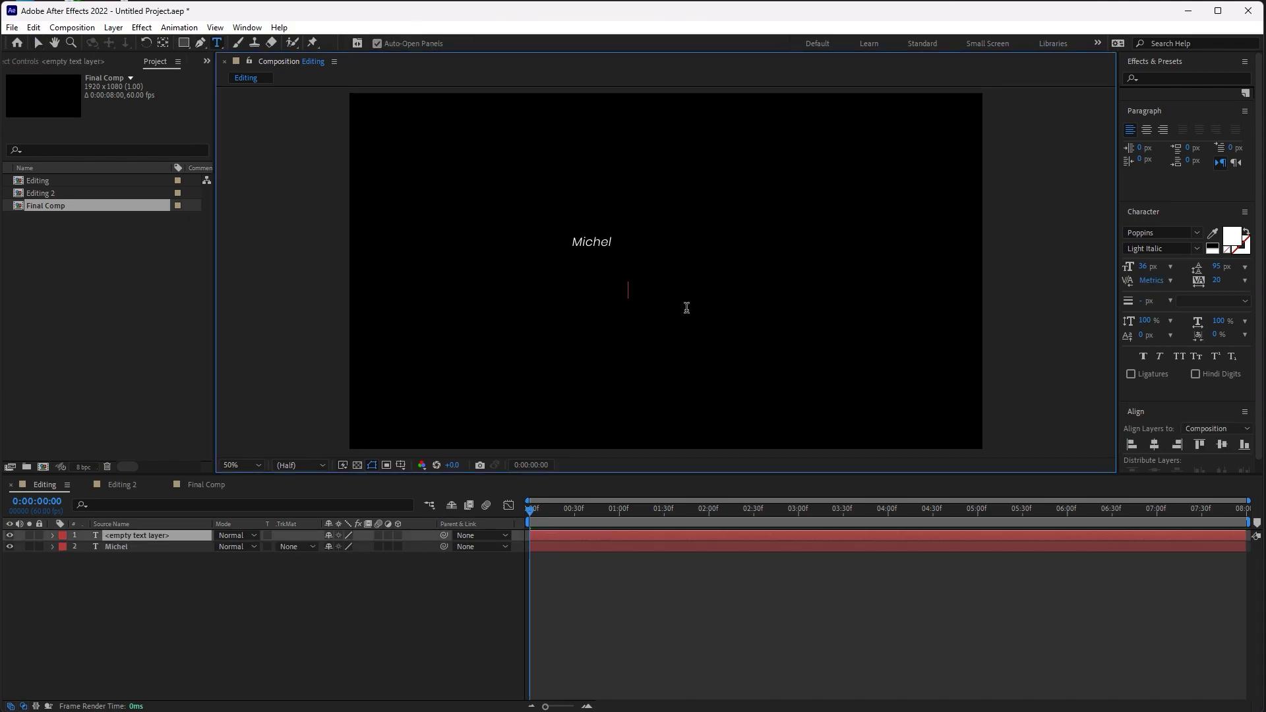
{"action": "type", "text": "Sant"}
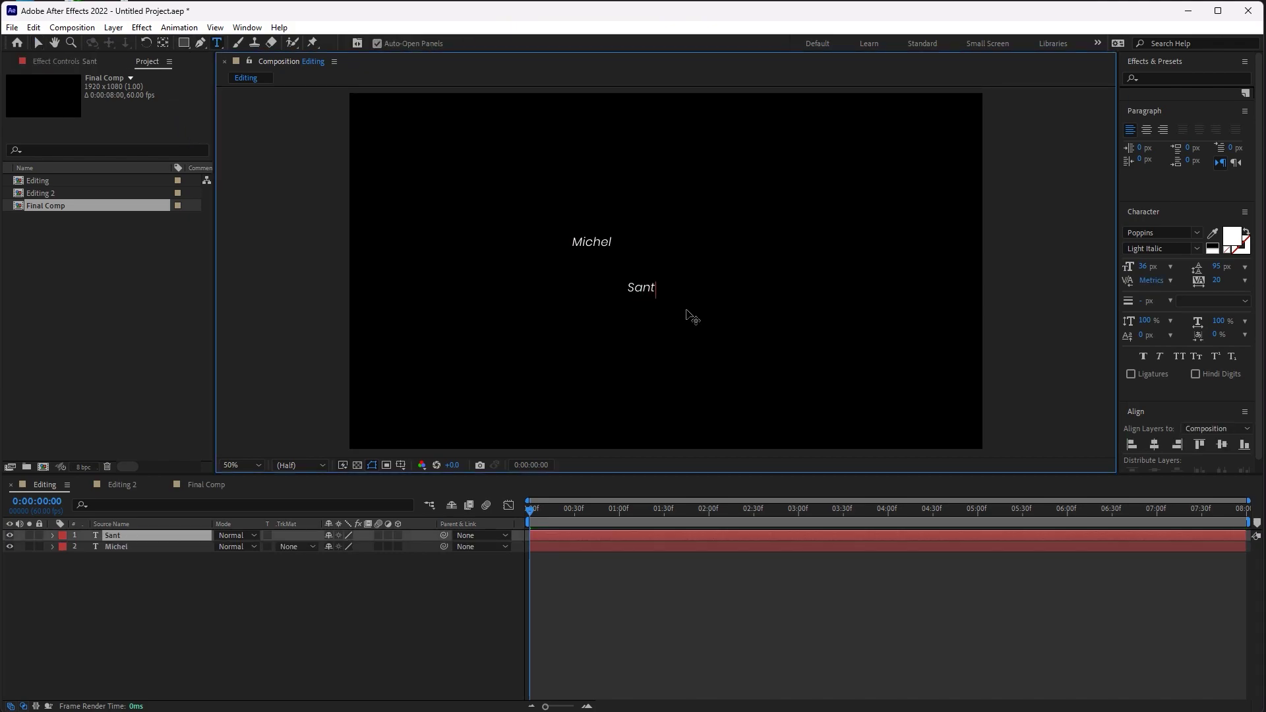
{"action": "type", "text": "ener"}
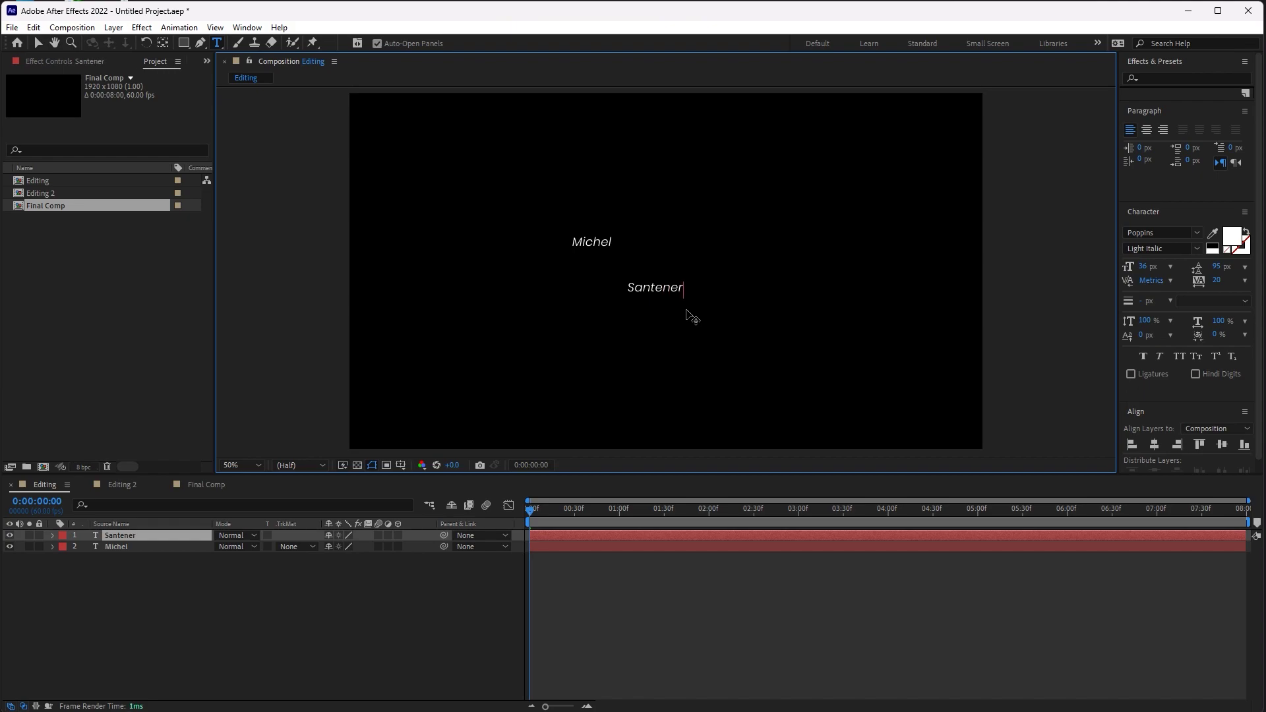
Set both names to 115 px Poppins Black Italic in all caps
{"action": "left_click", "coordinate": [36, 43]}
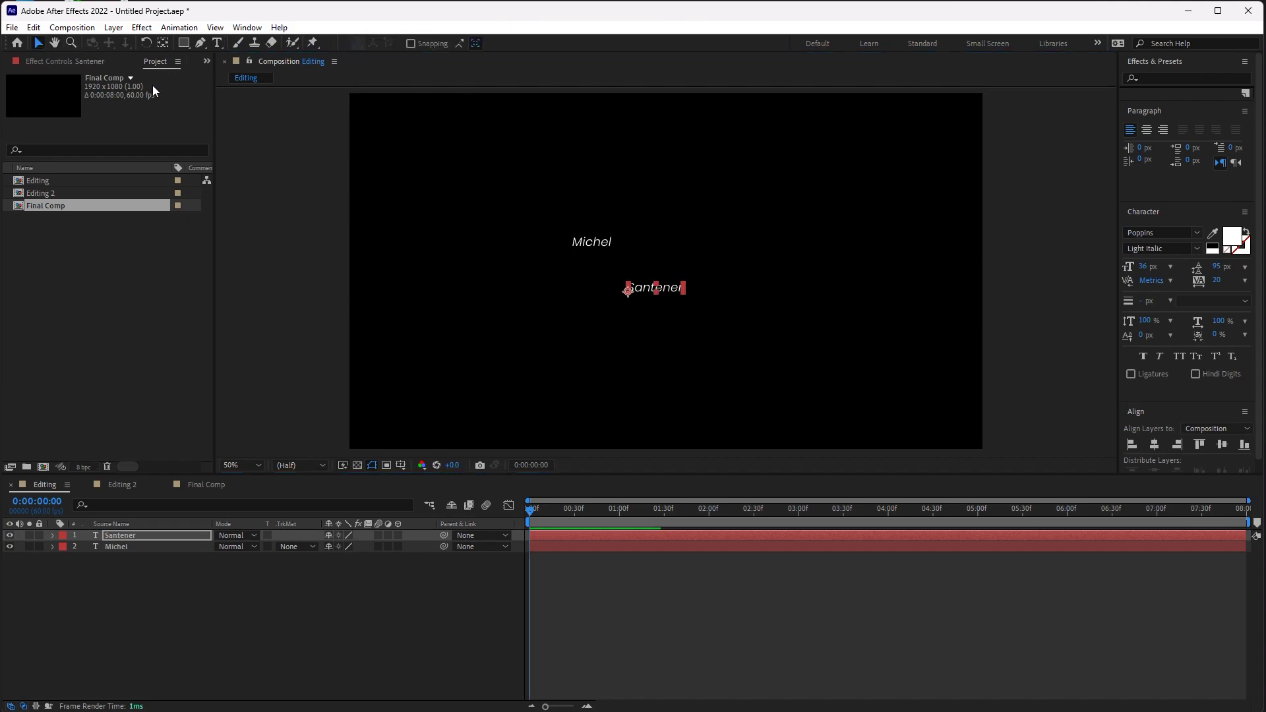
{"action": "left_click", "coordinate": [684, 278]}
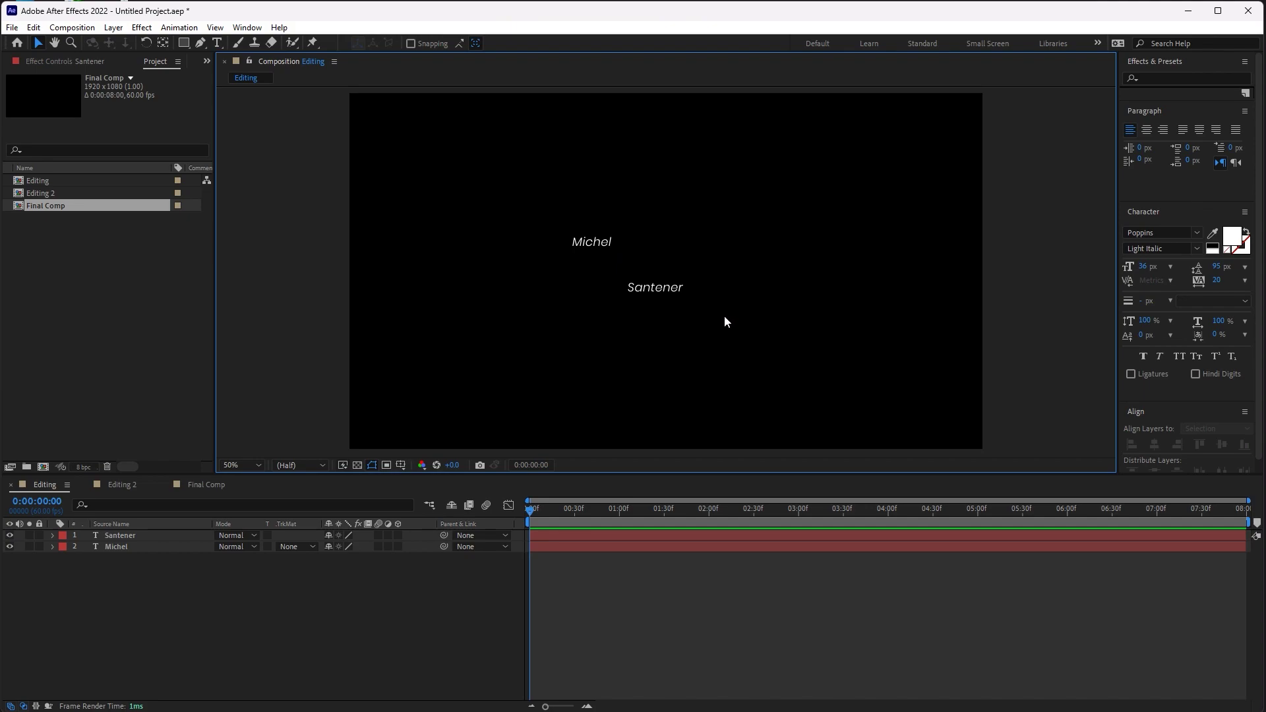
{"action": "left_click_drag", "start_coordinate": [724, 315], "coordinate": [577, 230]}
{"action": "left_click", "coordinate": [1147, 267]}
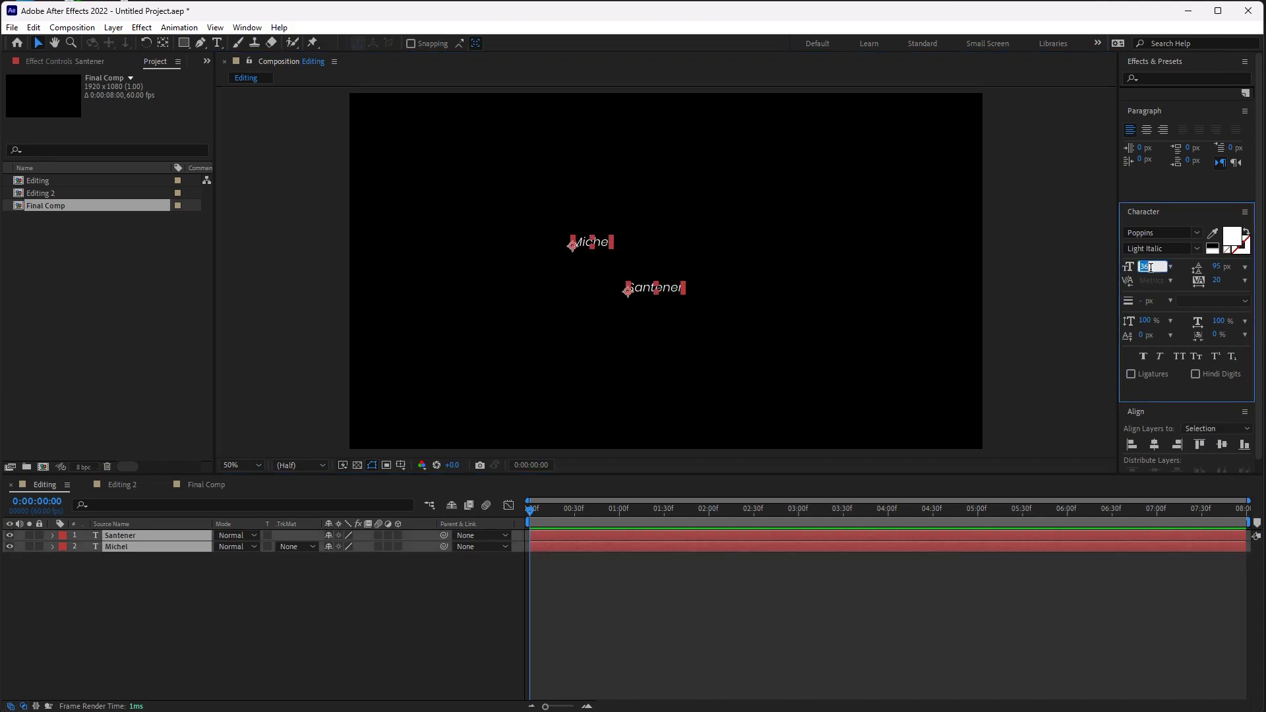
{"action": "type", "text": "115"}
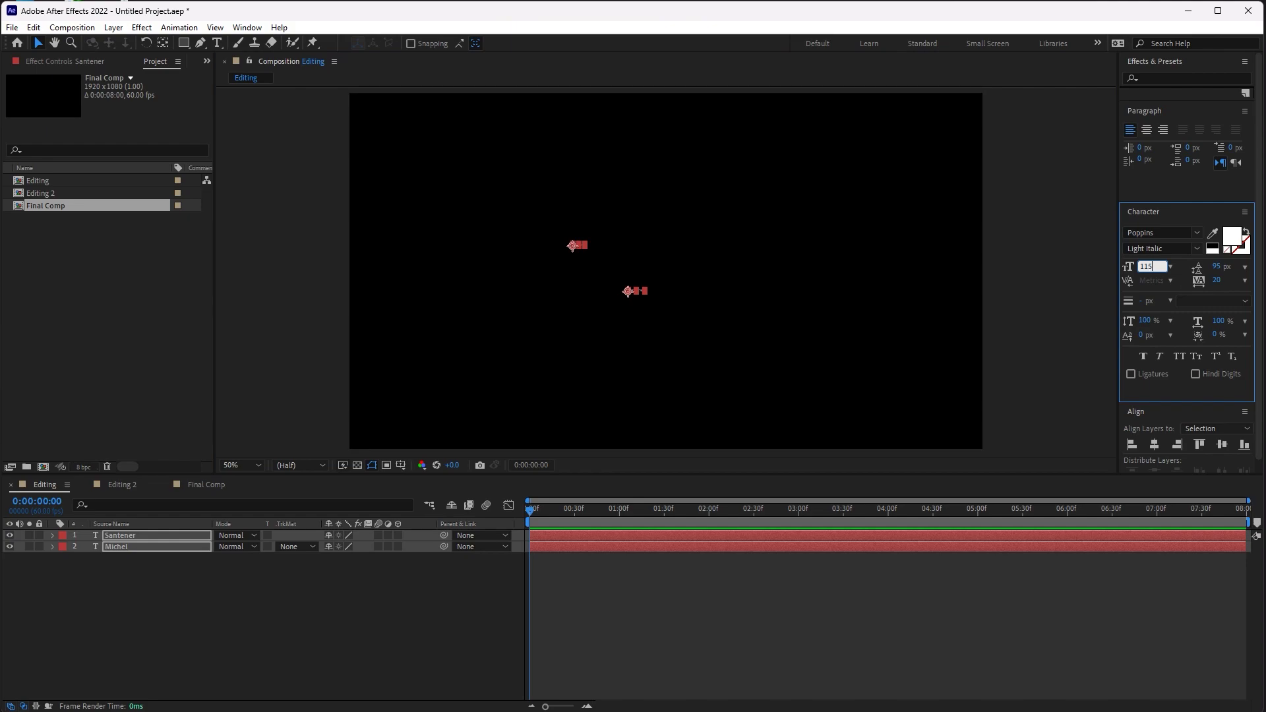
{"action": "key", "text": "Return"}
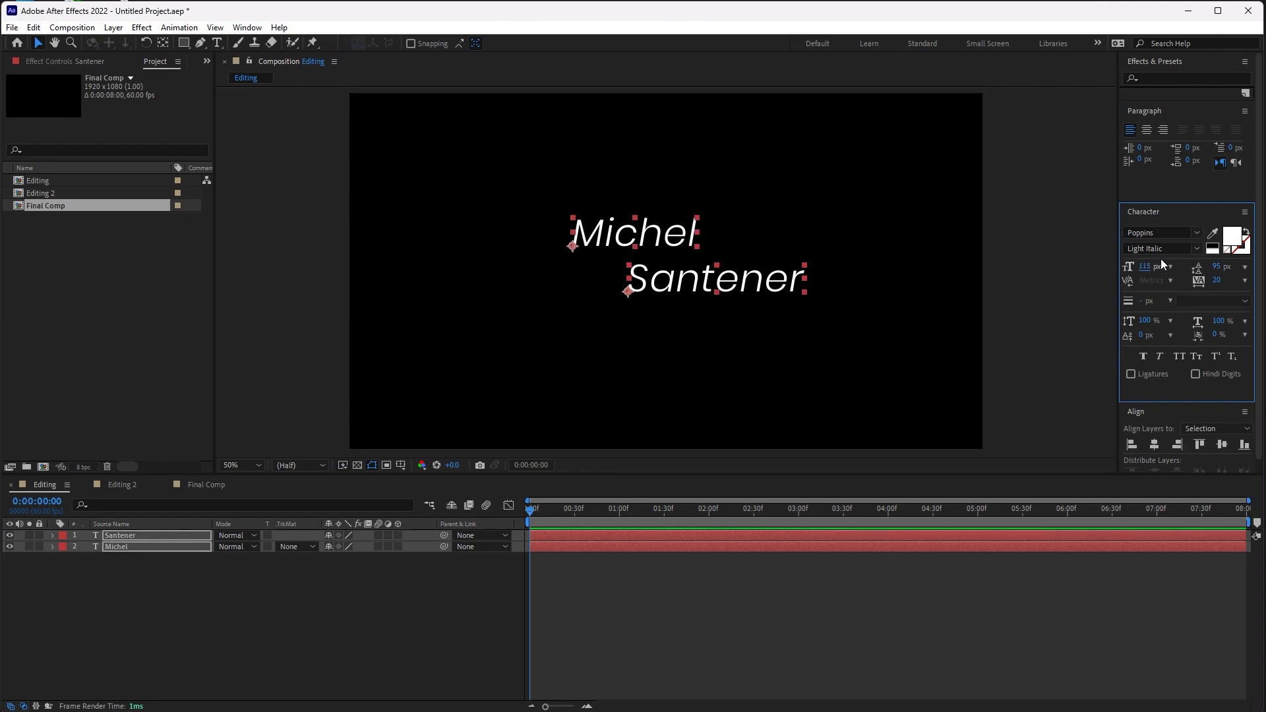
{"action": "left_click", "coordinate": [1200, 251]}
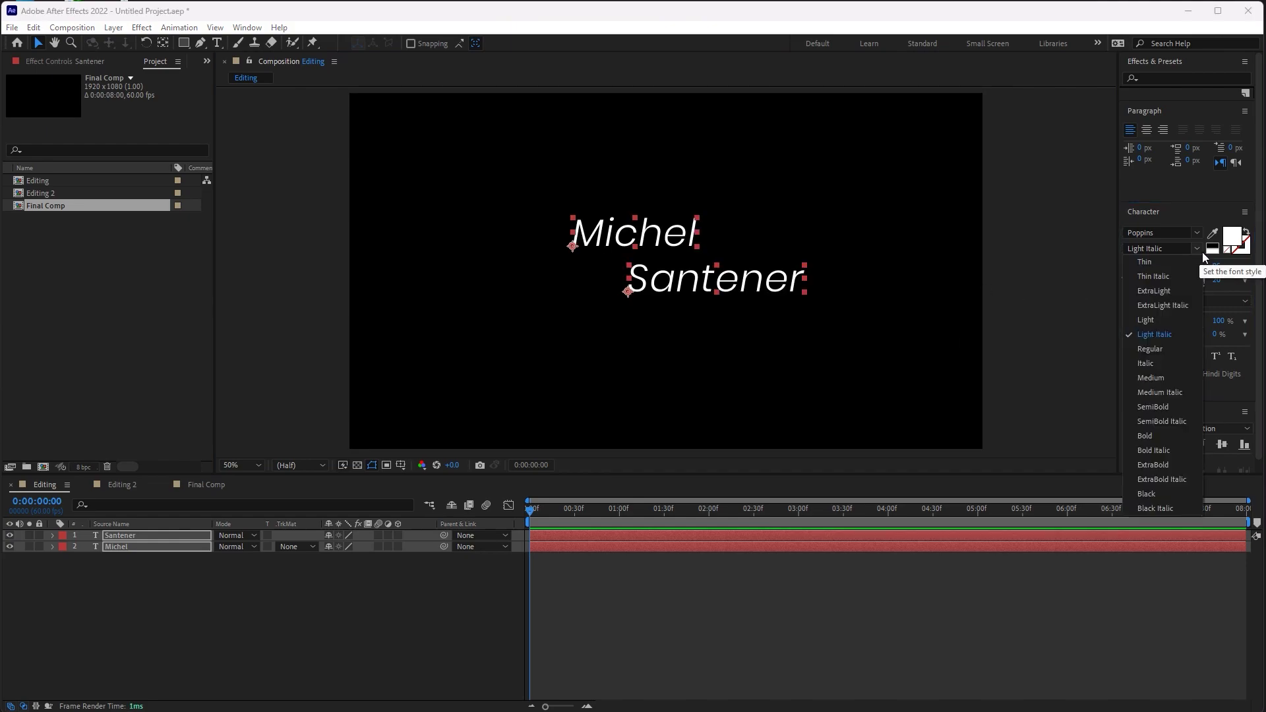
{"action": "left_click", "coordinate": [1164, 507]}
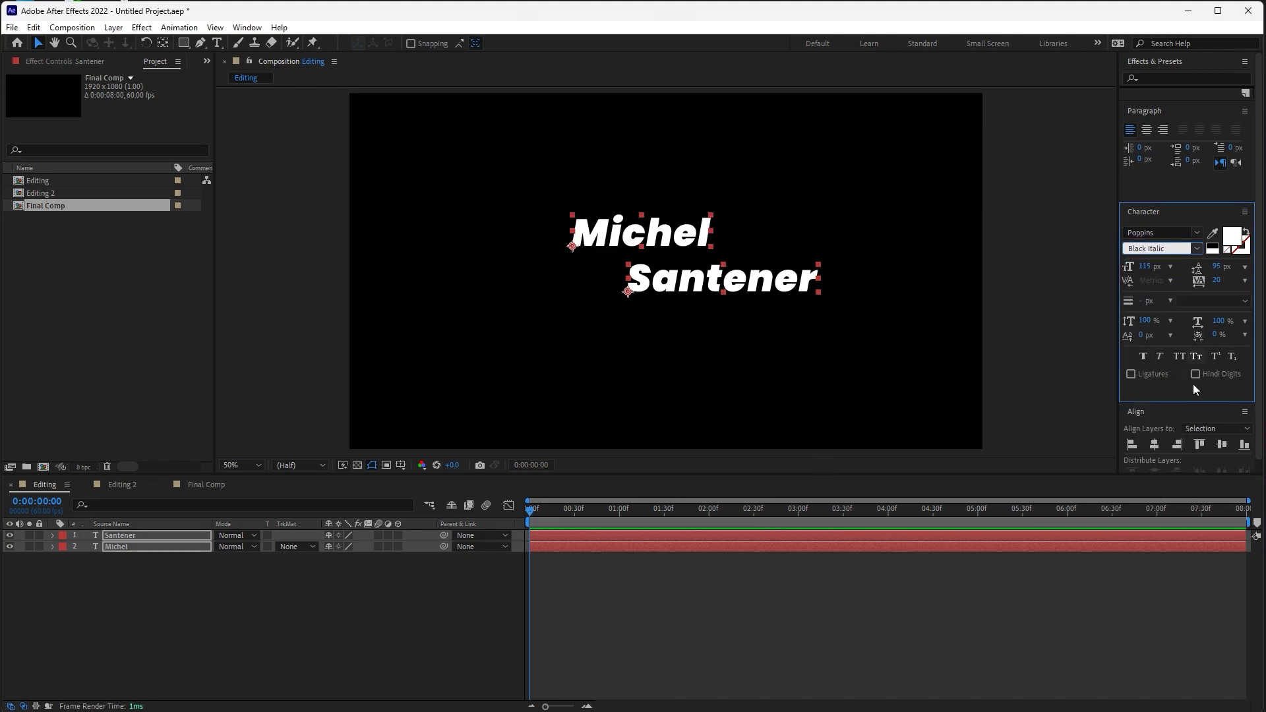
{"action": "left_click", "coordinate": [1179, 356]}
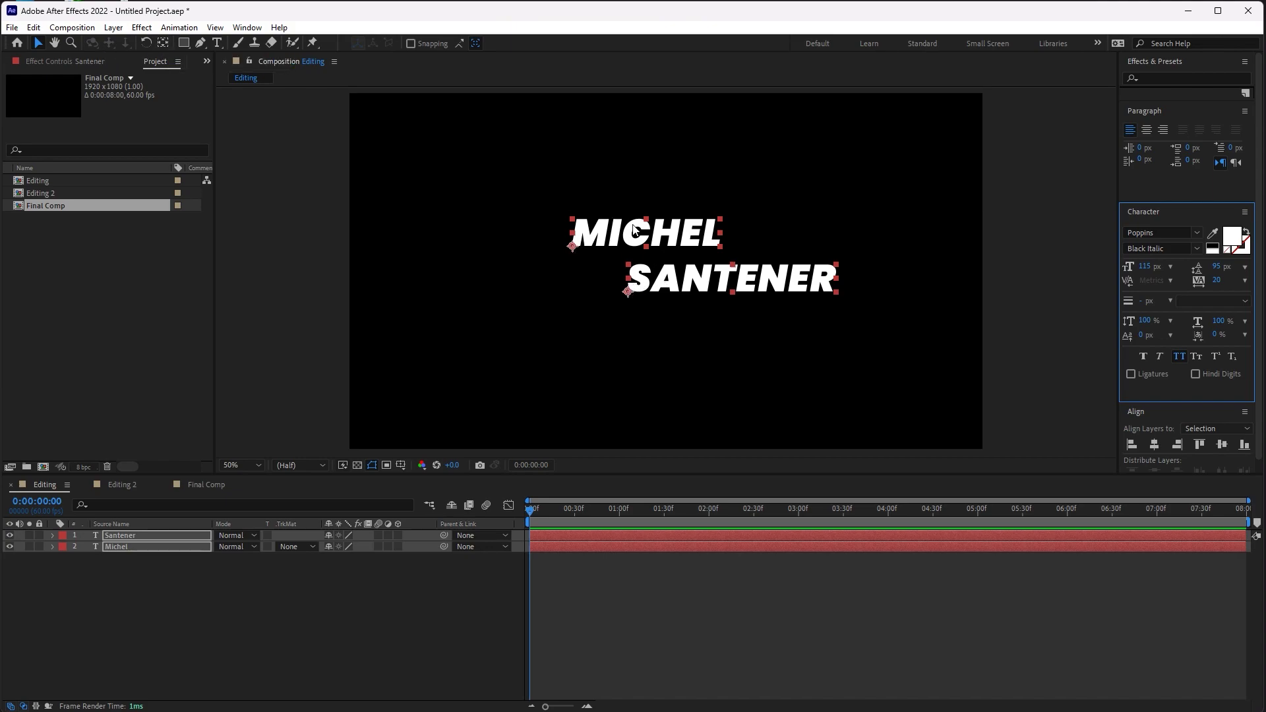
Centre both anchor points and stack MICHEL directly above SANTENER, left of centre
{"action": "double_click", "coordinate": [163, 43]}
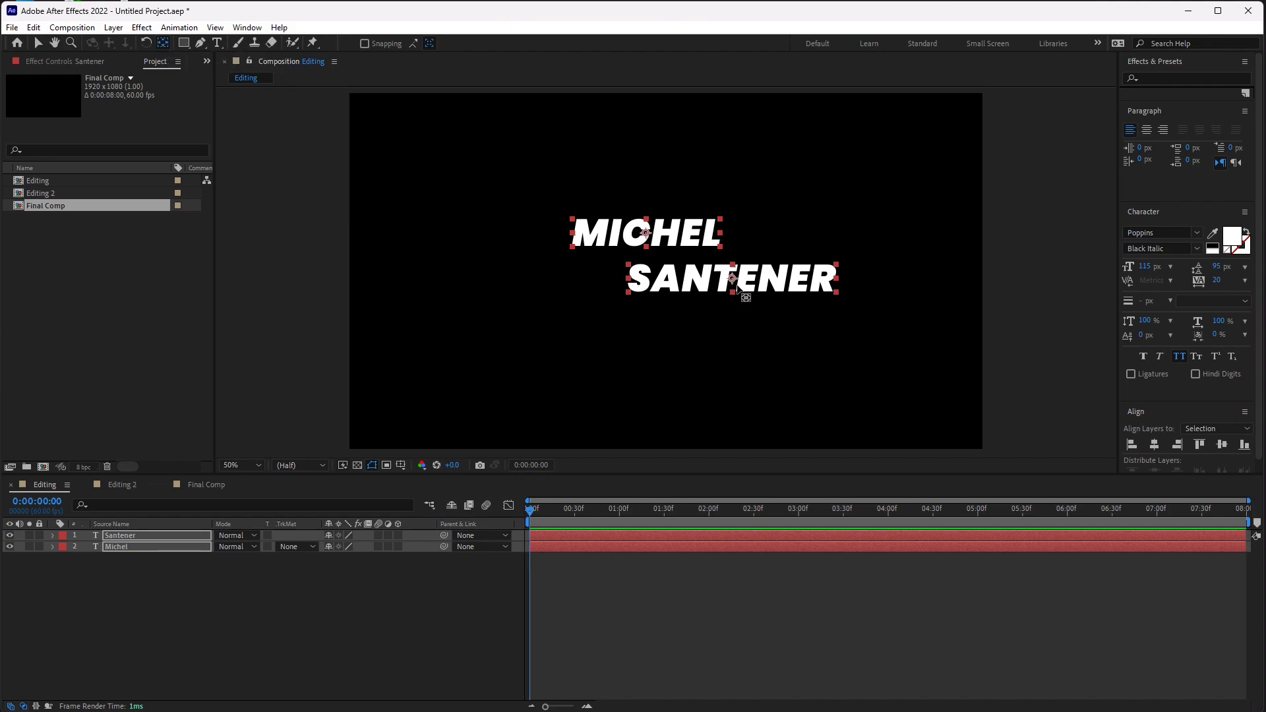
{"action": "left_click", "coordinate": [40, 45]}
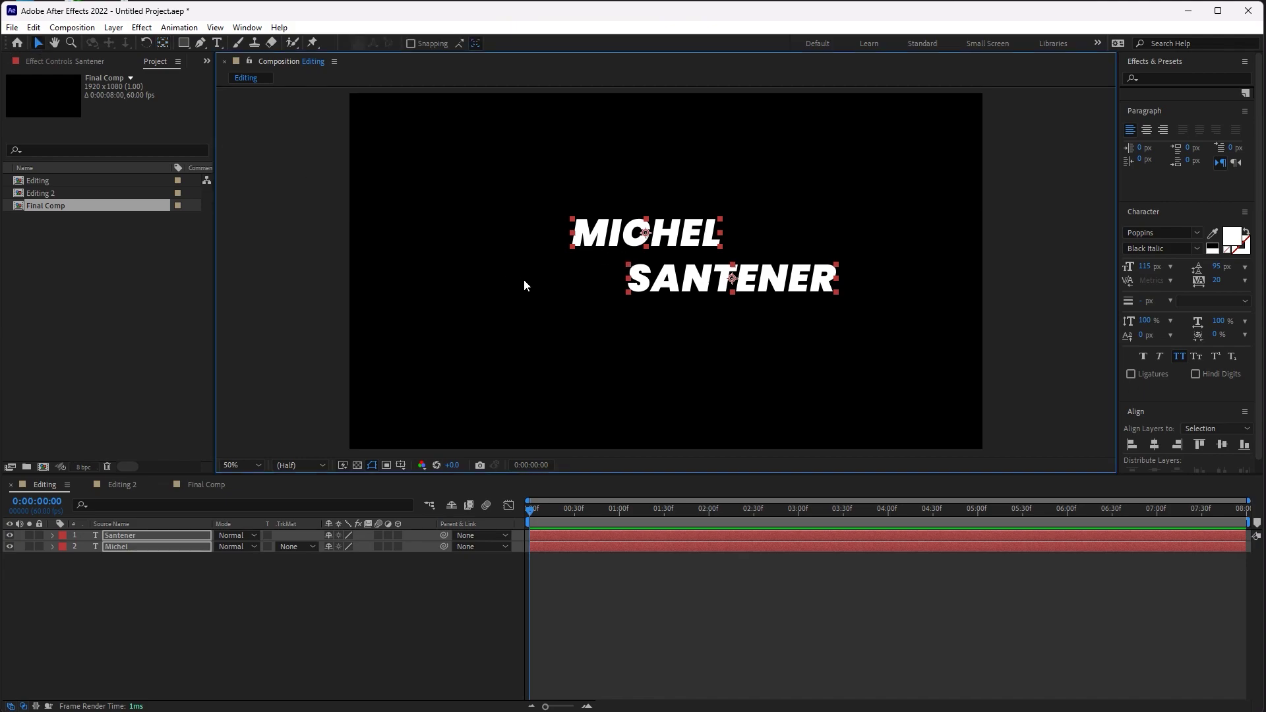
{"action": "left_click_drag", "start_coordinate": [611, 239], "coordinate": [509, 238]}
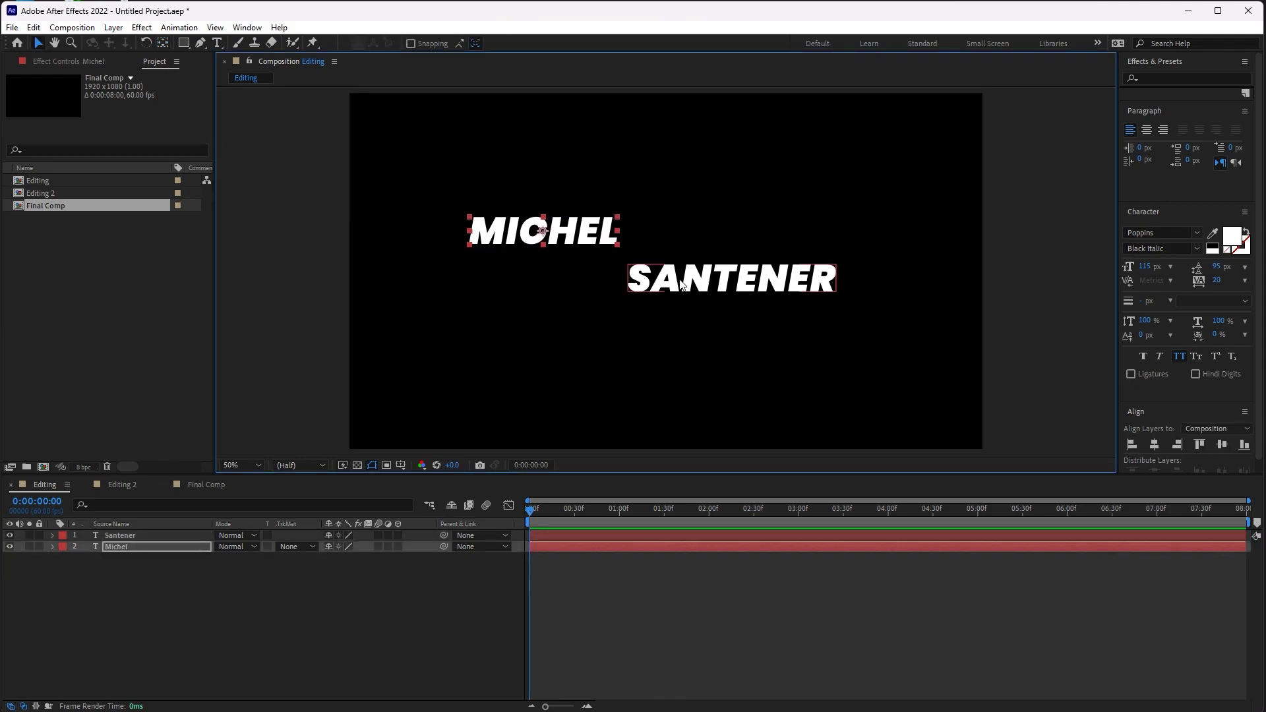
{"action": "left_click_drag", "start_coordinate": [680, 281], "coordinate": [524, 268]}
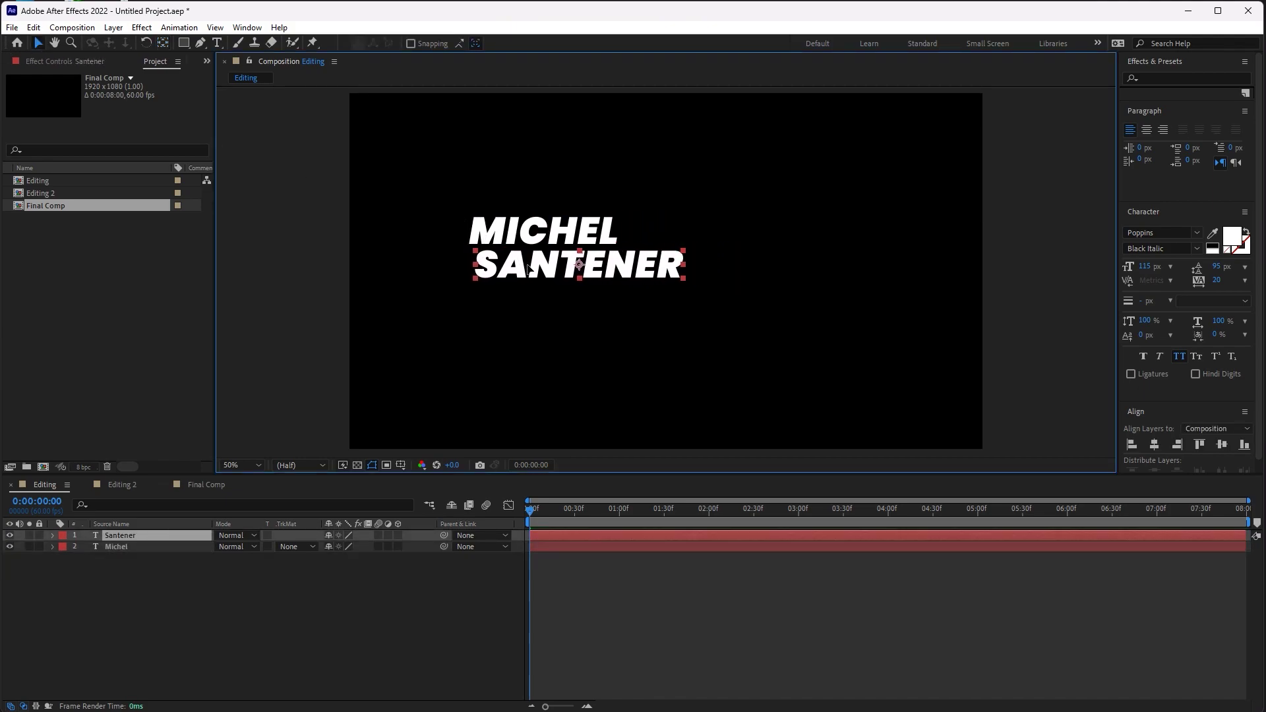
{"action": "left_click", "coordinate": [552, 302]}
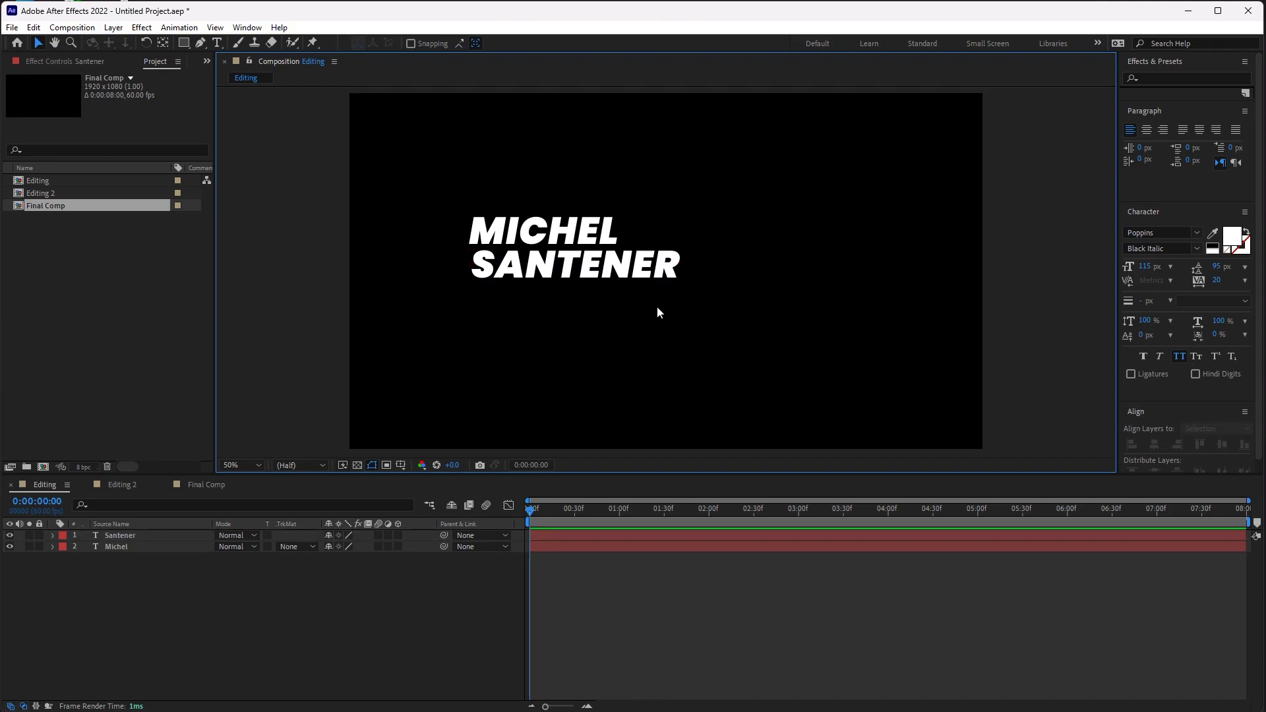
Draw a thin white vertical rectangle to the right of the names
{"action": "left_click", "coordinate": [184, 43]}
{"action": "left_click_drag", "start_coordinate": [740, 213], "coordinate": [739, 285]}
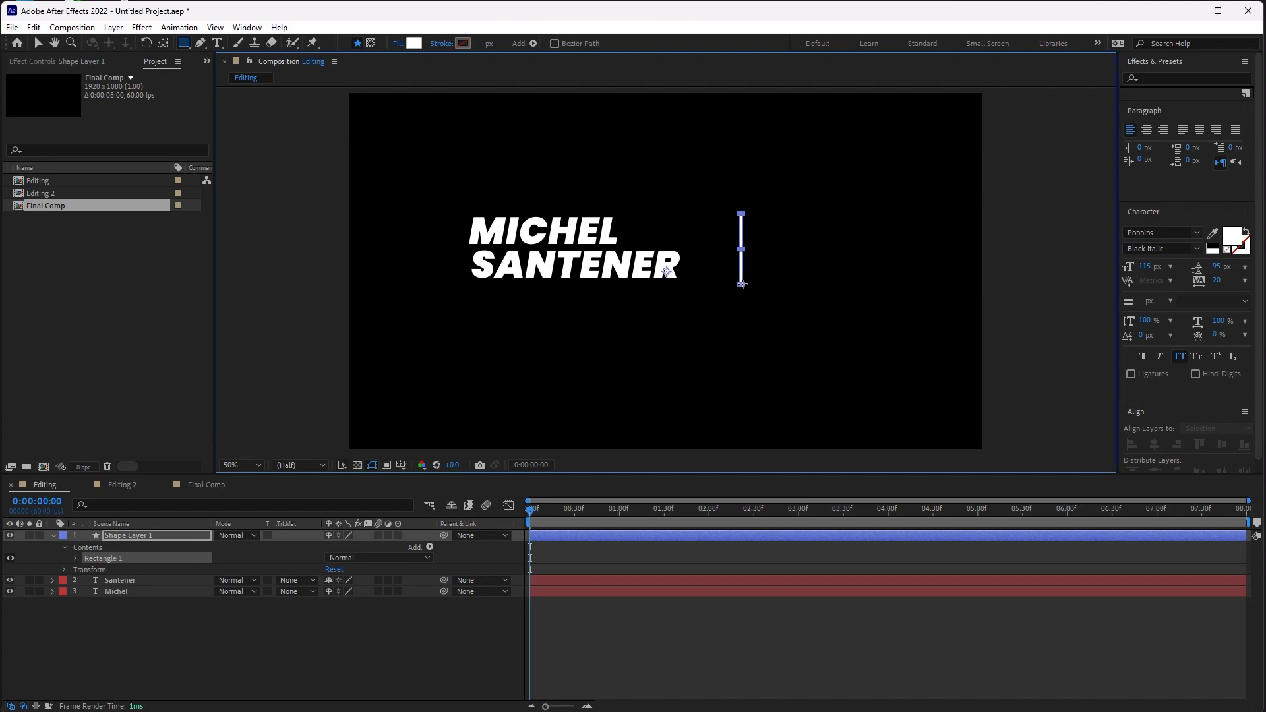
{"action": "left_click_drag", "start_coordinate": [740, 285], "coordinate": [744, 285]}
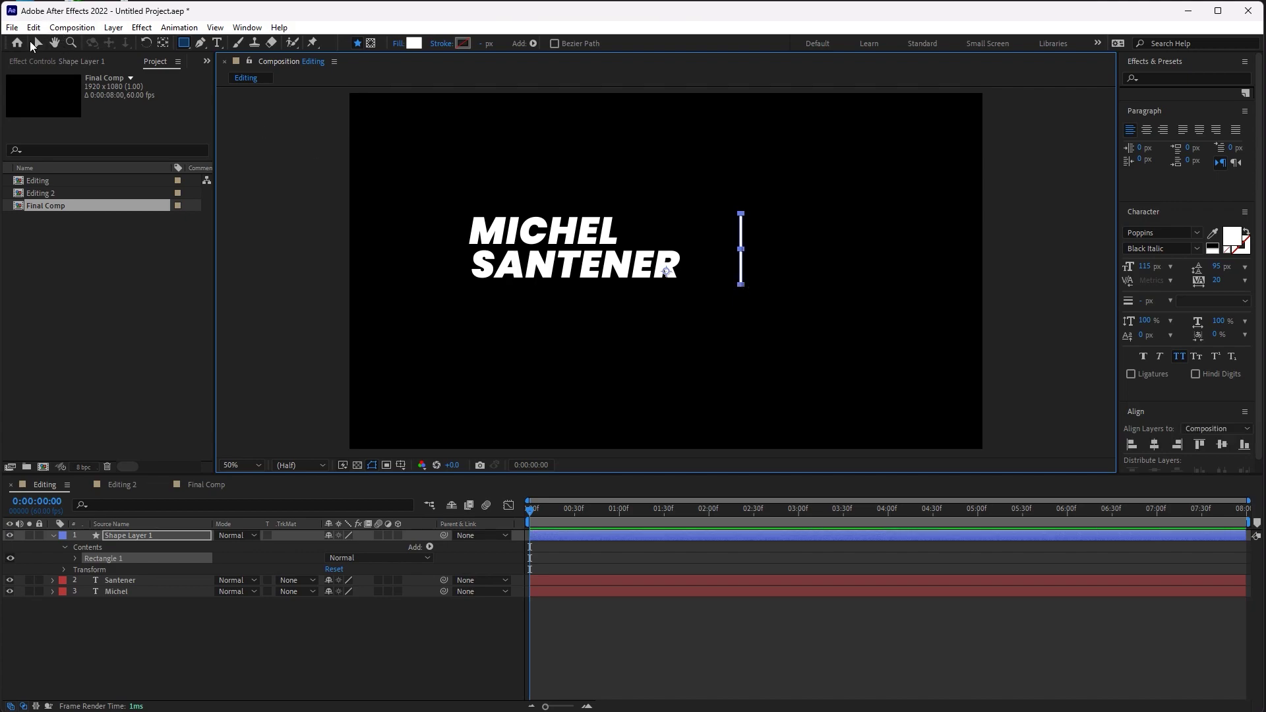
{"action": "left_click", "coordinate": [38, 42]}
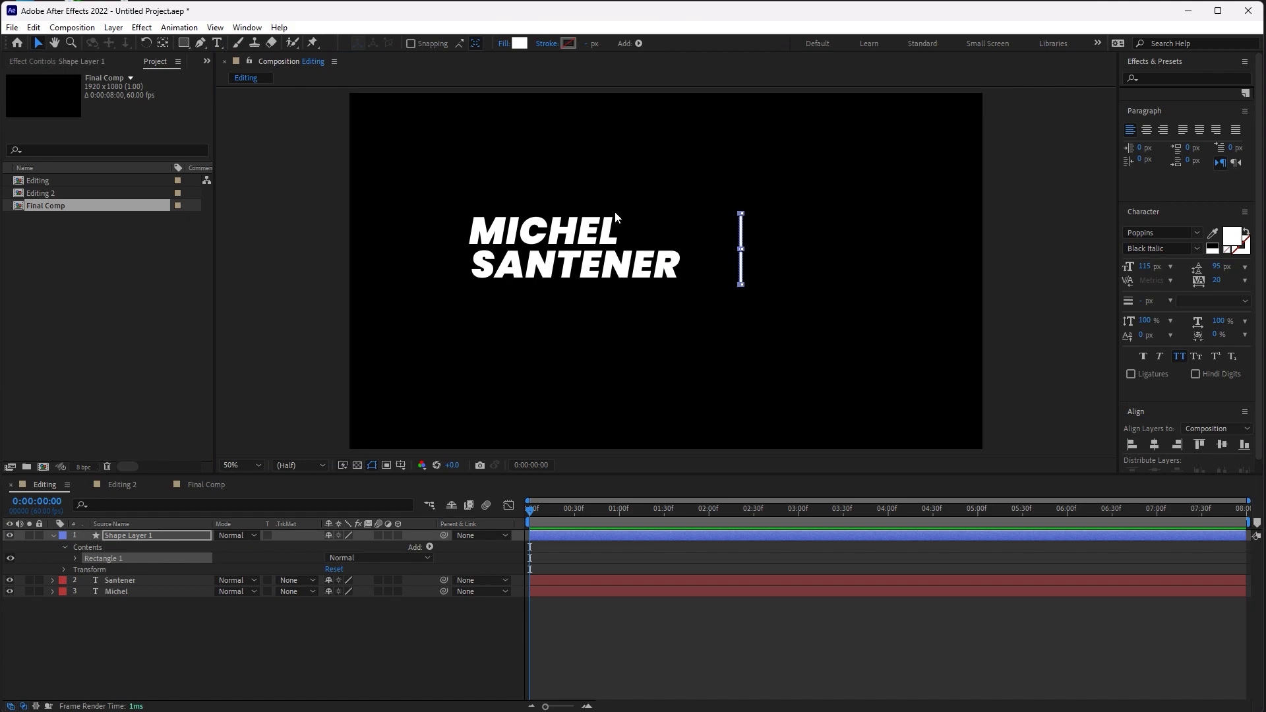
Set the bar's Rectangle Path roundness to 289 to round its corners
{"action": "left_click", "coordinate": [790, 243]}
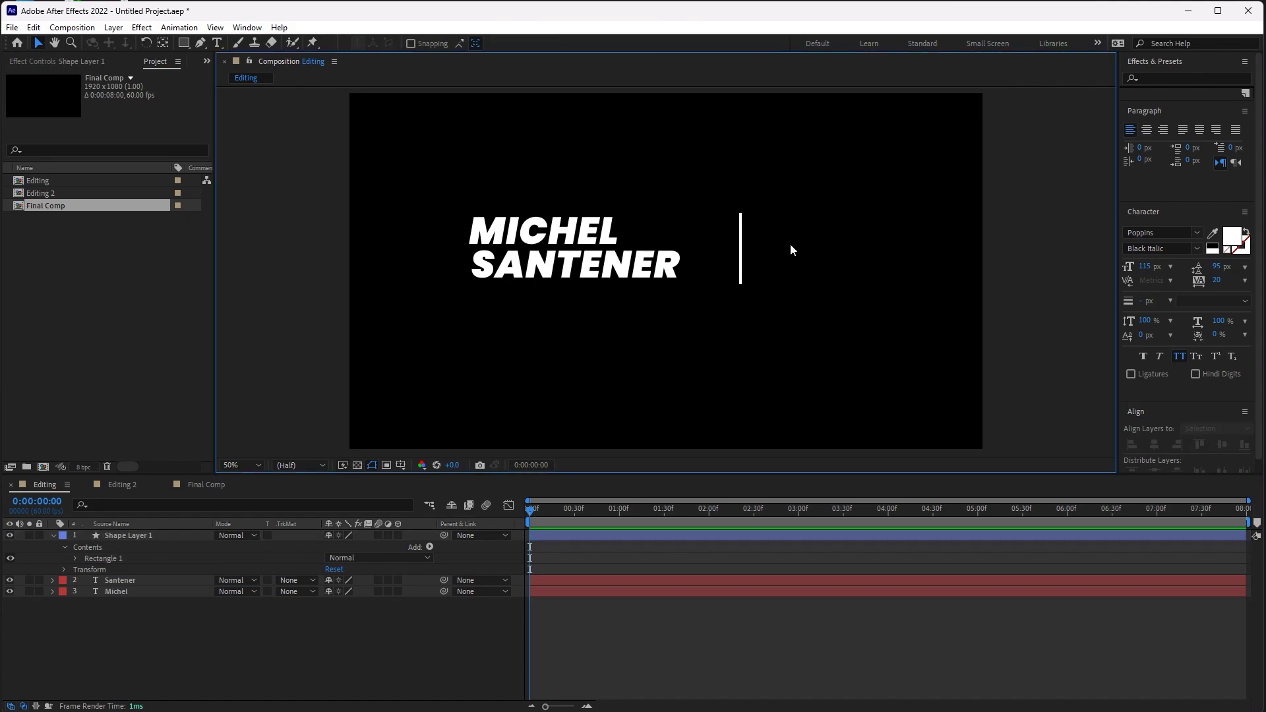
{"action": "left_click", "coordinate": [741, 241]}
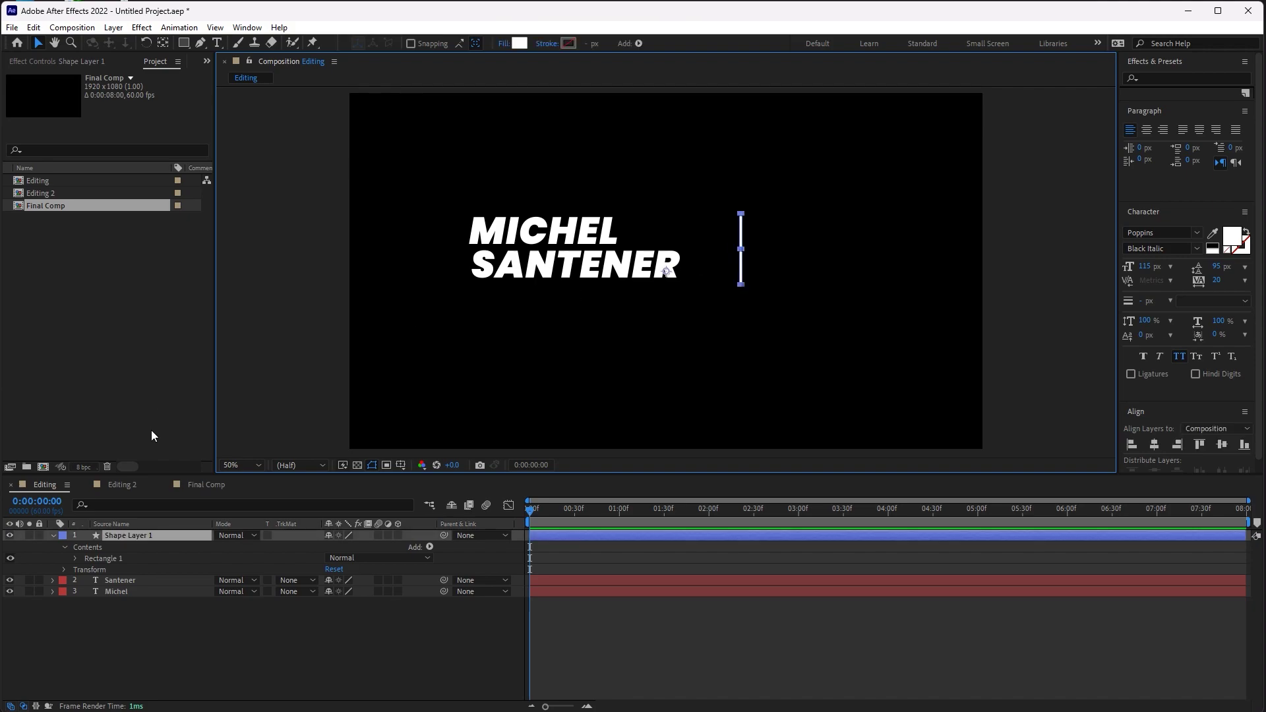
{"action": "left_click", "coordinate": [76, 559]}
{"action": "left_click", "coordinate": [86, 571]}
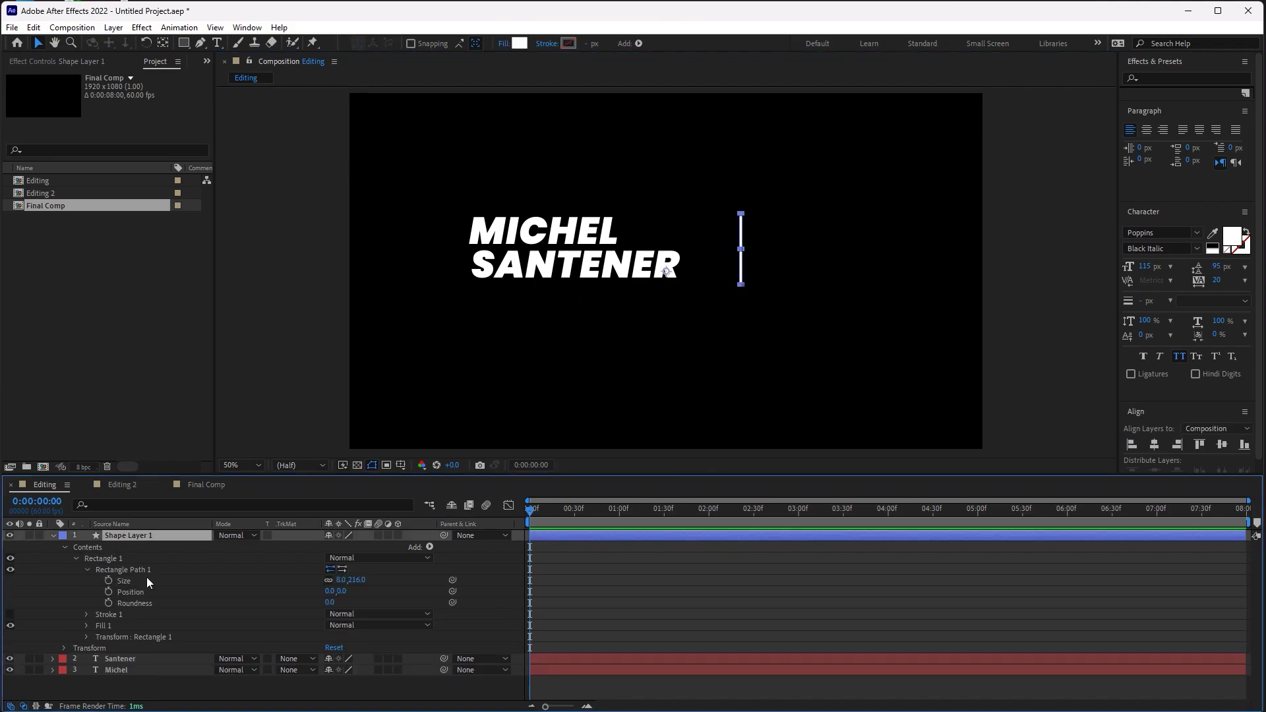
{"action": "left_click_drag", "start_coordinate": [328, 604], "coordinate": [203, 604]}
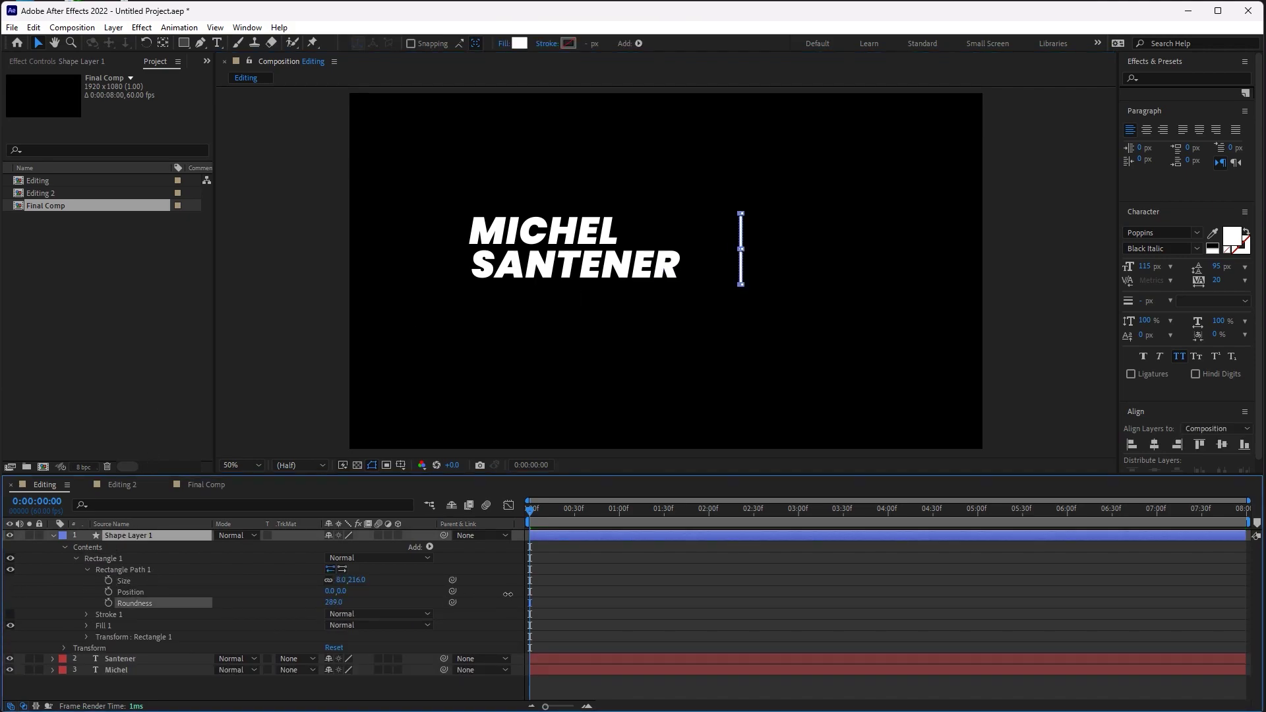
{"action": "left_click", "coordinate": [54, 535]}
{"action": "left_click", "coordinate": [769, 305]}
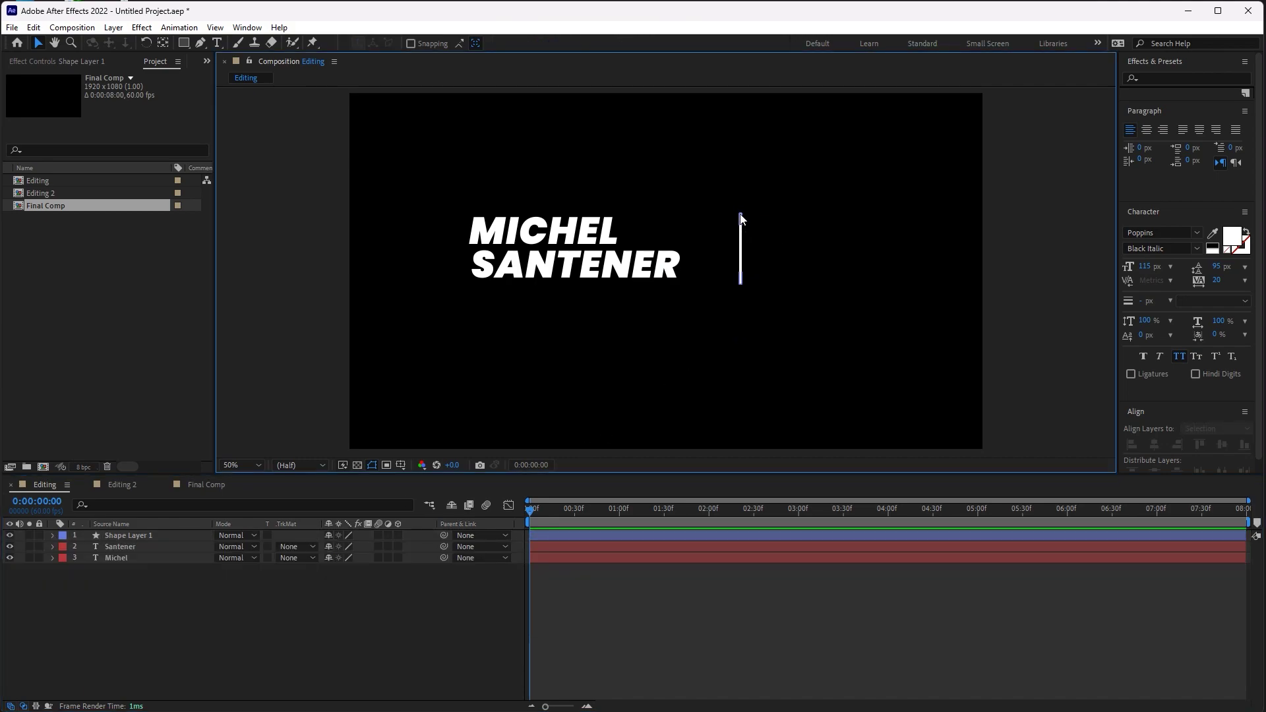
Zoom in on the bar and move SANTENER right and down
{"action": "scroll", "coordinate": [748, 217], "scroll_direction": "up", "scroll_amount": 6}
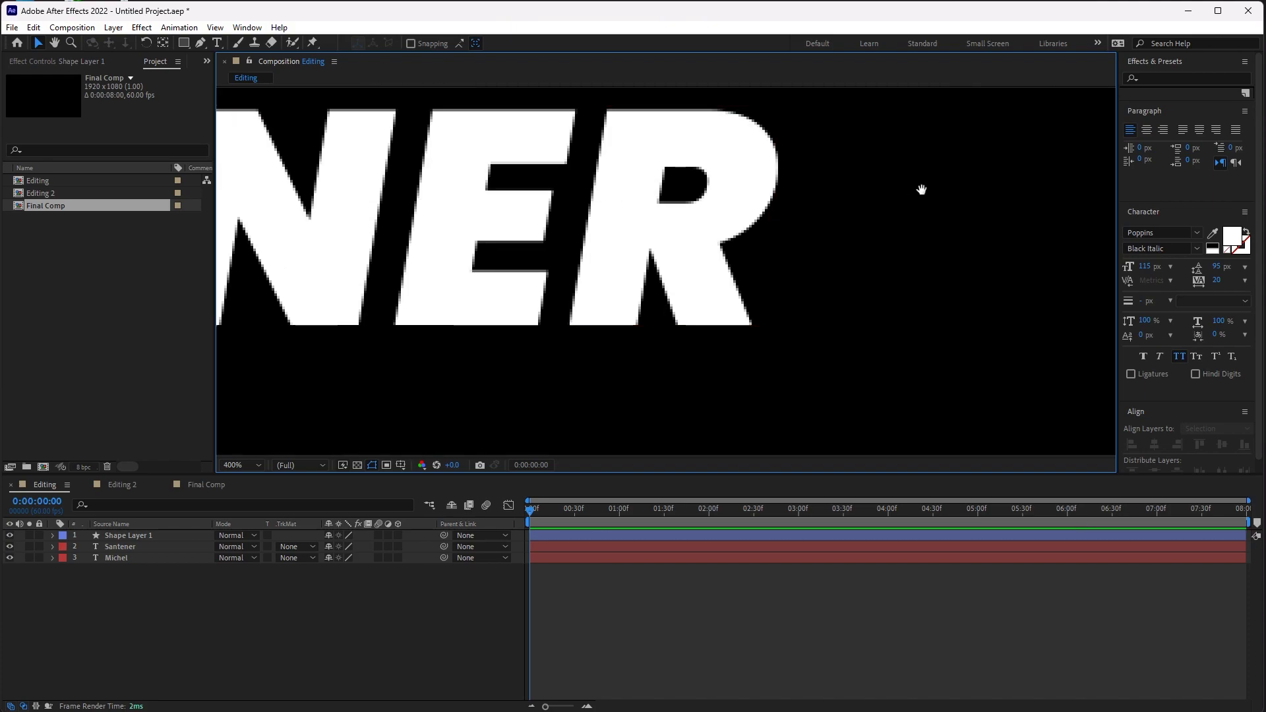
{"action": "mouse_move", "coordinate": [921, 190]}
{"action": "left_mouse_down"}
{"action": "mouse_move", "coordinate": [662, 257]}
{"action": "mouse_move", "coordinate": [630, 327]}
{"action": "left_mouse_up"}
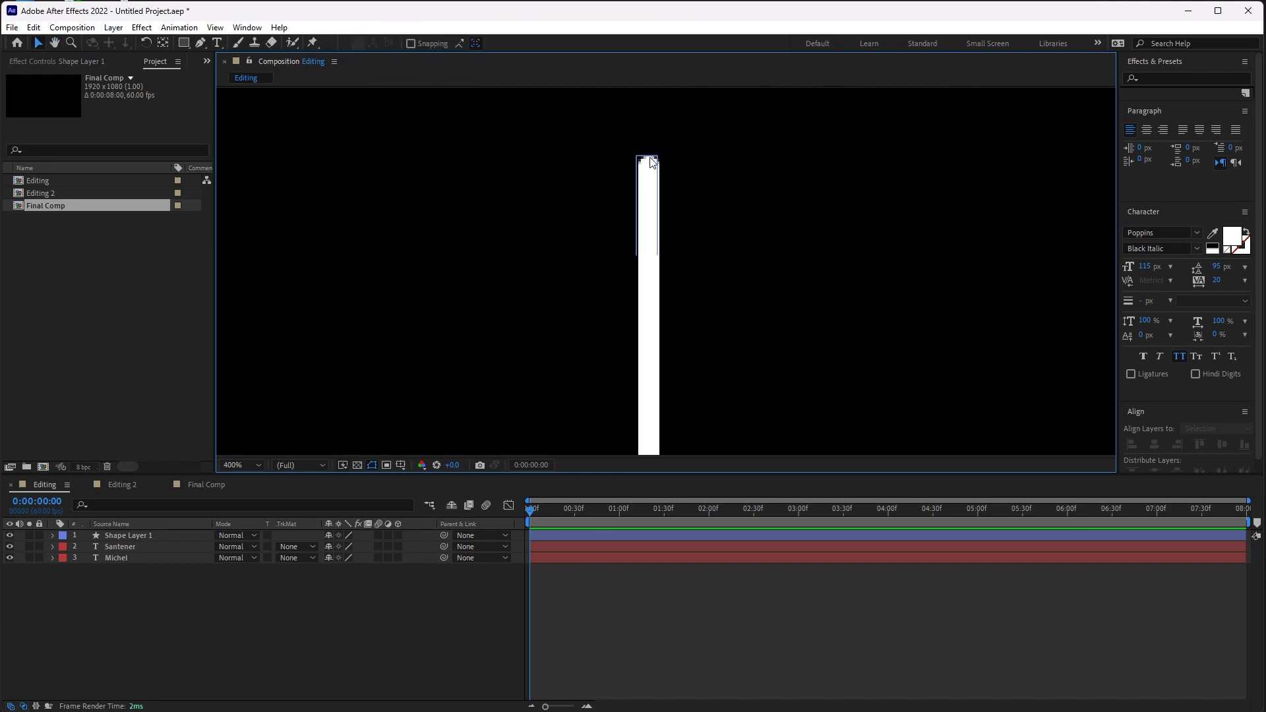
{"action": "scroll", "coordinate": [636, 248], "scroll_direction": "down", "scroll_amount": 6}
{"action": "mouse_move", "coordinate": [619, 321]}
{"action": "left_mouse_down"}
{"action": "mouse_move", "coordinate": [670, 248]}
{"action": "mouse_move", "coordinate": [782, 288]}
{"action": "left_mouse_up"}
{"action": "left_click_drag", "start_coordinate": [717, 238], "coordinate": [626, 237]}
{"action": "key", "text": "ctrl+z"}
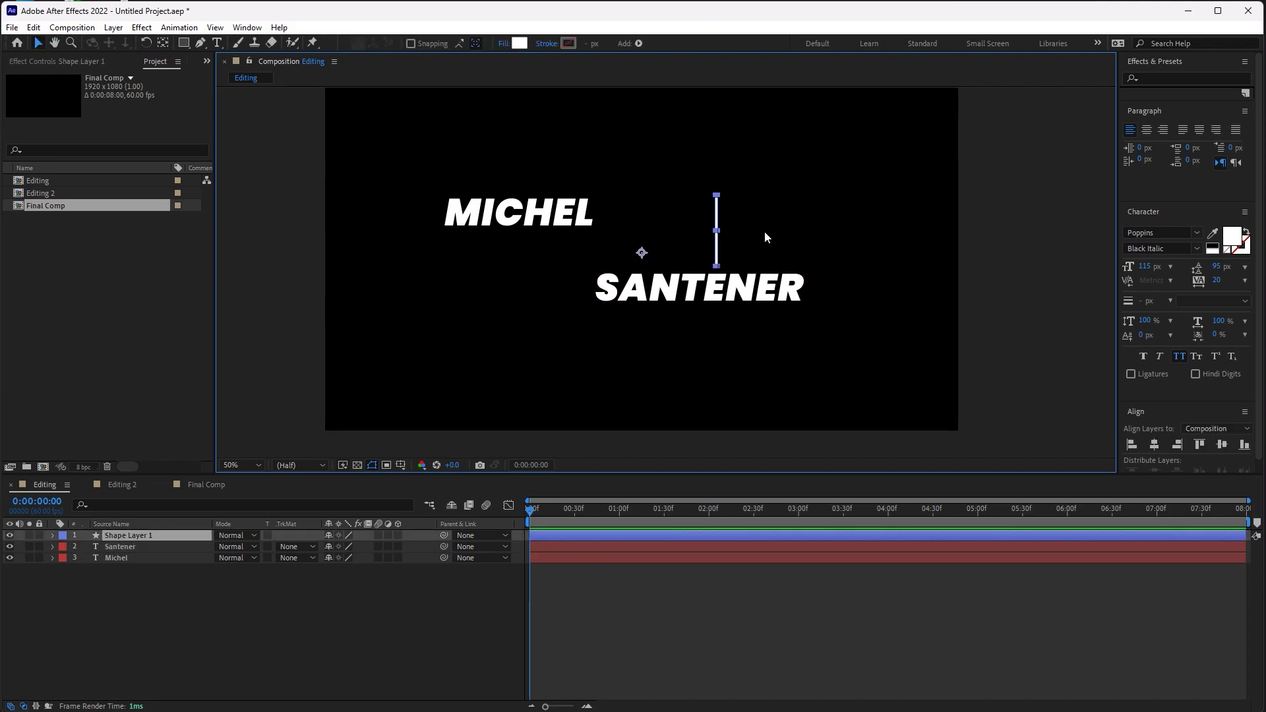
{"action": "left_click", "coordinate": [764, 231]}
{"action": "left_click_drag", "start_coordinate": [716, 214], "coordinate": [620, 227]}
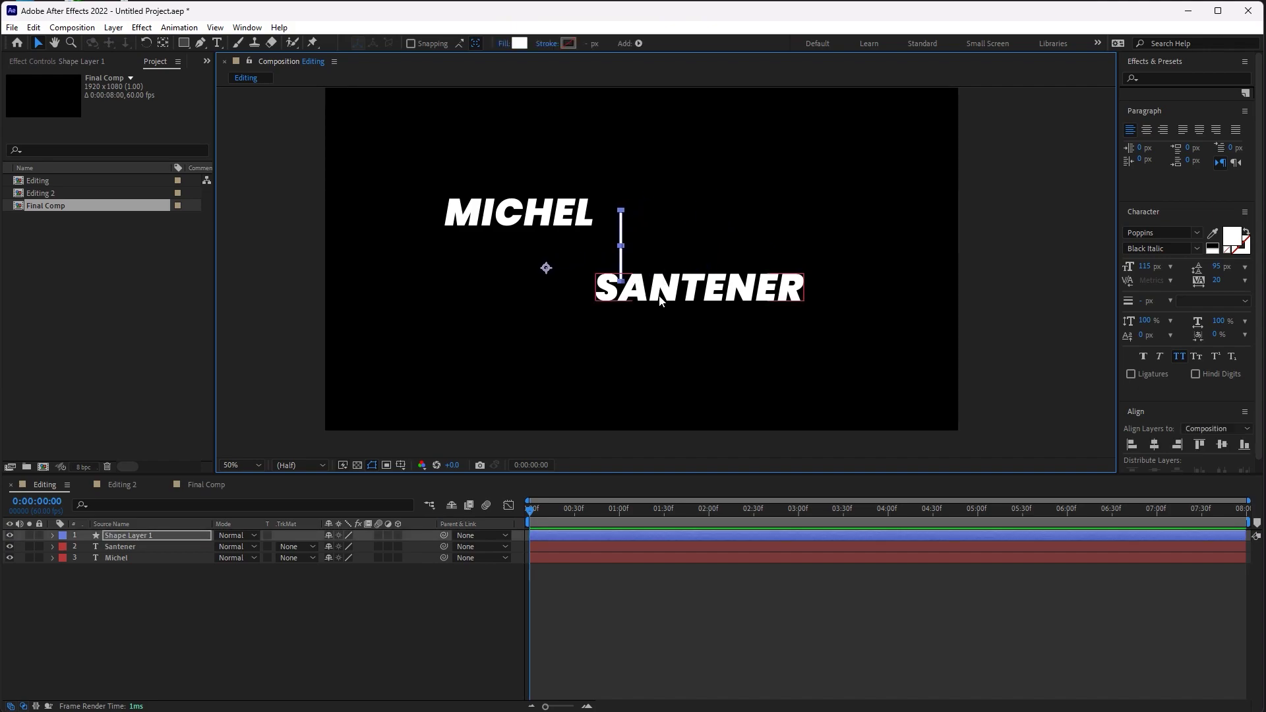
{"action": "left_click_drag", "start_coordinate": [587, 285], "coordinate": [650, 264]}
{"action": "left_click", "coordinate": [622, 229]}
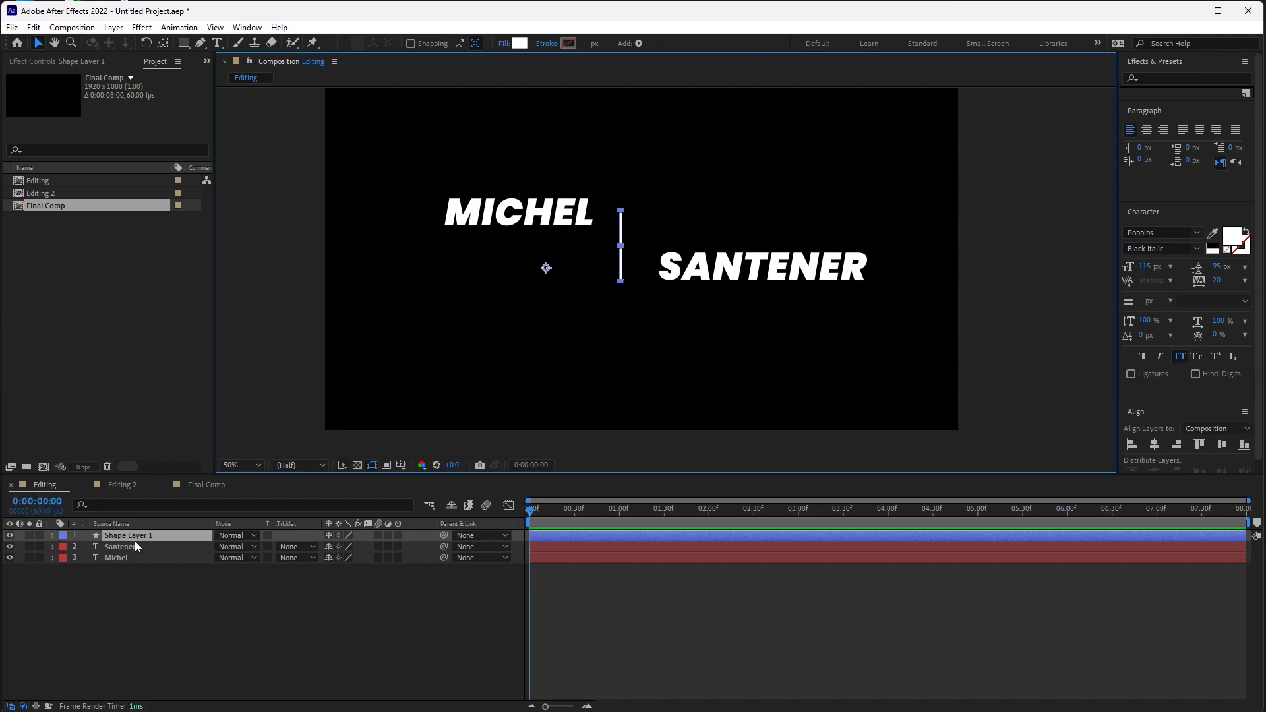
{"action": "key", "text": "r"}
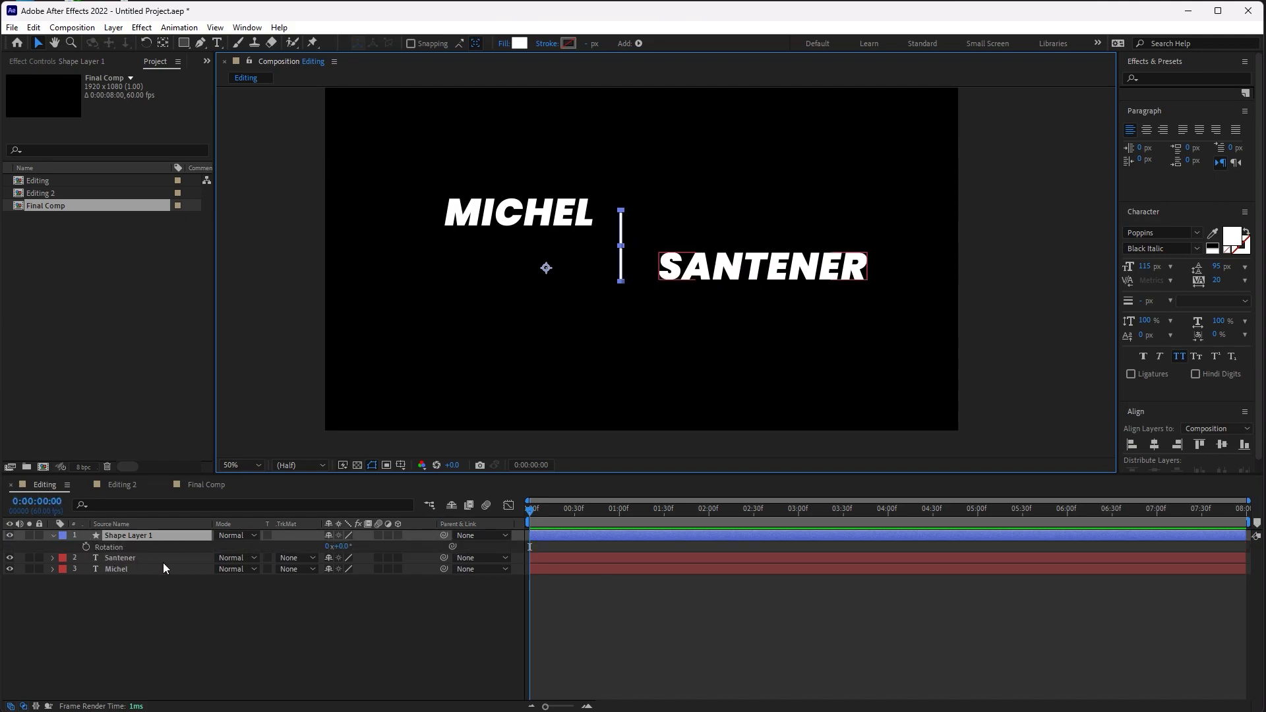
Rotate the bar 10° and move its anchor point to the slash's centre
{"action": "left_click", "coordinate": [341, 547]}
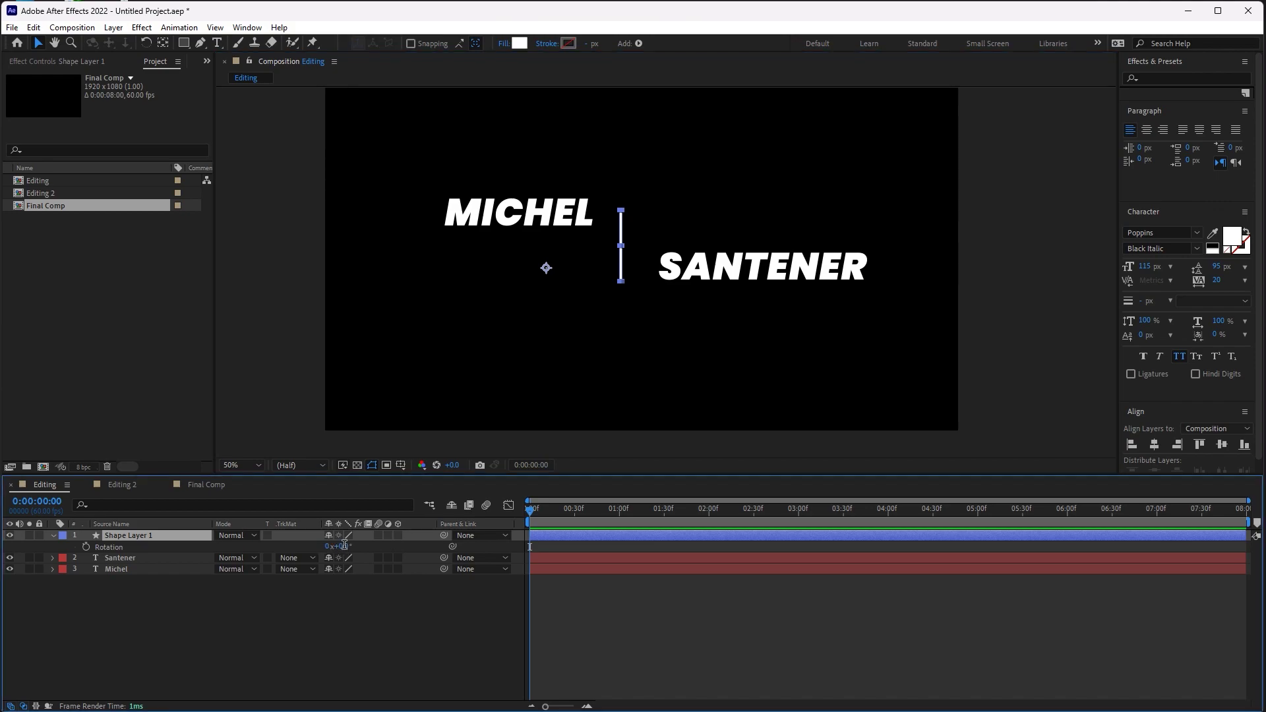
{"action": "type", "text": "10"}
{"action": "key", "text": "Return"}
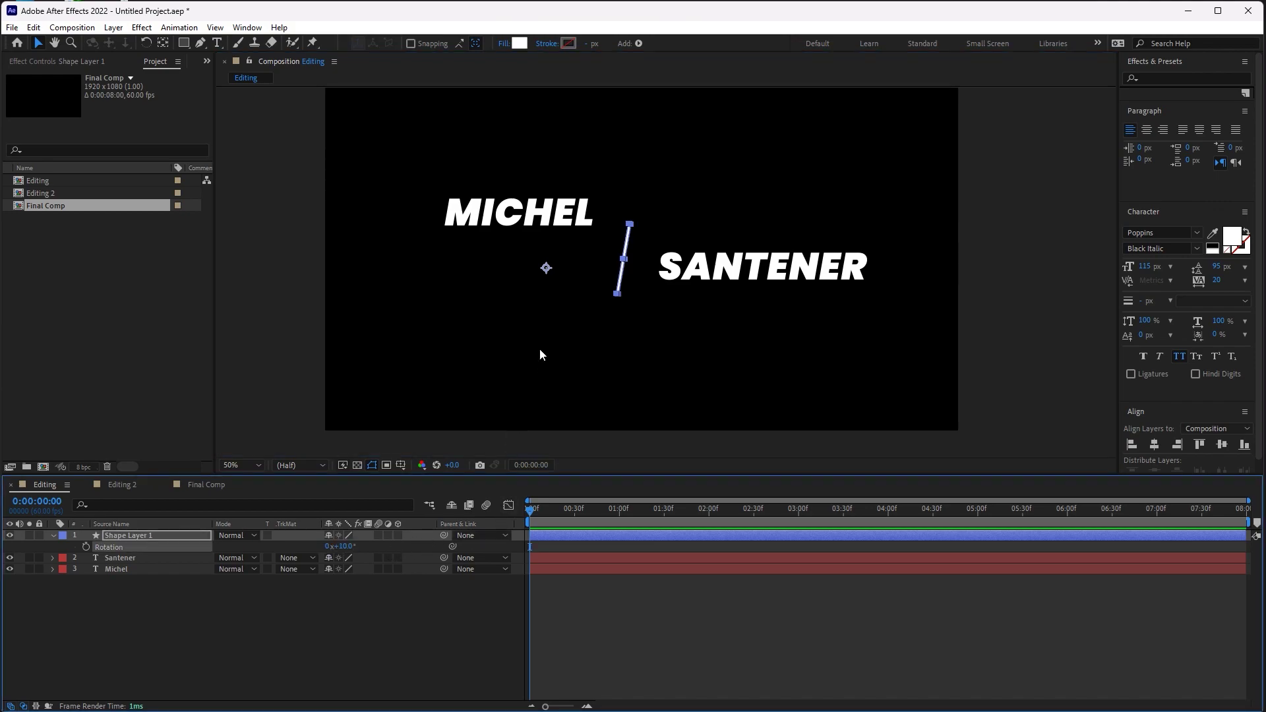
{"action": "left_click", "coordinate": [548, 339]}
{"action": "left_click", "coordinate": [622, 259]}
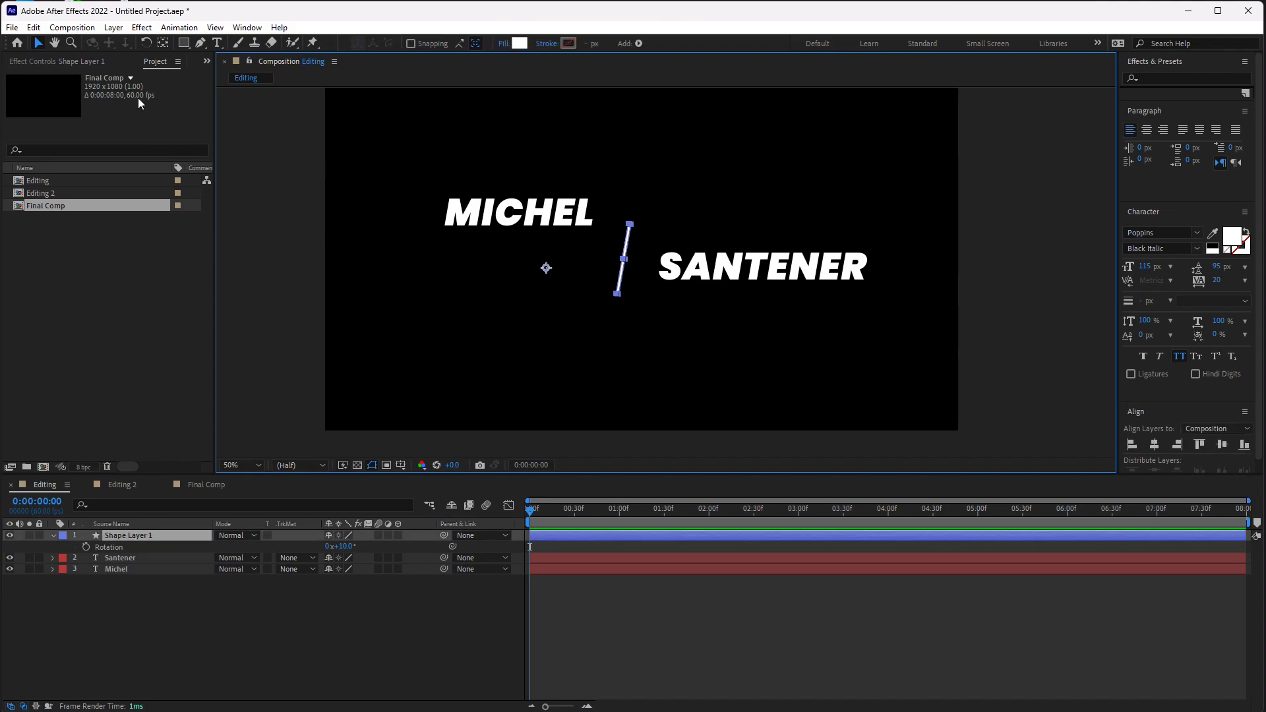
{"action": "left_click", "coordinate": [163, 42]}
{"action": "left_click_drag", "start_coordinate": [546, 268], "coordinate": [623, 259]}
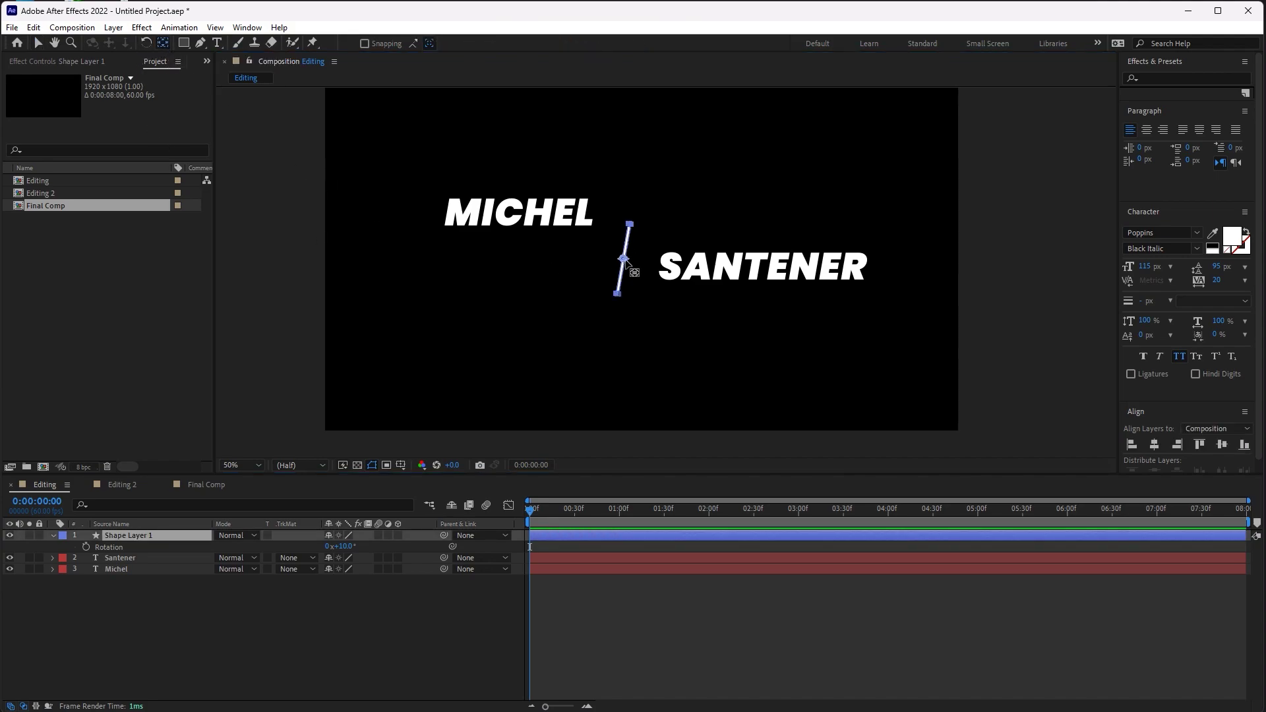
{"action": "left_click", "coordinate": [38, 44]}
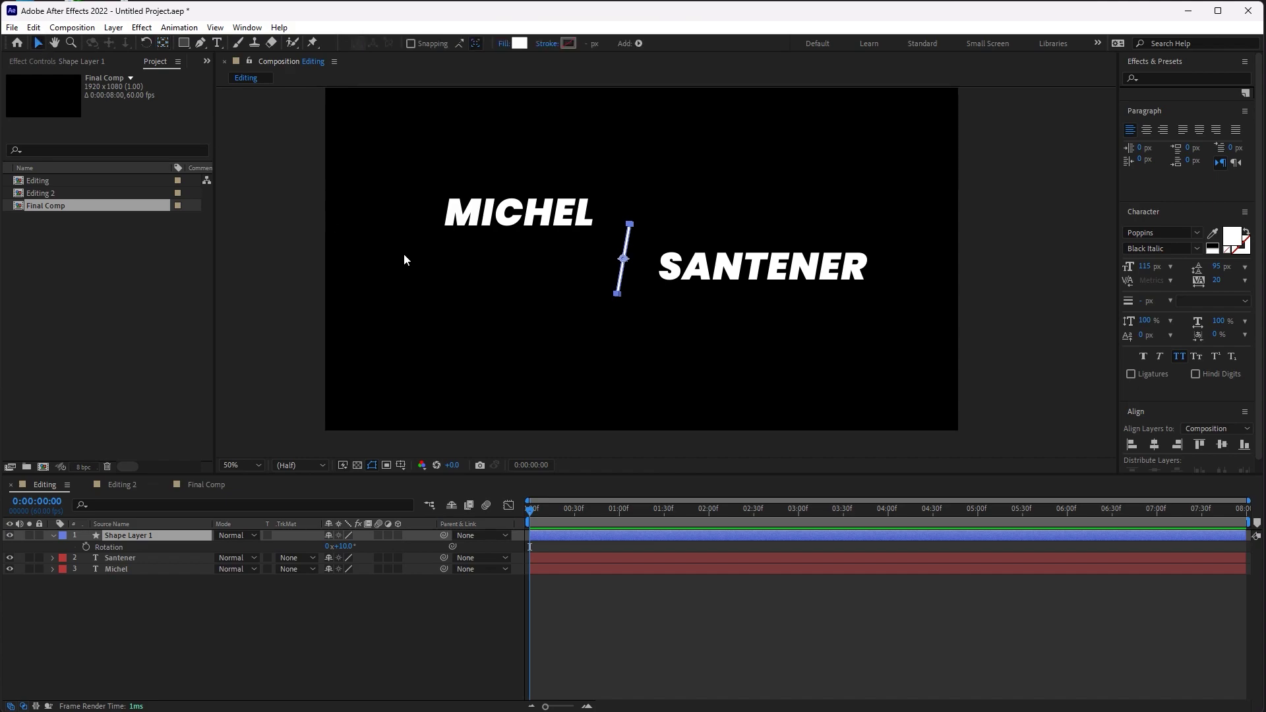
Move MICHEL close beside the slash, lengthen the slash slightly, and rename its layer
{"action": "left_click", "coordinate": [650, 256]}
{"action": "left_click_drag", "start_coordinate": [595, 210], "coordinate": [610, 237]}
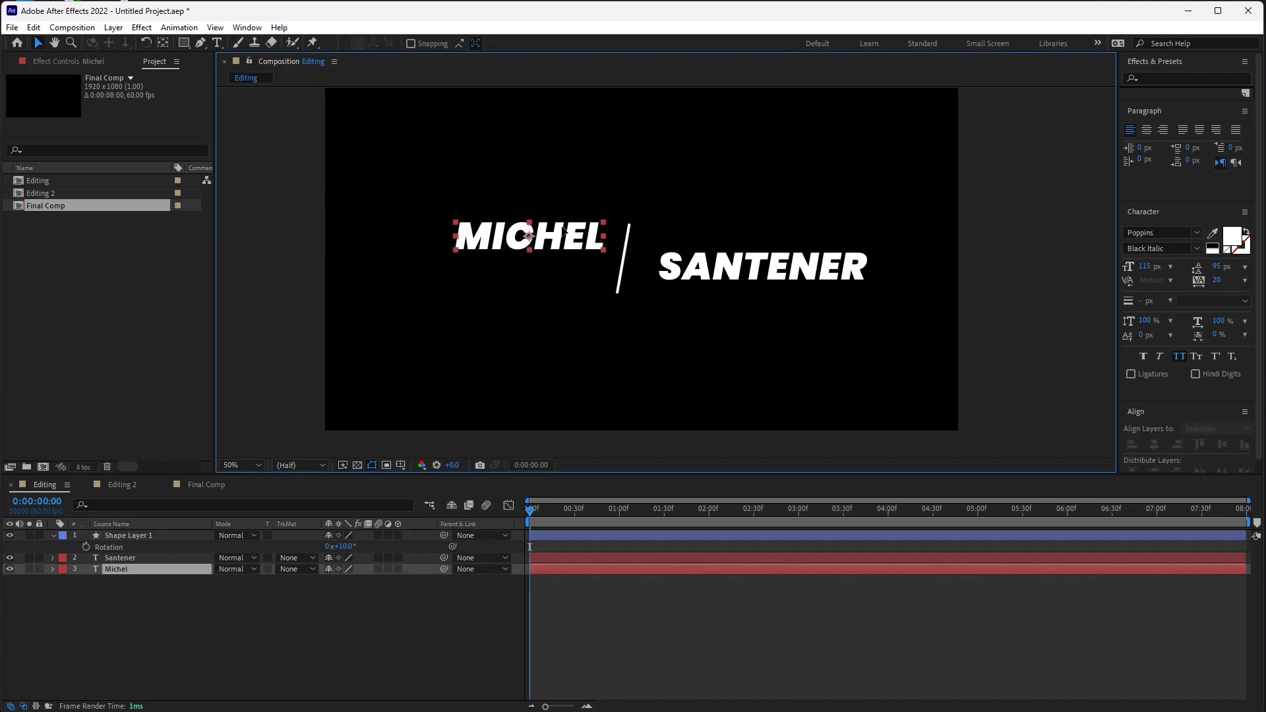
{"action": "left_click", "coordinate": [628, 239]}
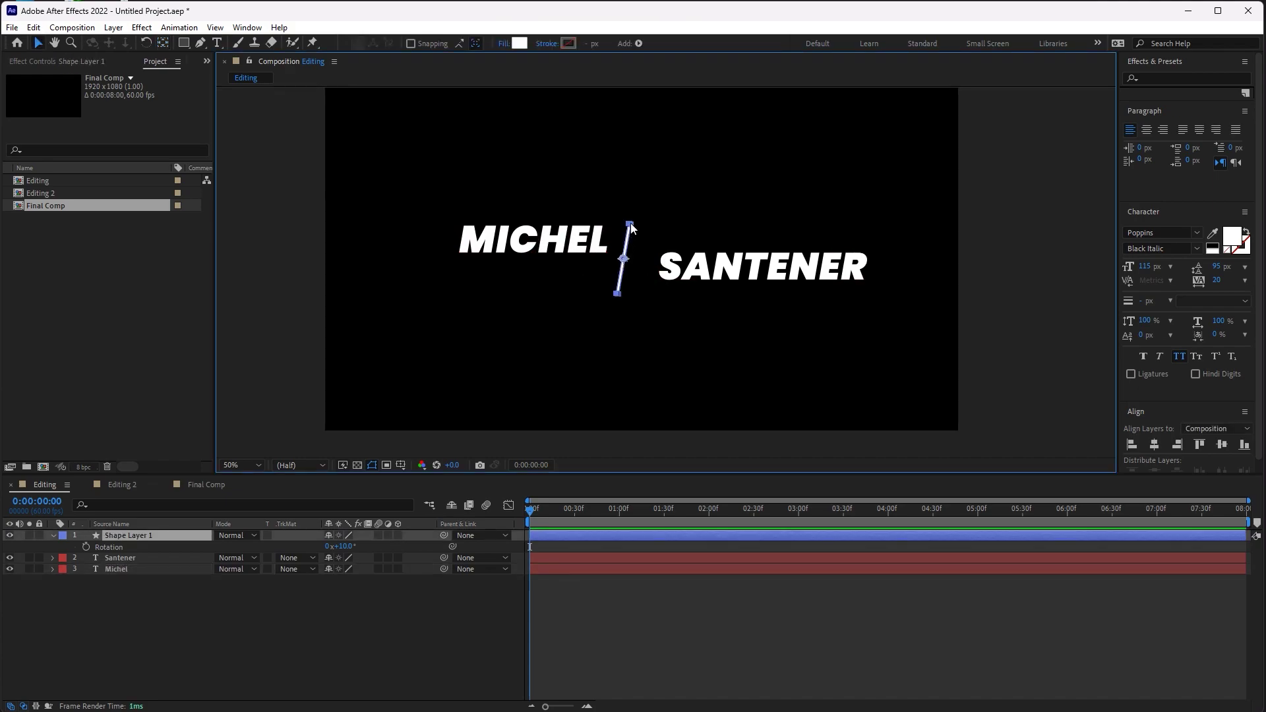
{"action": "left_click_drag", "start_coordinate": [630, 221], "coordinate": [631, 220]}
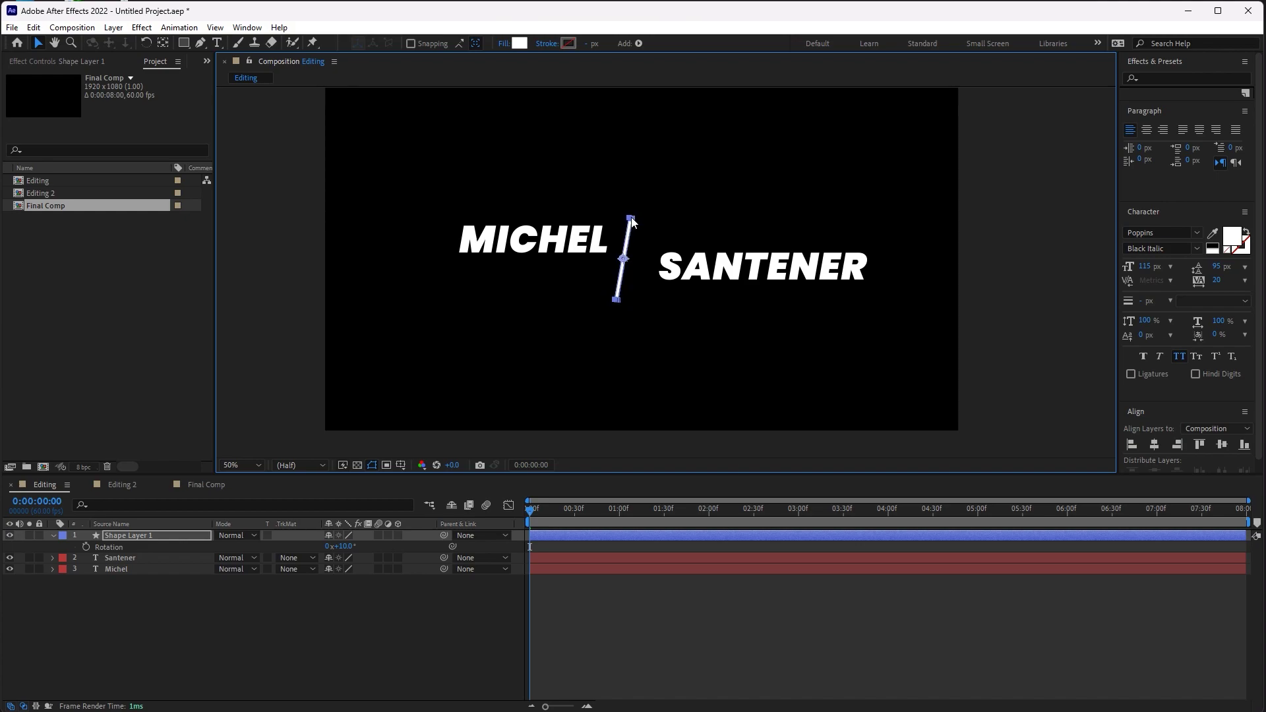
{"action": "left_click", "coordinate": [655, 223]}
{"action": "key", "text": "slash"}
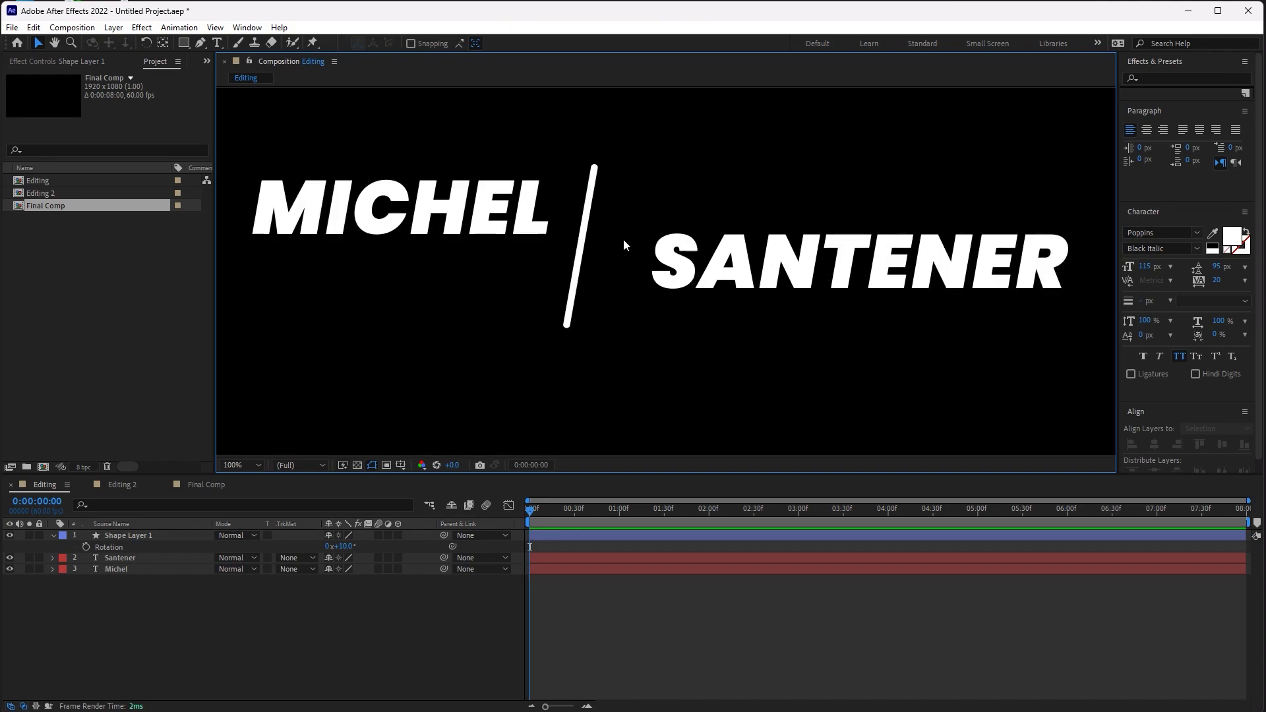
{"action": "left_click", "coordinate": [591, 207]}
{"action": "key", "text": "Return"}
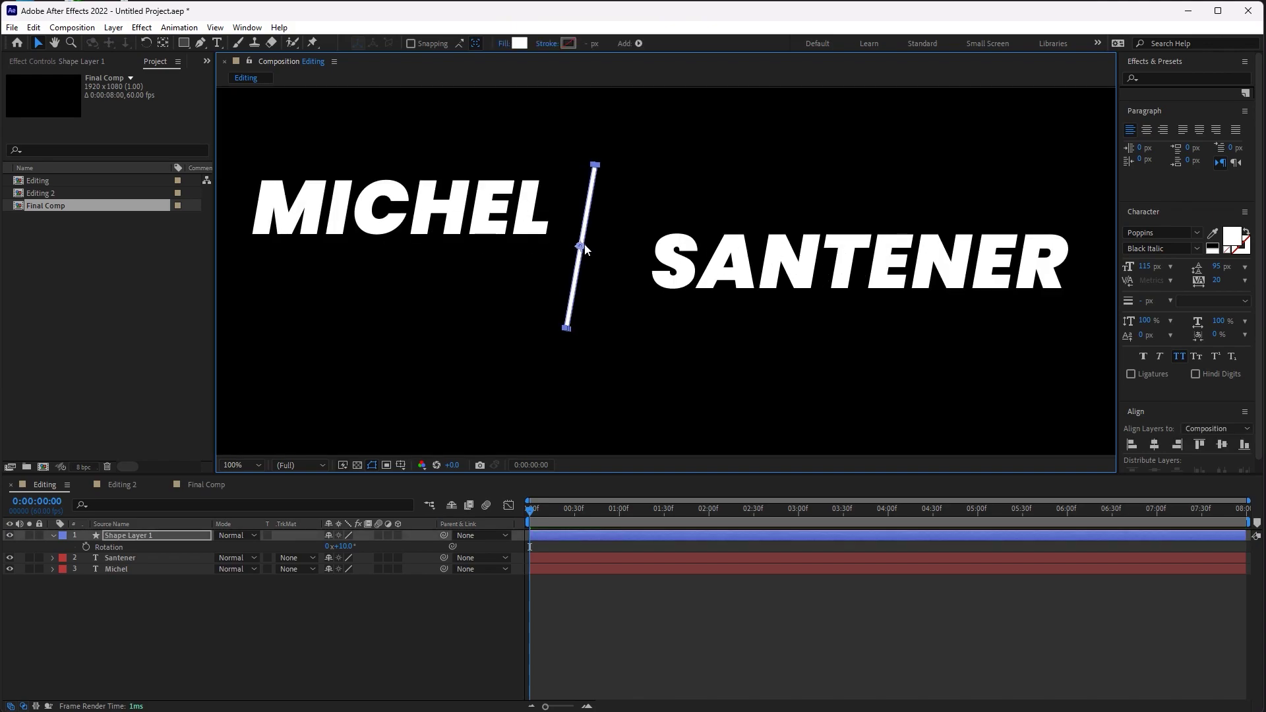
{"action": "left_click", "coordinate": [638, 220]}
{"action": "scroll", "coordinate": [648, 231], "scroll_direction": "down", "scroll_amount": 4}
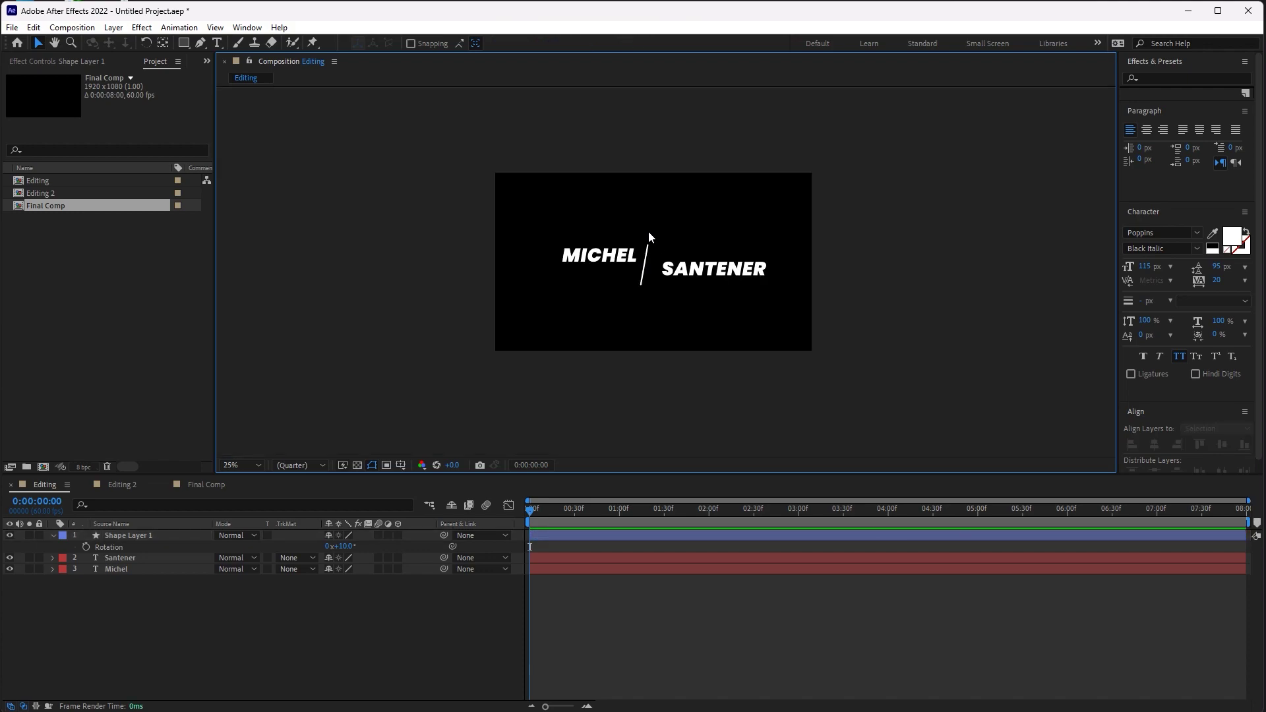
{"action": "scroll", "coordinate": [647, 231], "scroll_direction": "up", "scroll_amount": 2}
{"action": "left_click_drag", "start_coordinate": [691, 273], "coordinate": [666, 277]}
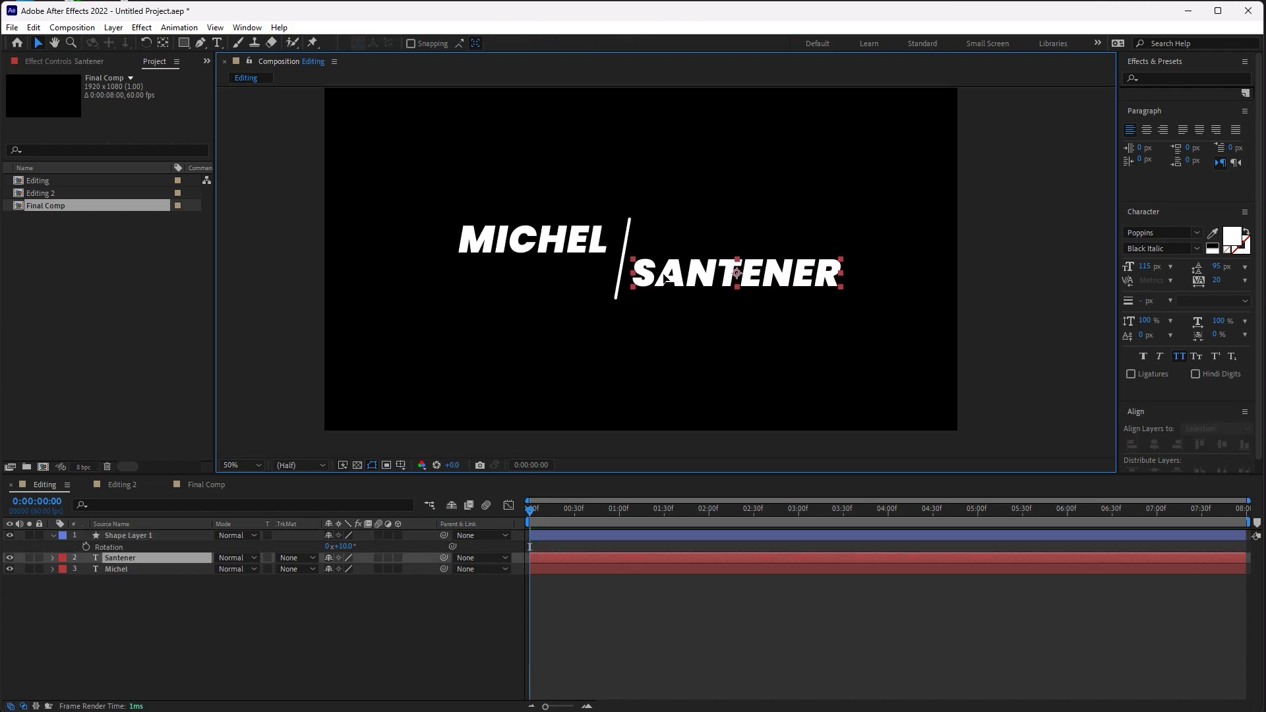
{"action": "left_click_drag", "start_coordinate": [580, 241], "coordinate": [588, 240]}
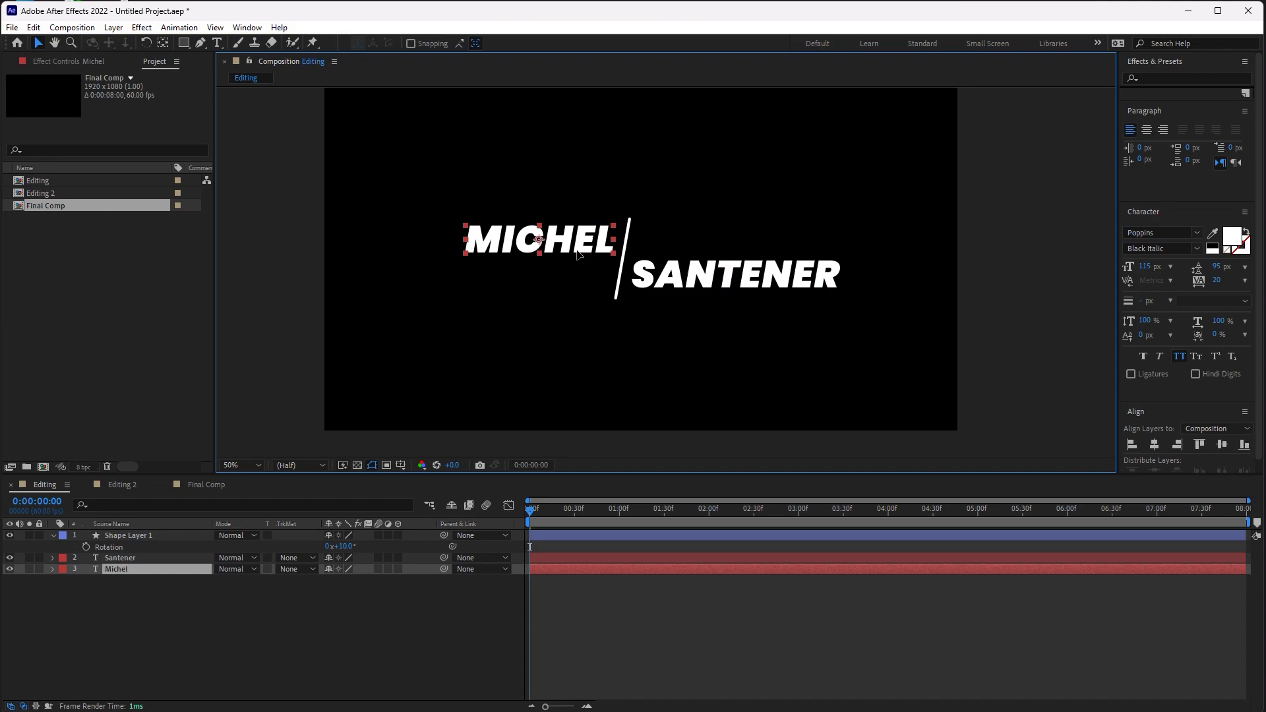
{"action": "left_click", "coordinate": [635, 253]}
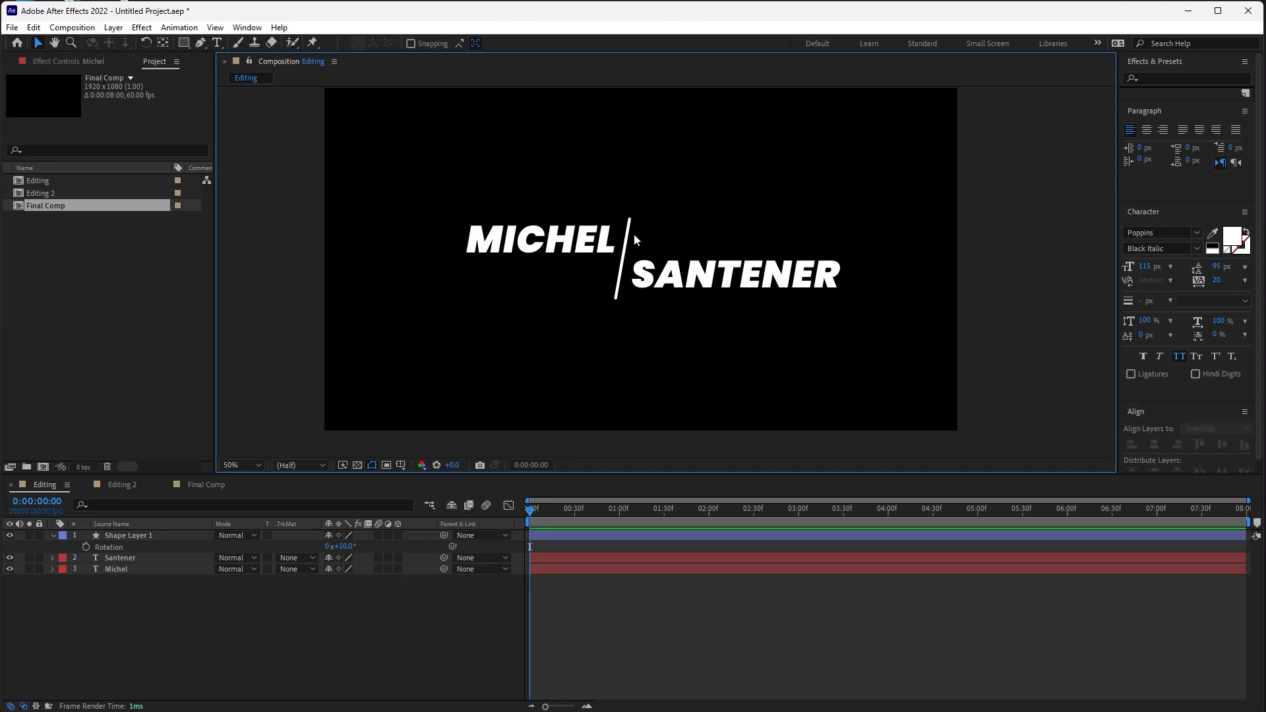
{"action": "scroll", "coordinate": [623, 232], "scroll_direction": "up", "scroll_amount": 4}
{"action": "left_click_drag", "start_coordinate": [544, 161], "coordinate": [596, 228]}
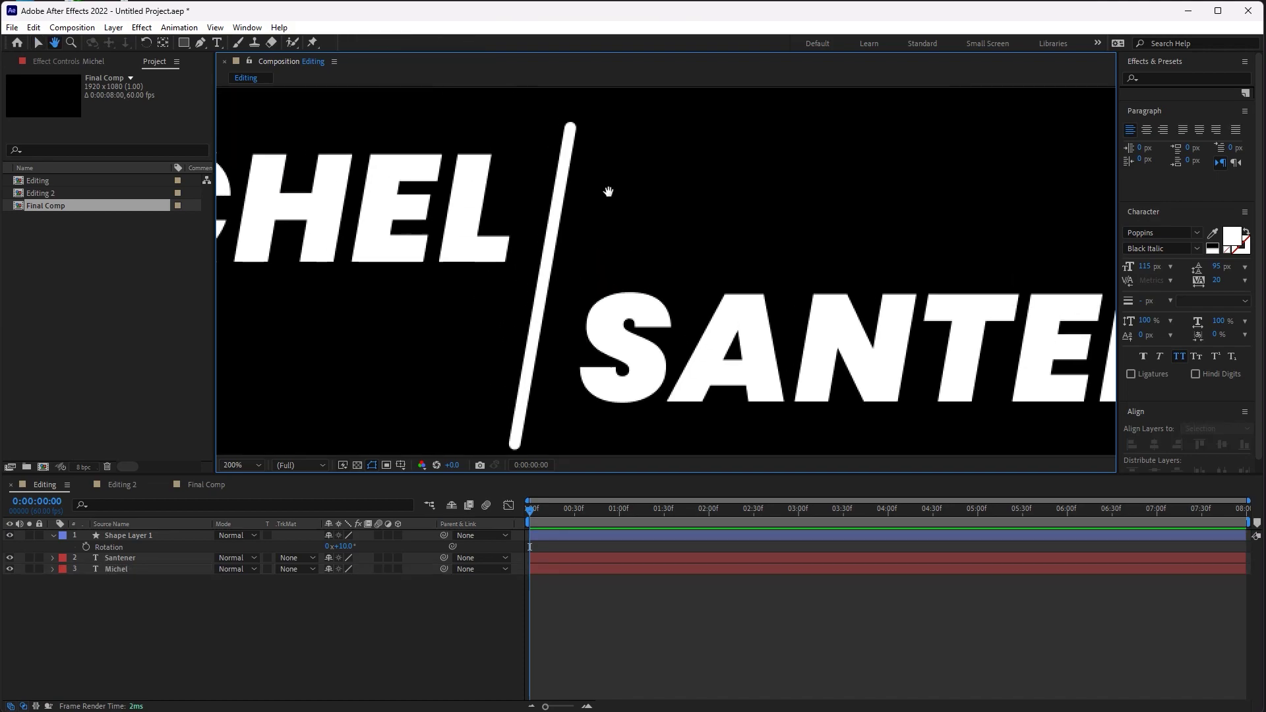
{"action": "left_click", "coordinate": [573, 132]}
{"action": "left_click_drag", "start_coordinate": [573, 124], "coordinate": [569, 142]}
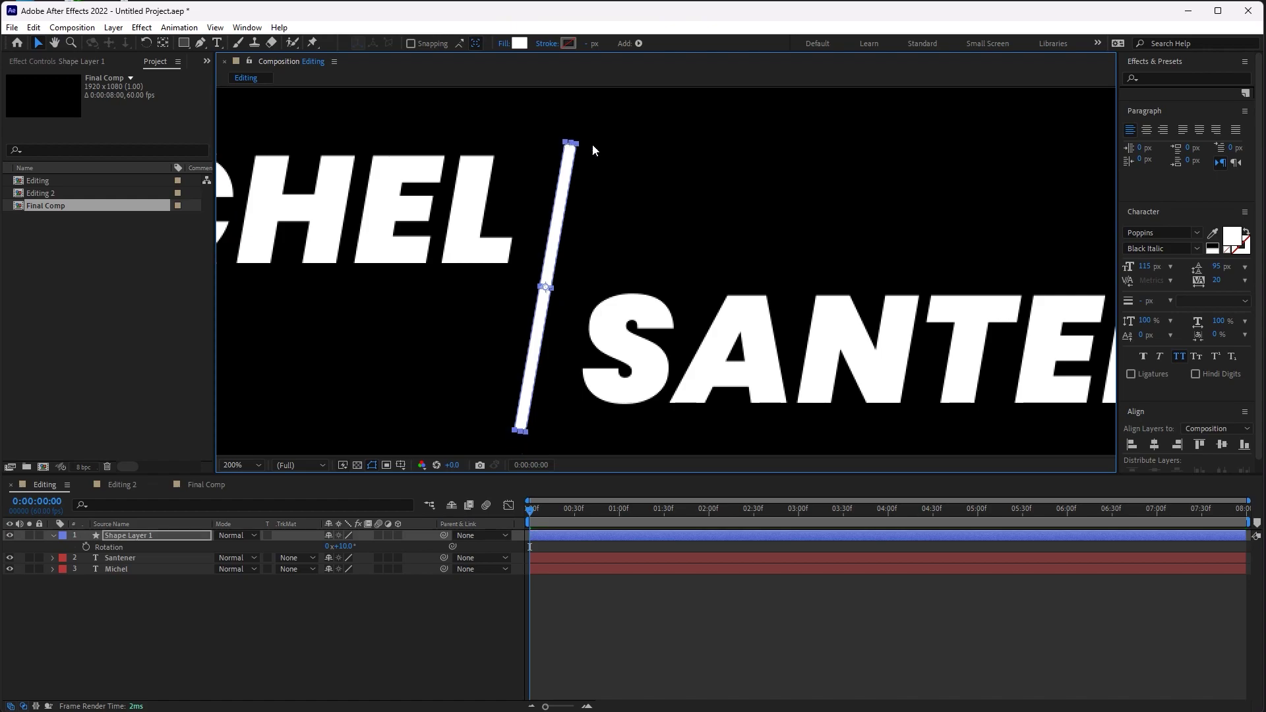
{"action": "left_click", "coordinate": [636, 165]}
{"action": "scroll", "coordinate": [639, 169], "scroll_direction": "down", "scroll_amount": 4}
{"action": "left_click", "coordinate": [666, 288]}
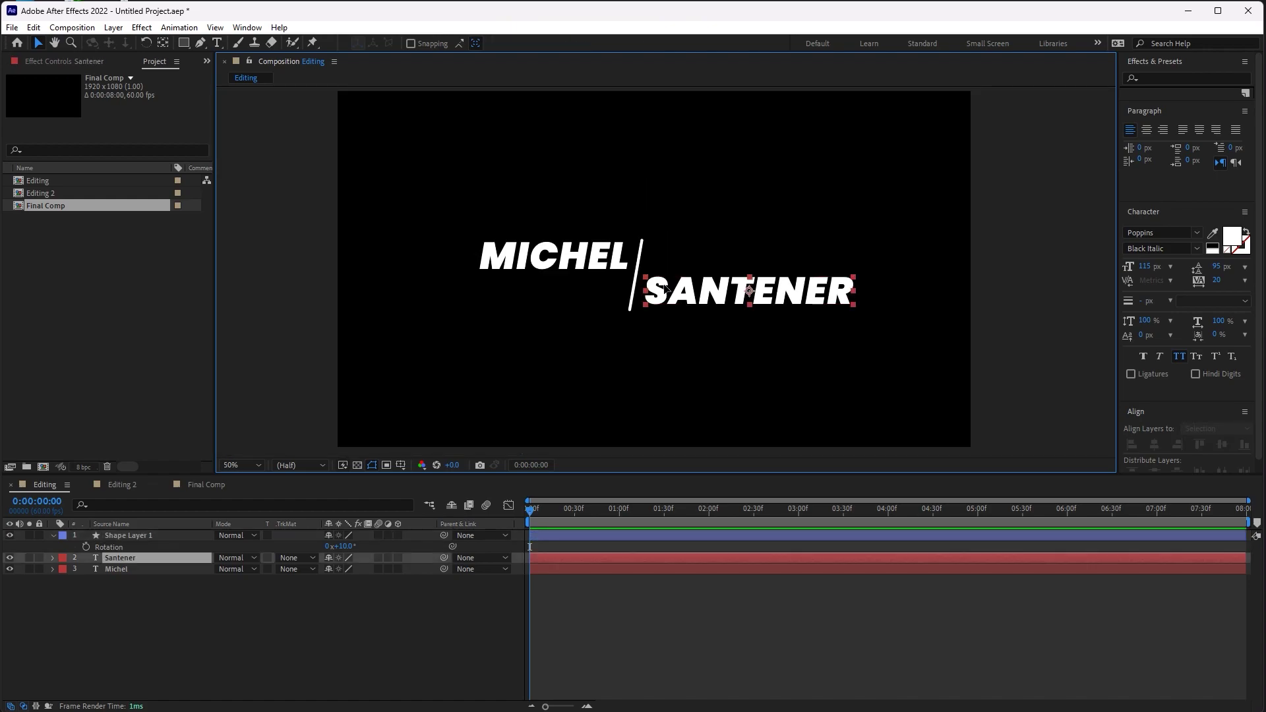
{"action": "left_click_drag", "start_coordinate": [665, 287], "coordinate": [661, 289]}
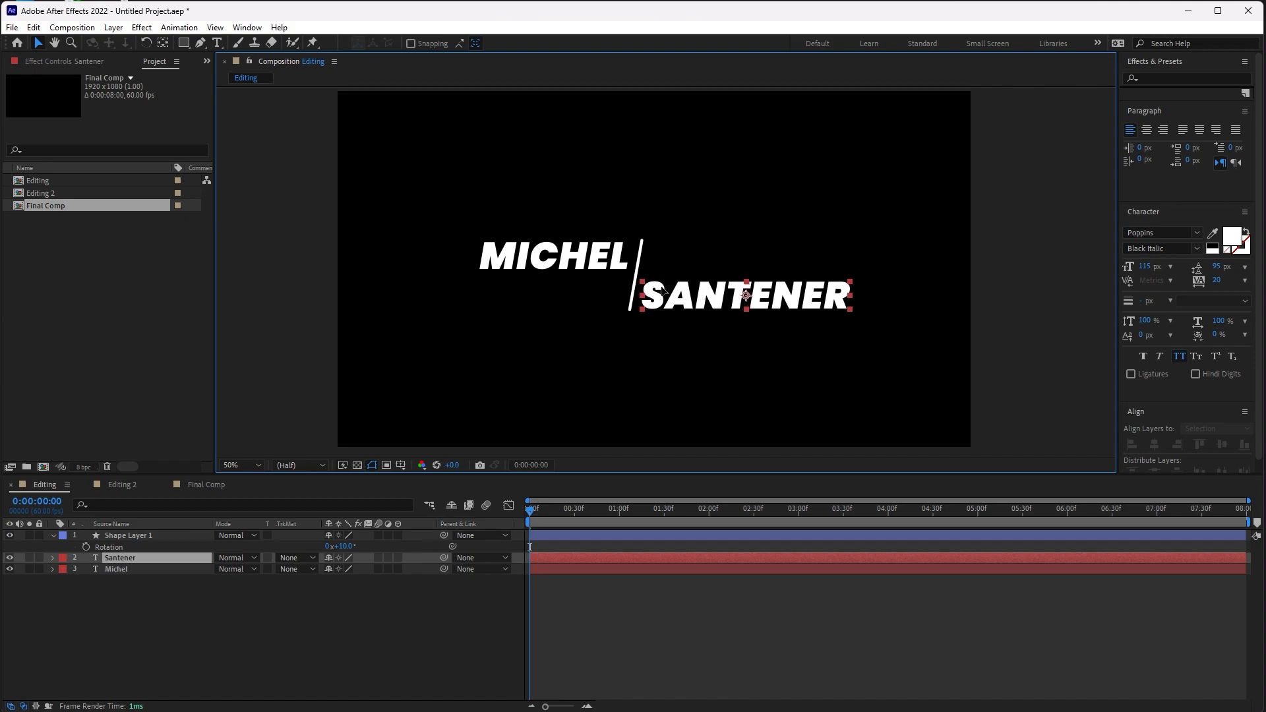
{"action": "left_click", "coordinate": [693, 234]}
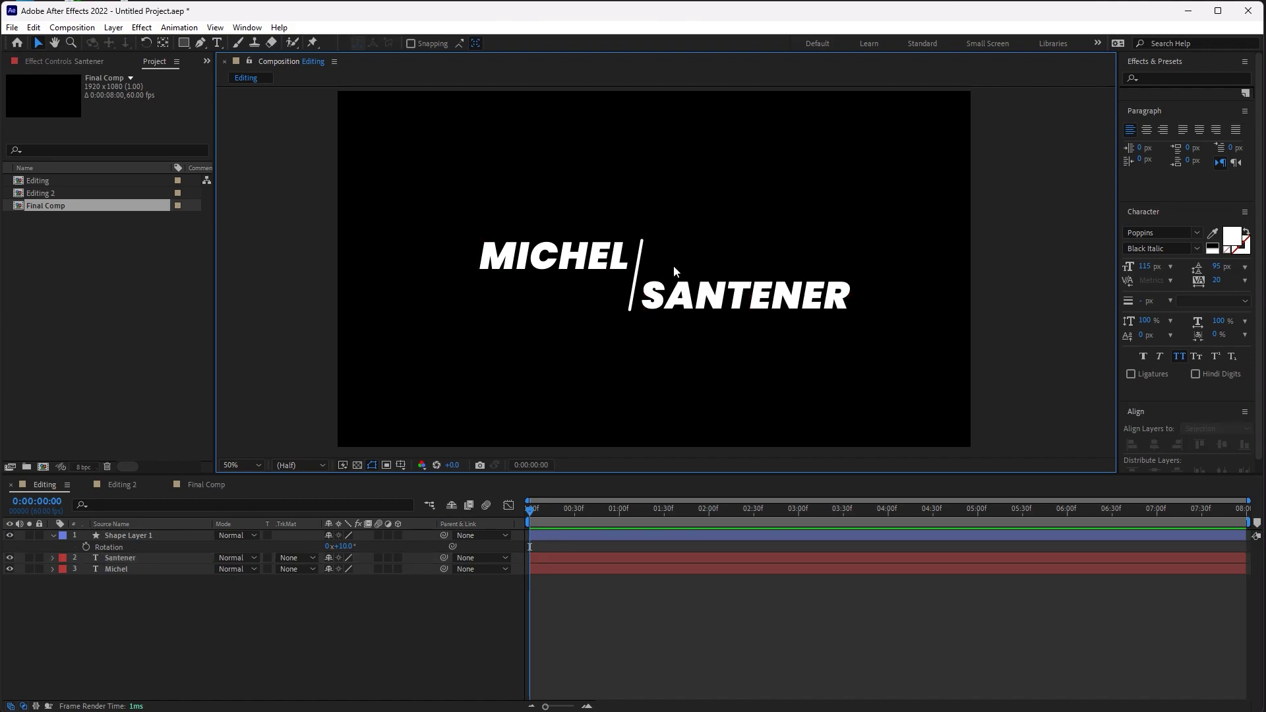
{"action": "left_click", "coordinate": [692, 293]}
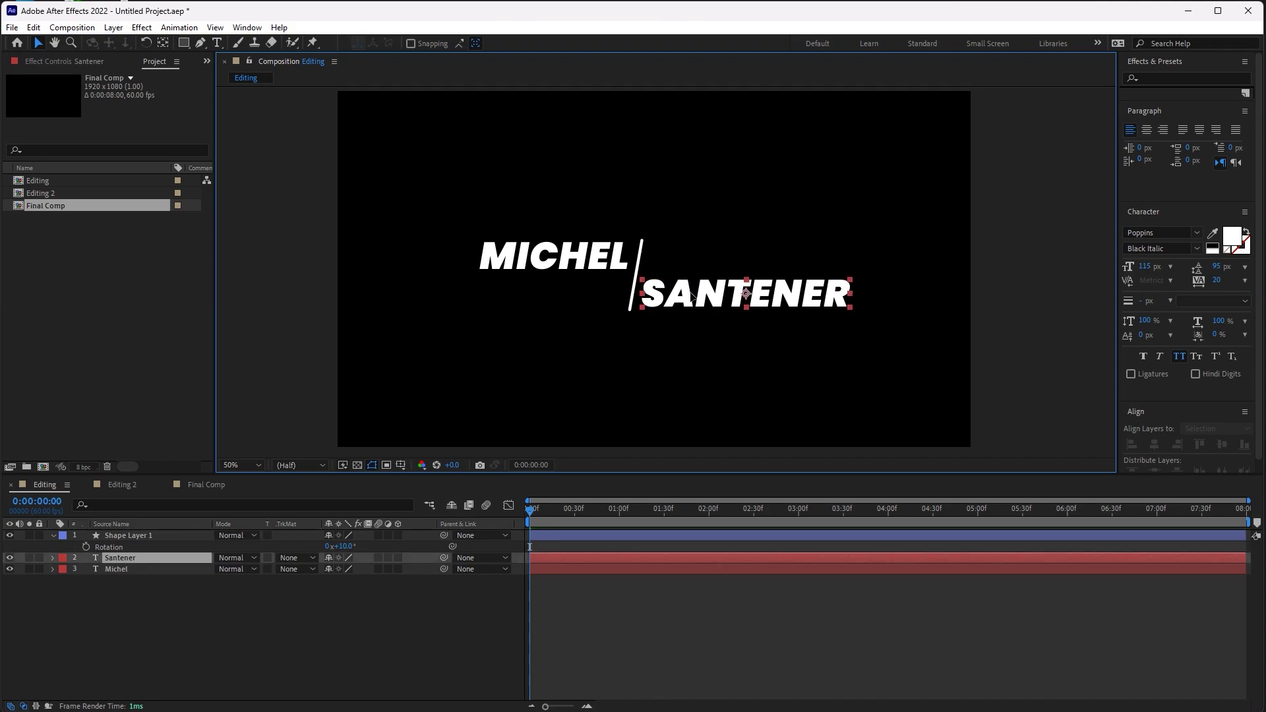
{"action": "left_click", "coordinate": [610, 259]}
{"action": "left_click", "coordinate": [710, 226]}
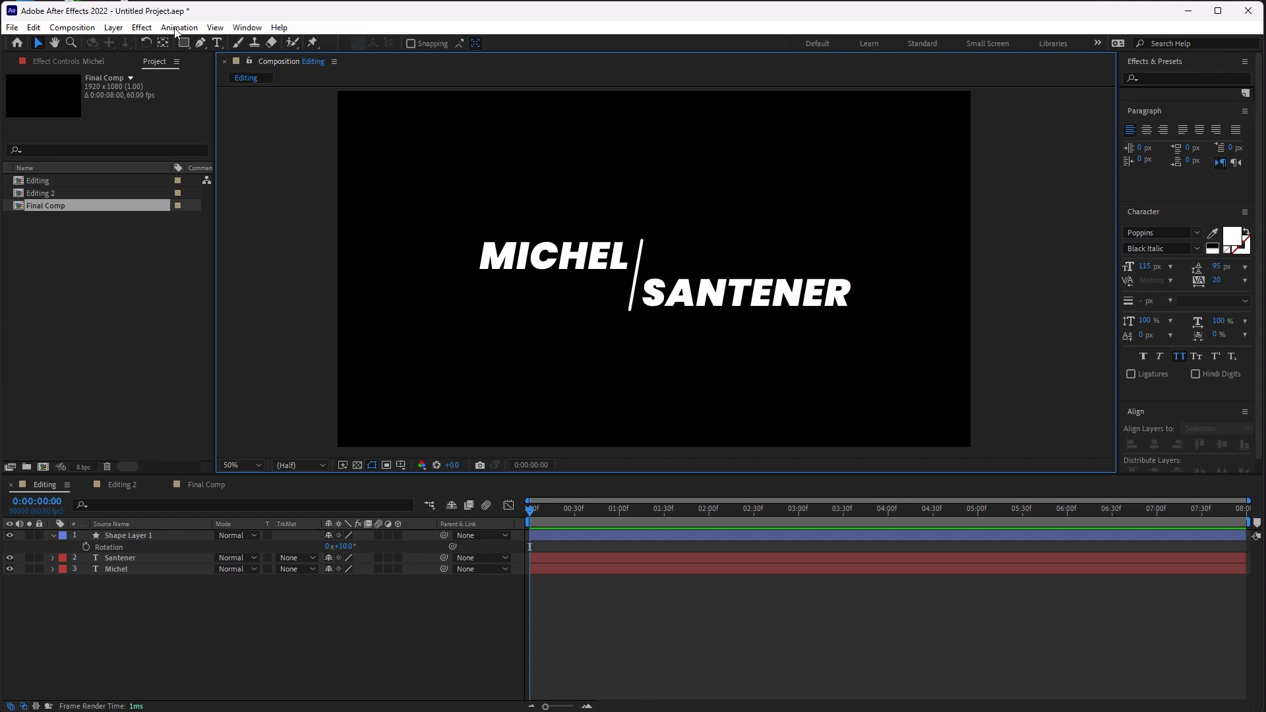
Add a 'Marketing Manager' text layer above the name title
{"action": "left_click", "coordinate": [217, 43]}
{"action": "left_click", "coordinate": [579, 179]}
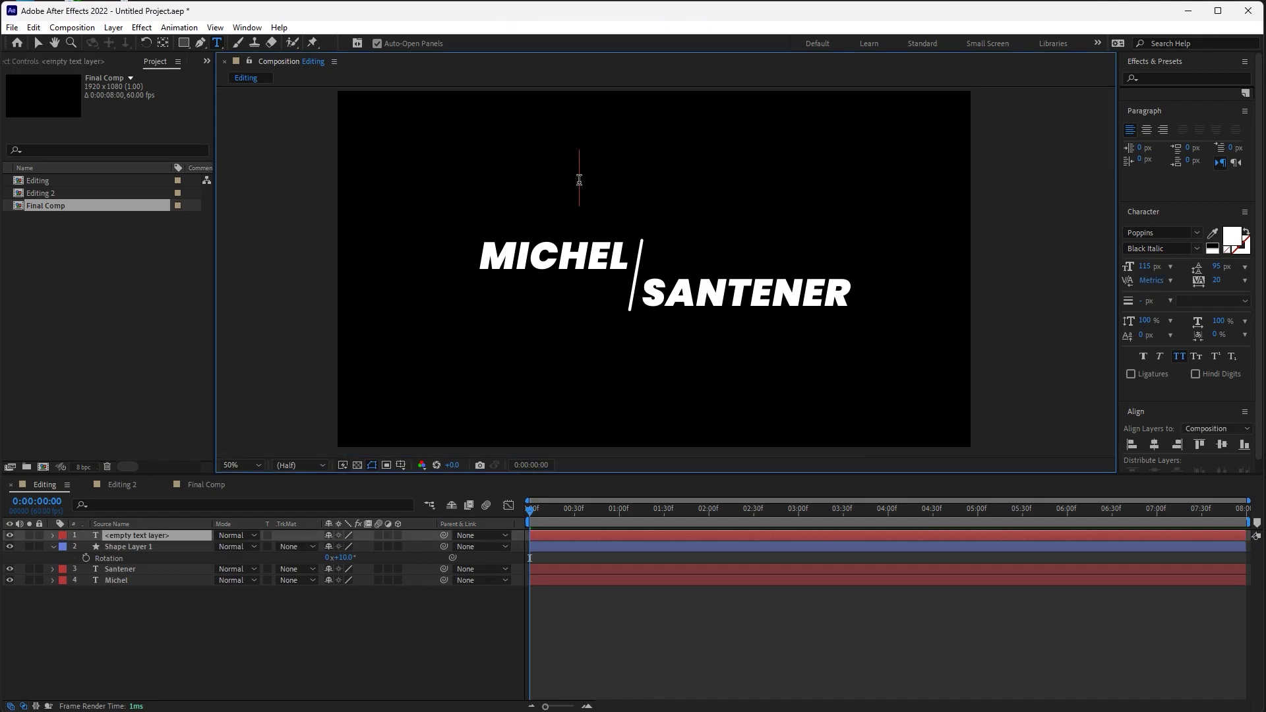
{"action": "type", "text": "Market"}
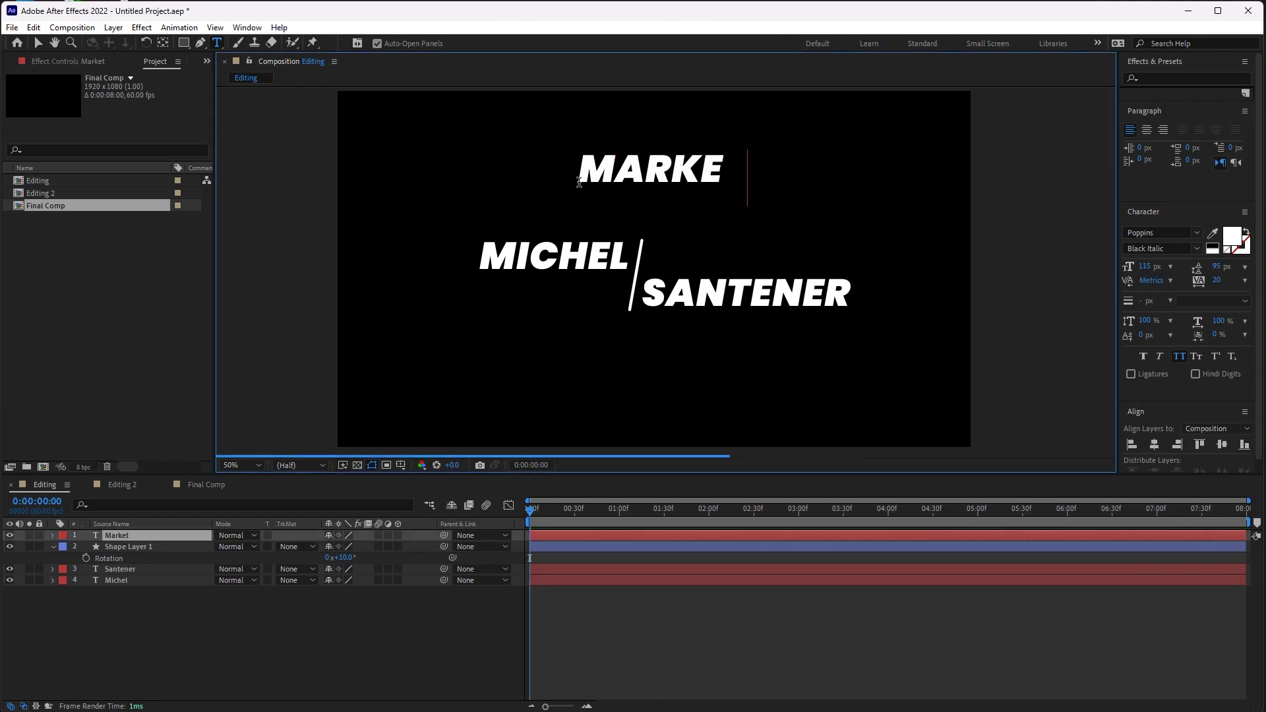
{"action": "type", "text": "ing Man"}
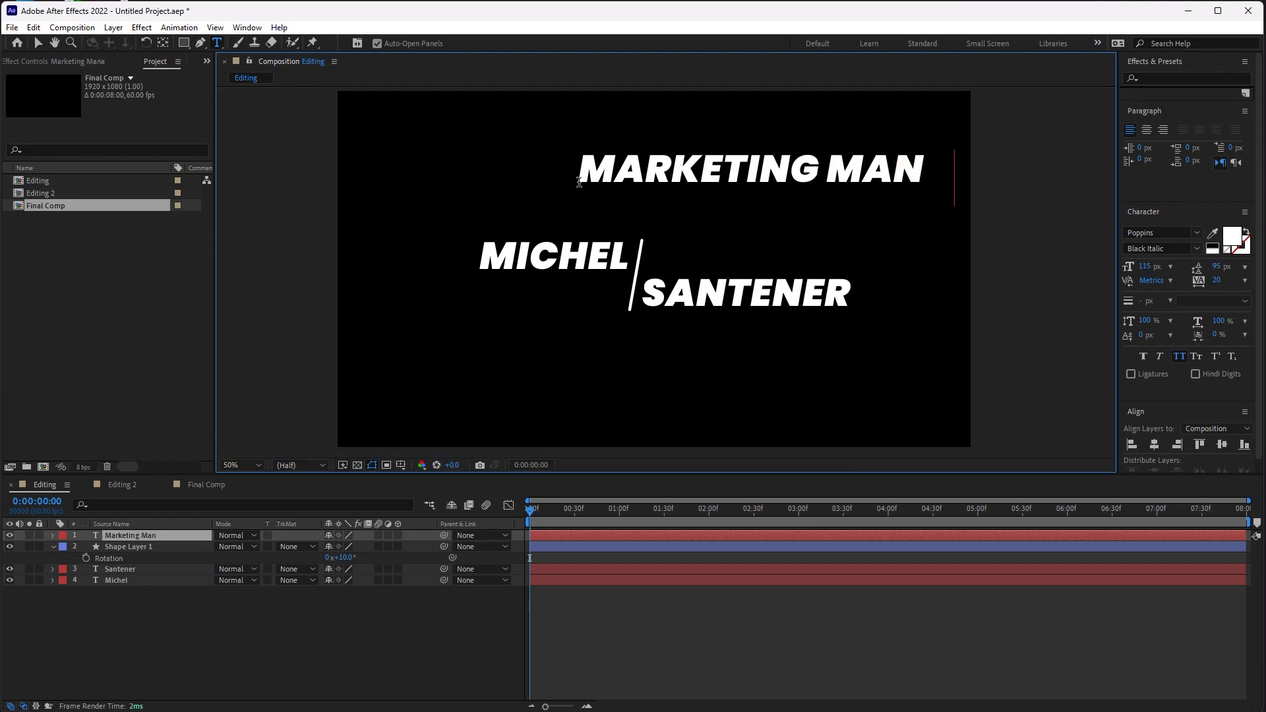
{"action": "type", "text": "ager"}
Set the Marketing Manager text's font size to 26 px
{"action": "key", "text": "ctrl+a"}
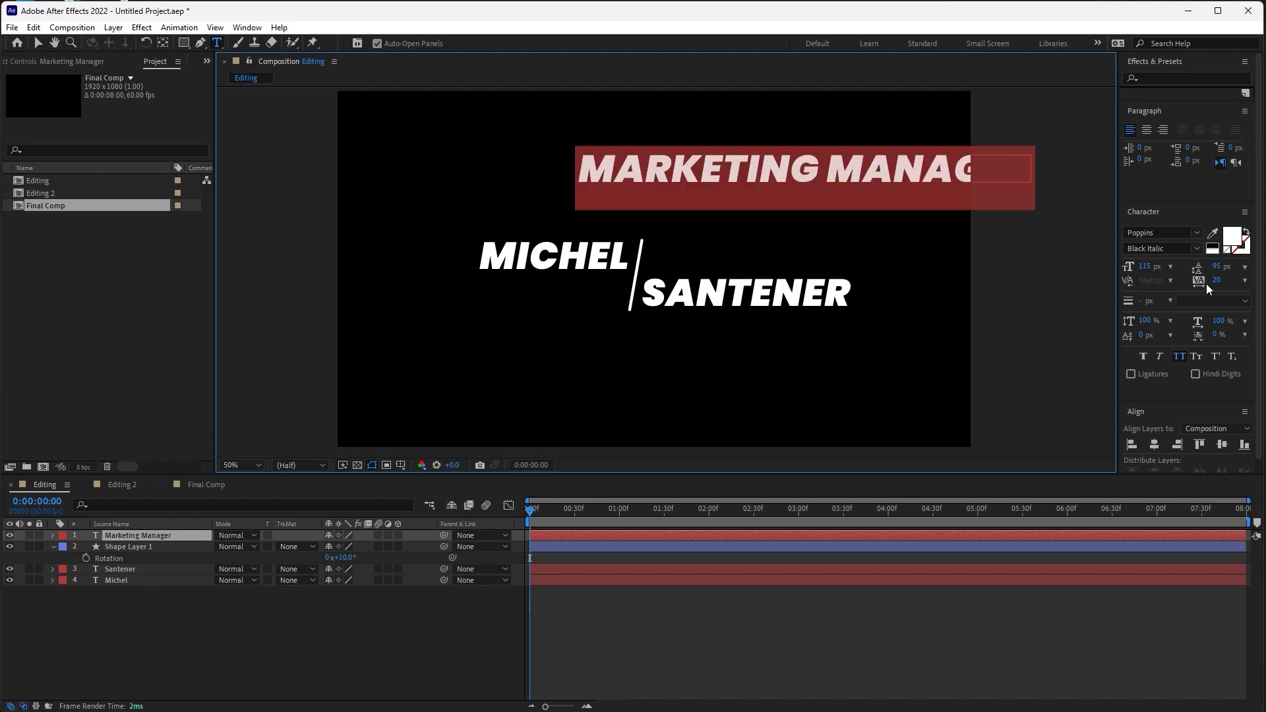
{"action": "left_click", "coordinate": [1144, 266]}
{"action": "type", "text": "20"}
{"action": "key", "text": "Return"}
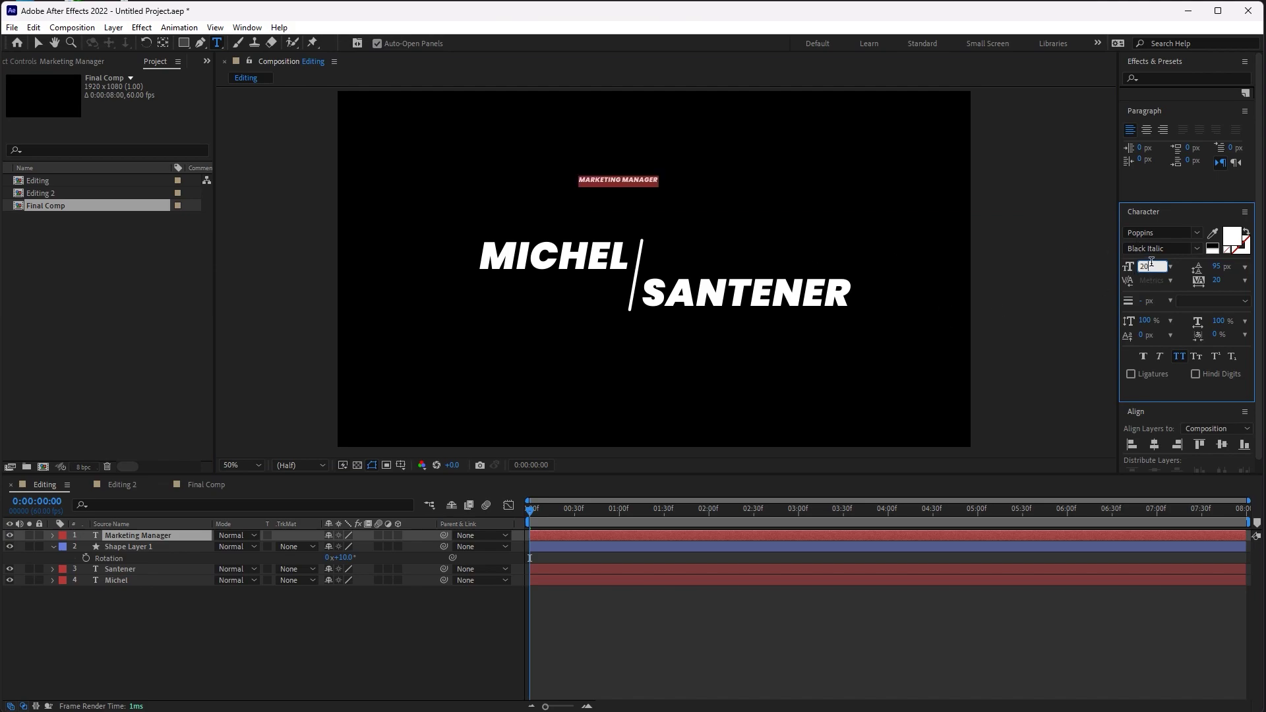
{"action": "type", "text": "2"}
{"action": "key", "text": "Return"}
{"action": "type", "text": "6"}
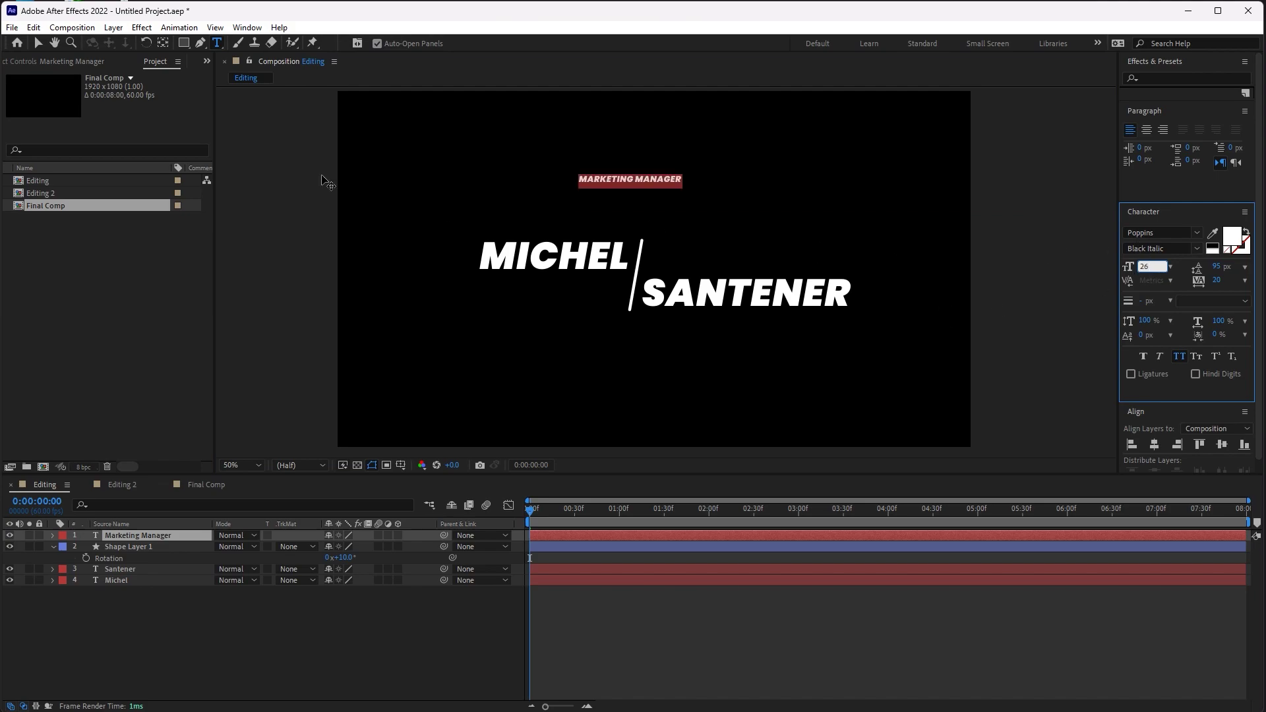
{"action": "left_click", "coordinate": [38, 45]}
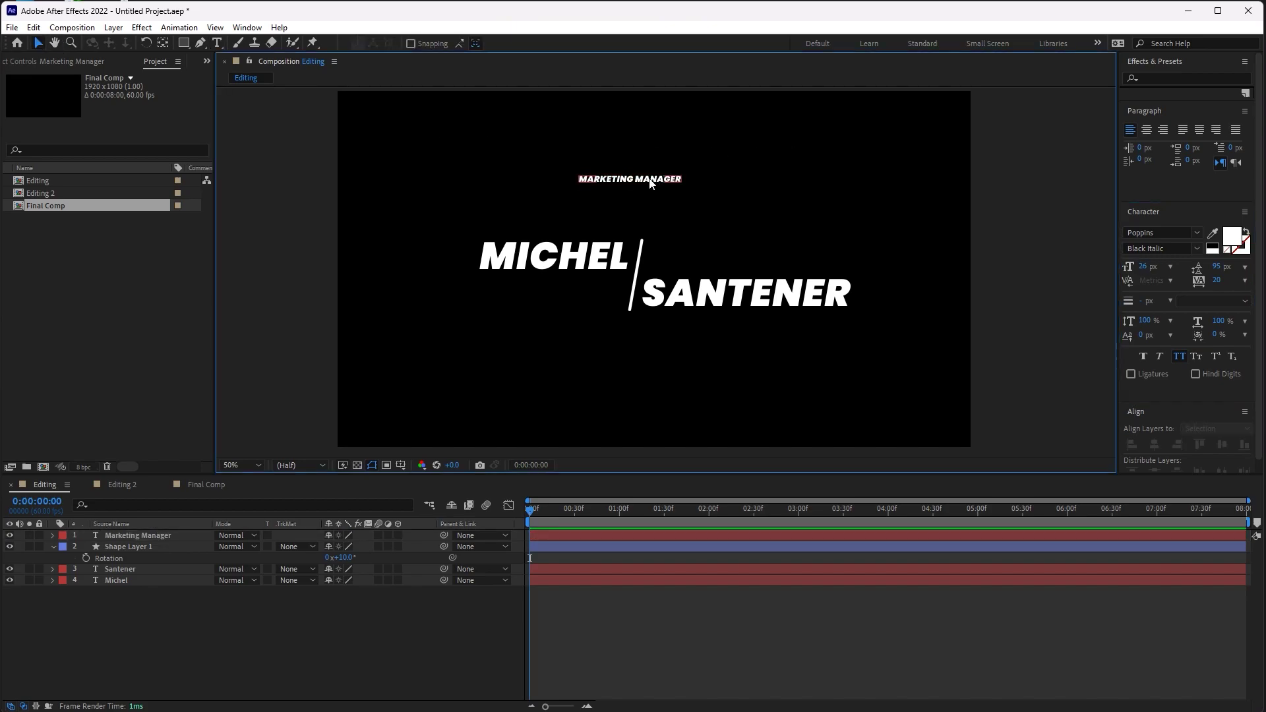
Move MARKETING MANAGER down beneath MICHEL, left of the slash
{"action": "left_click_drag", "start_coordinate": [653, 181], "coordinate": [592, 280]}
{"action": "left_click", "coordinate": [690, 255]}
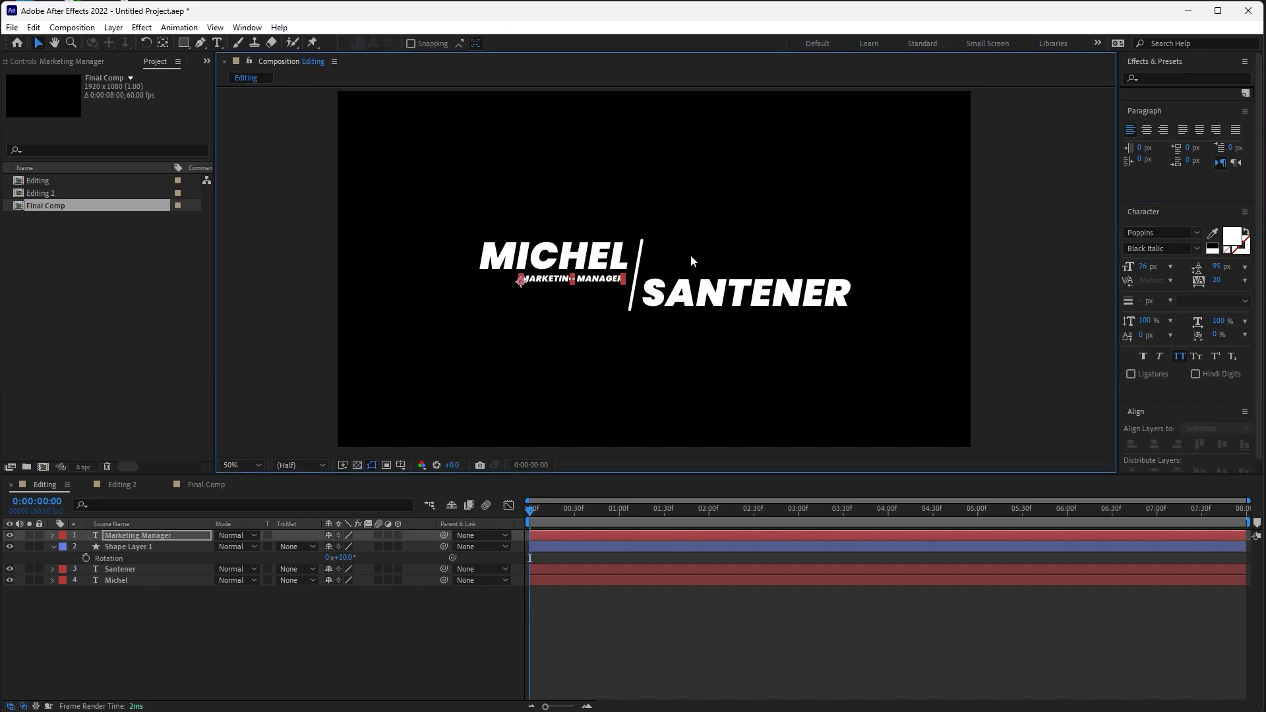
{"action": "scroll", "coordinate": [605, 285], "scroll_direction": "up", "scroll_amount": 2}
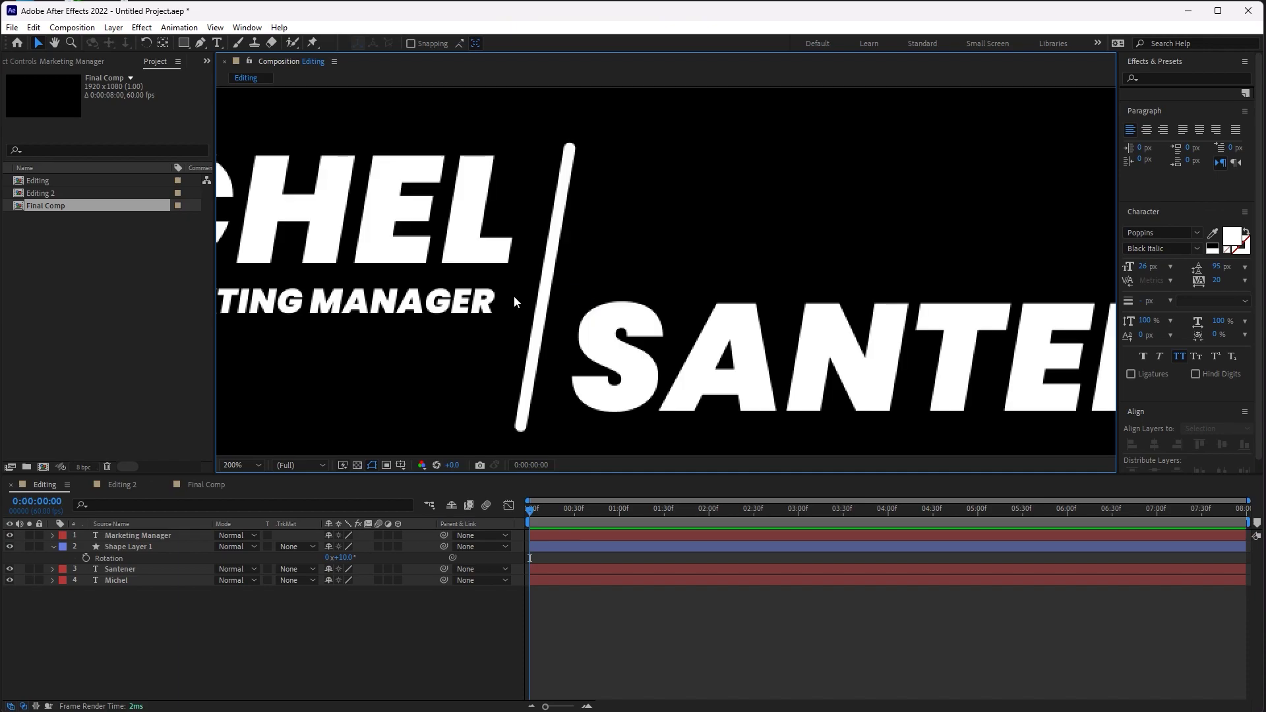
{"action": "scroll", "coordinate": [513, 295], "scroll_direction": "up", "scroll_amount": 2}
{"action": "left_click", "coordinate": [495, 295]}
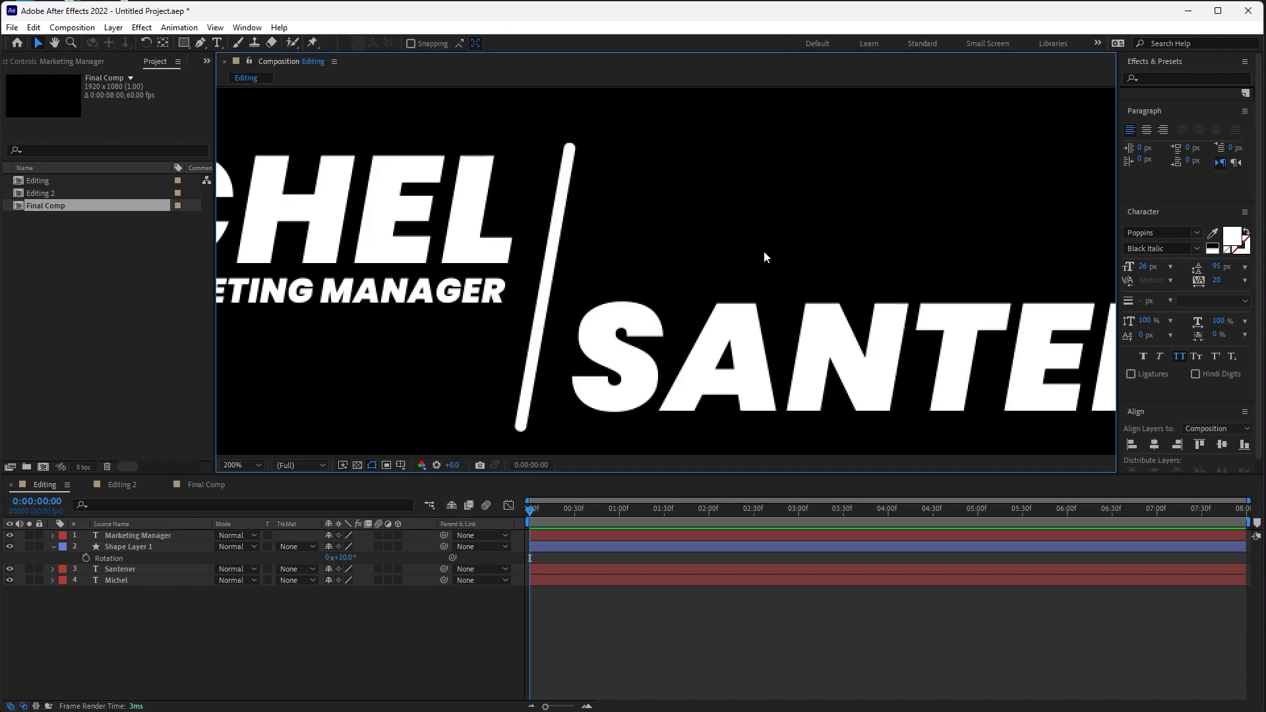
{"action": "scroll", "coordinate": [764, 254], "scroll_direction": "down", "scroll_amount": 4}
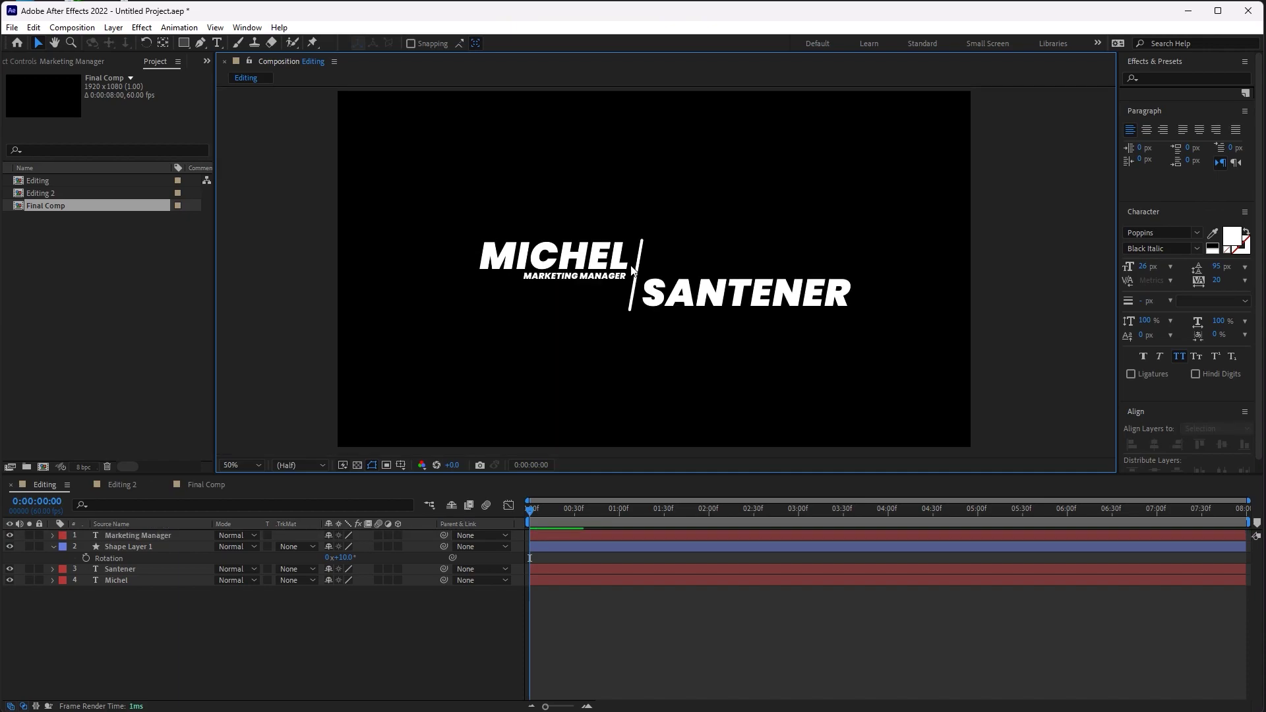
Zoom in to check MARKETING MANAGER's alignment under MICHEL
{"action": "left_click", "coordinate": [163, 43]}
{"action": "left_click", "coordinate": [503, 141]}
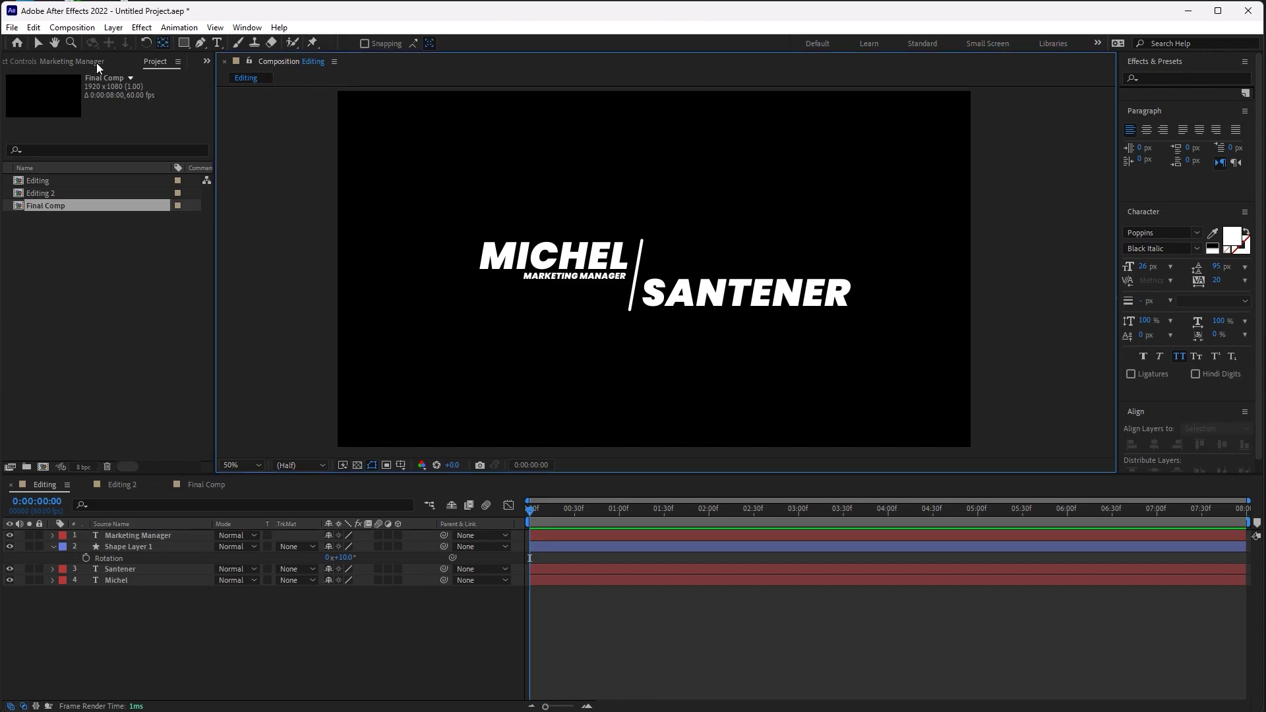
{"action": "left_click", "coordinate": [34, 43]}
{"action": "scroll", "coordinate": [666, 269], "scroll_direction": "up", "scroll_amount": 4}
{"action": "left_click", "coordinate": [465, 298]}
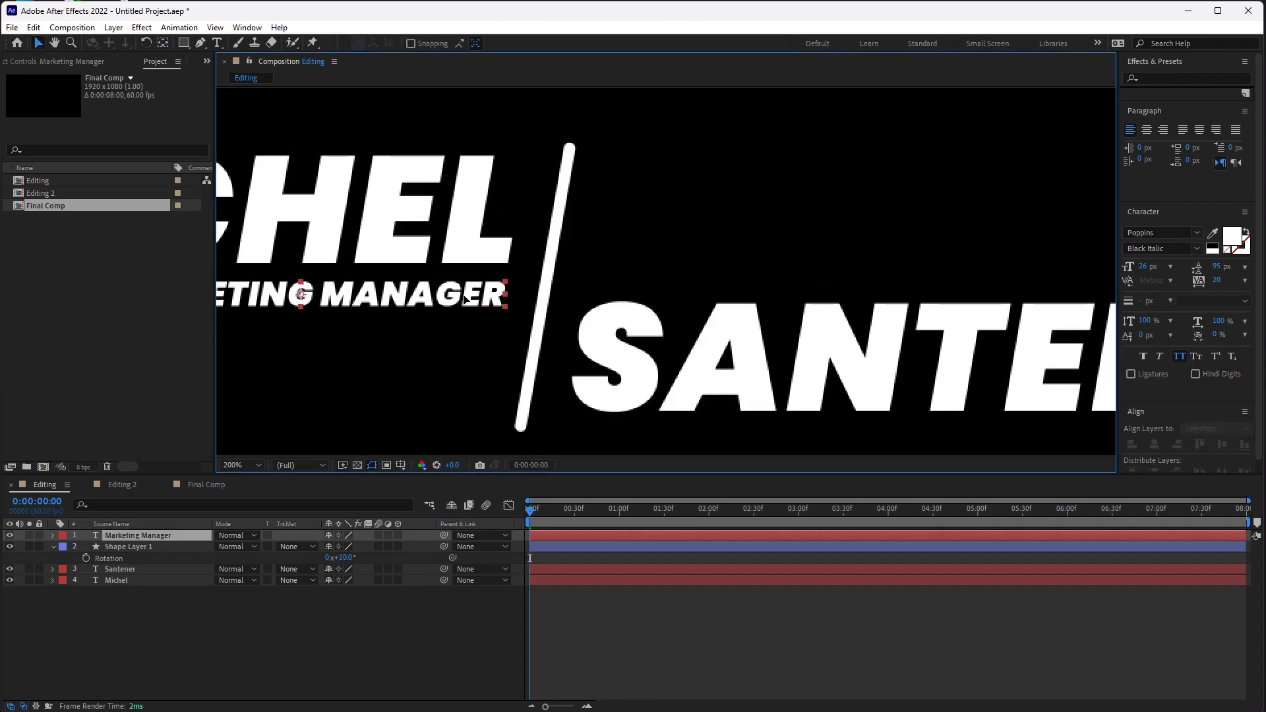
{"action": "left_click", "coordinate": [699, 212]}
{"action": "scroll", "coordinate": [699, 212], "scroll_direction": "down", "scroll_amount": 2}
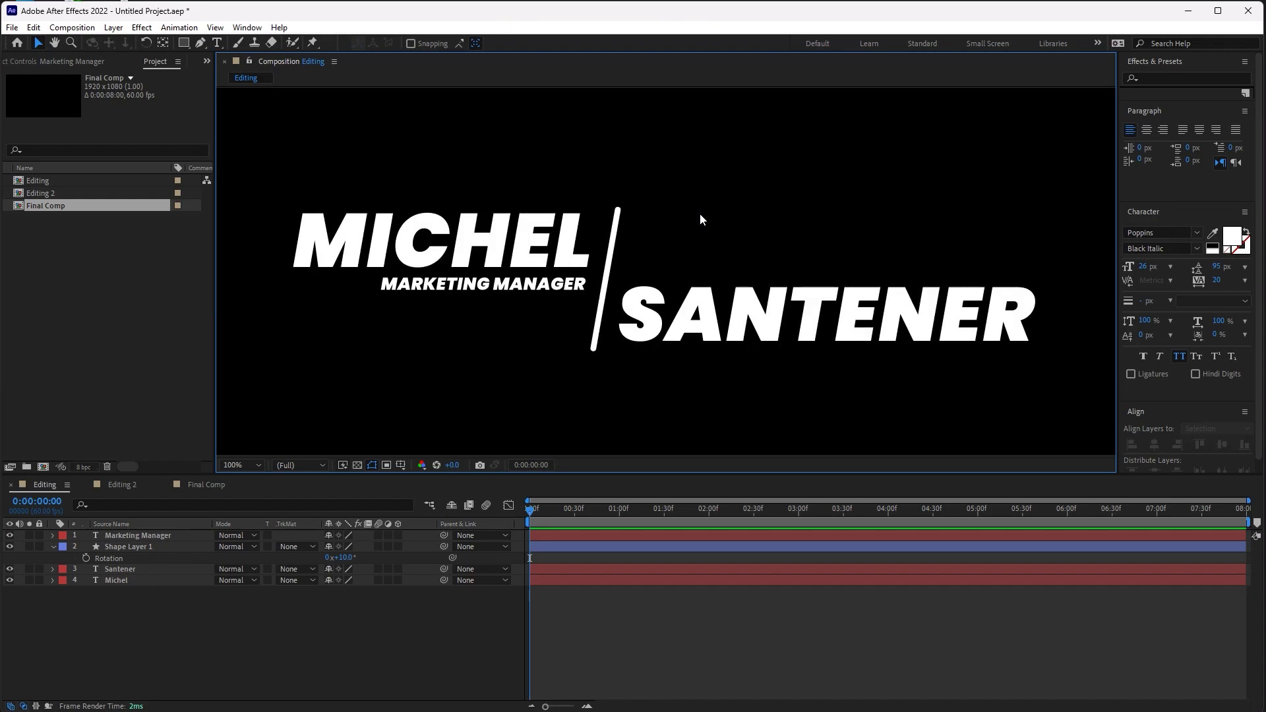
{"action": "scroll", "coordinate": [699, 212], "scroll_direction": "down", "scroll_amount": 2}
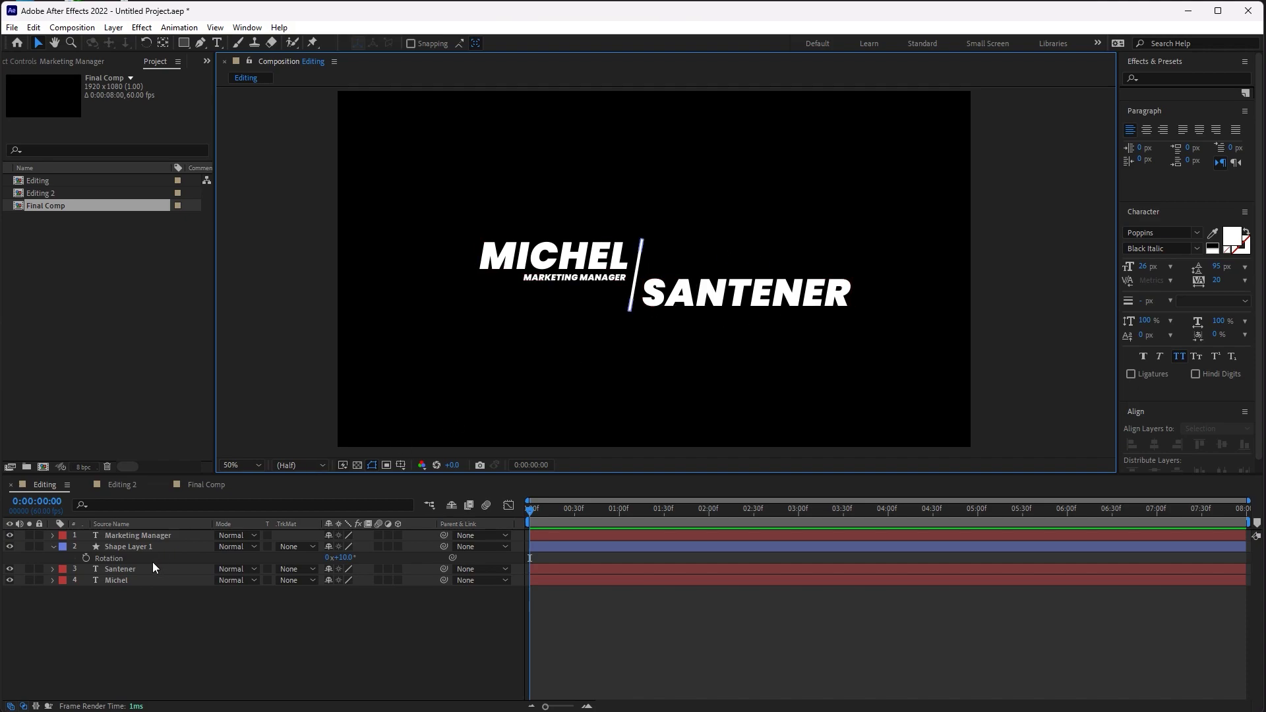
Reveal the slash's Scale property and unlink its width and height
{"action": "key", "text": "ctrl+a"}
{"action": "key", "text": "u"}
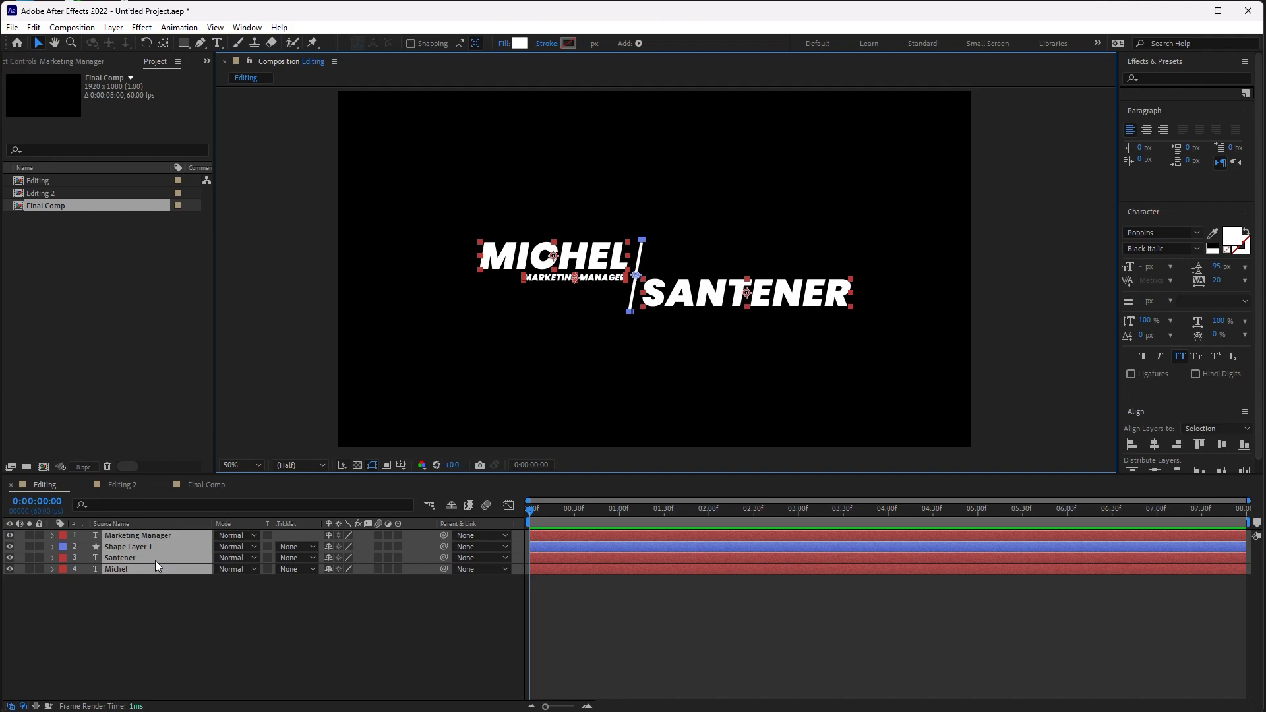
{"action": "left_click", "coordinate": [479, 376]}
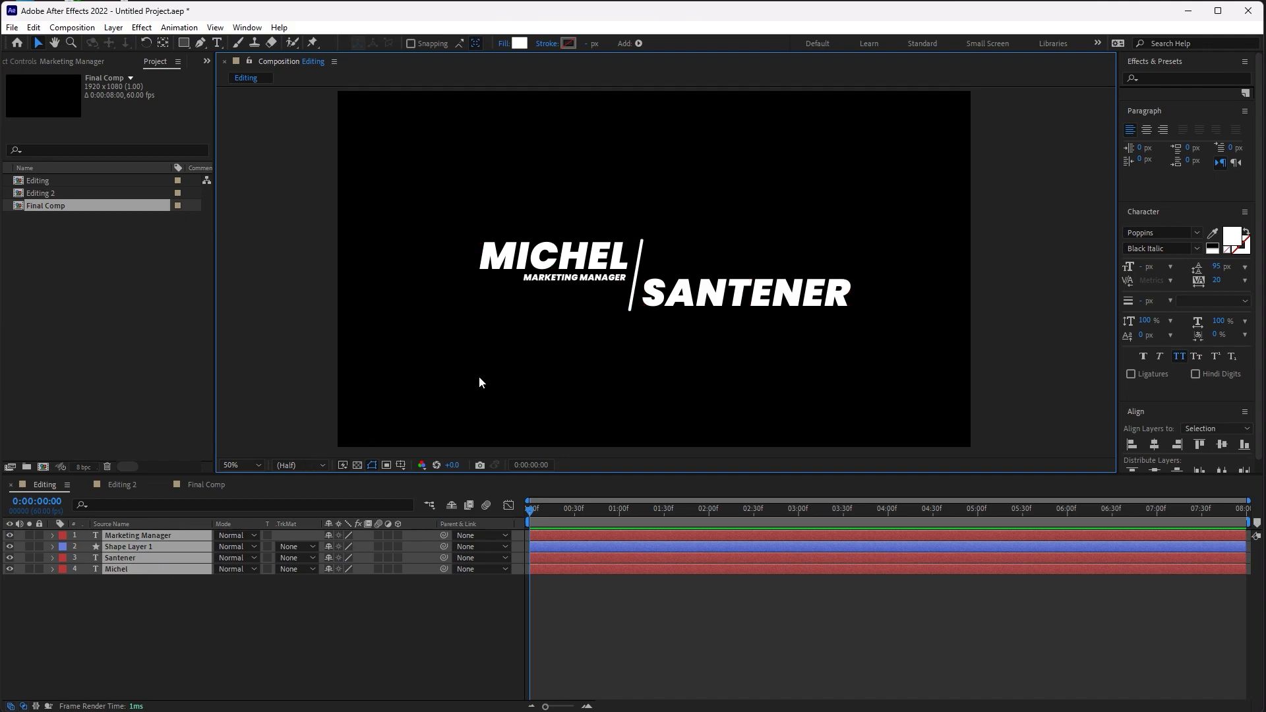
{"action": "left_click", "coordinate": [639, 256]}
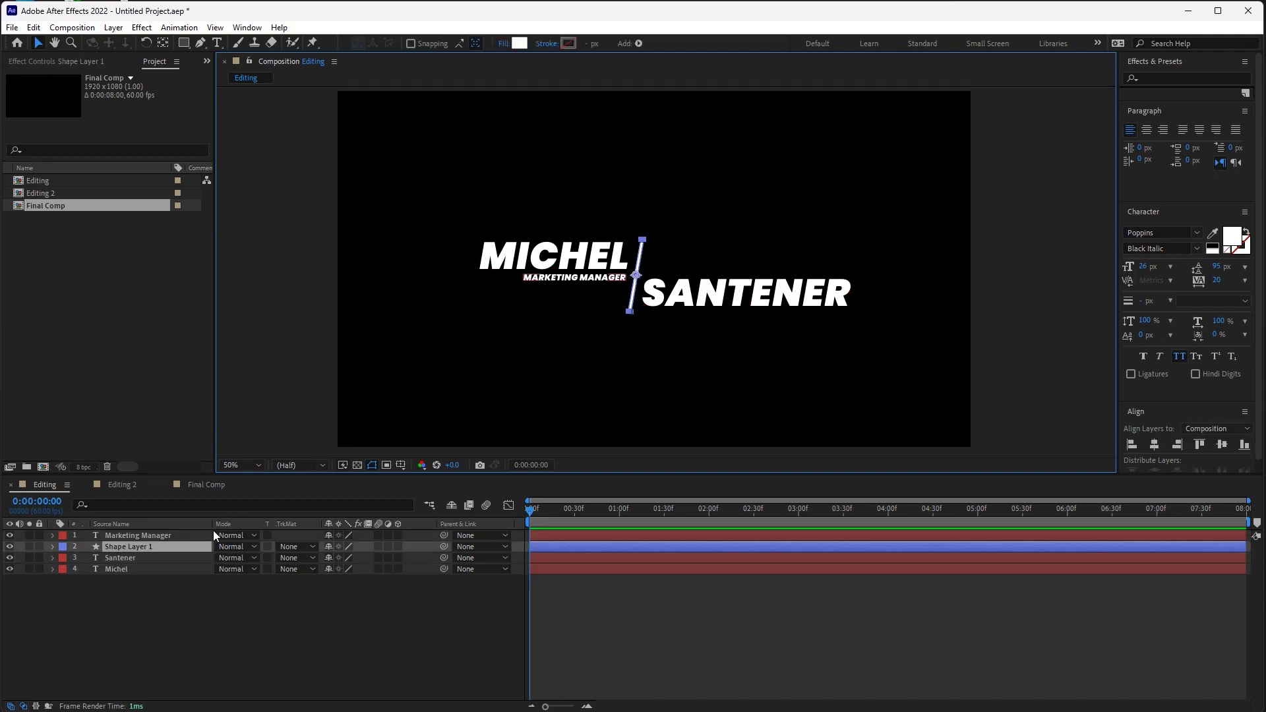
{"action": "key", "text": "s"}
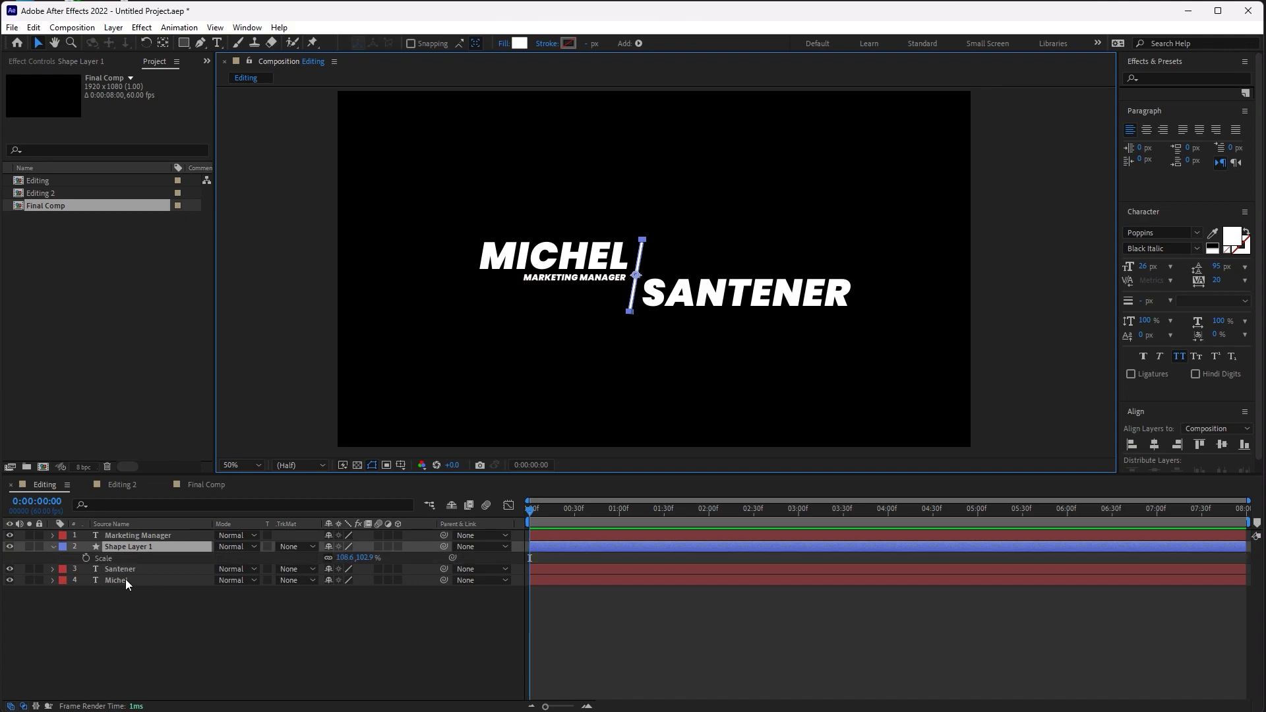
{"action": "left_click", "coordinate": [324, 557]}
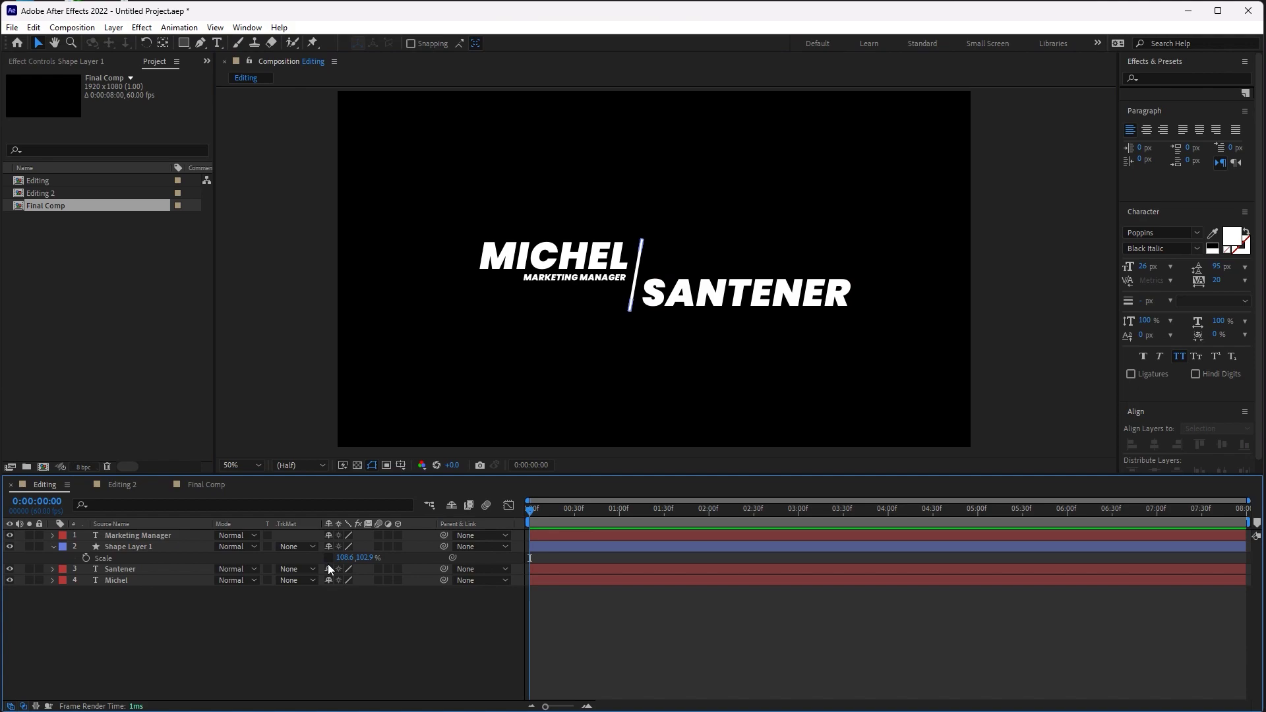
{"action": "left_click", "coordinate": [328, 558]}
{"action": "left_click_drag", "start_coordinate": [364, 558], "coordinate": [348, 558]}
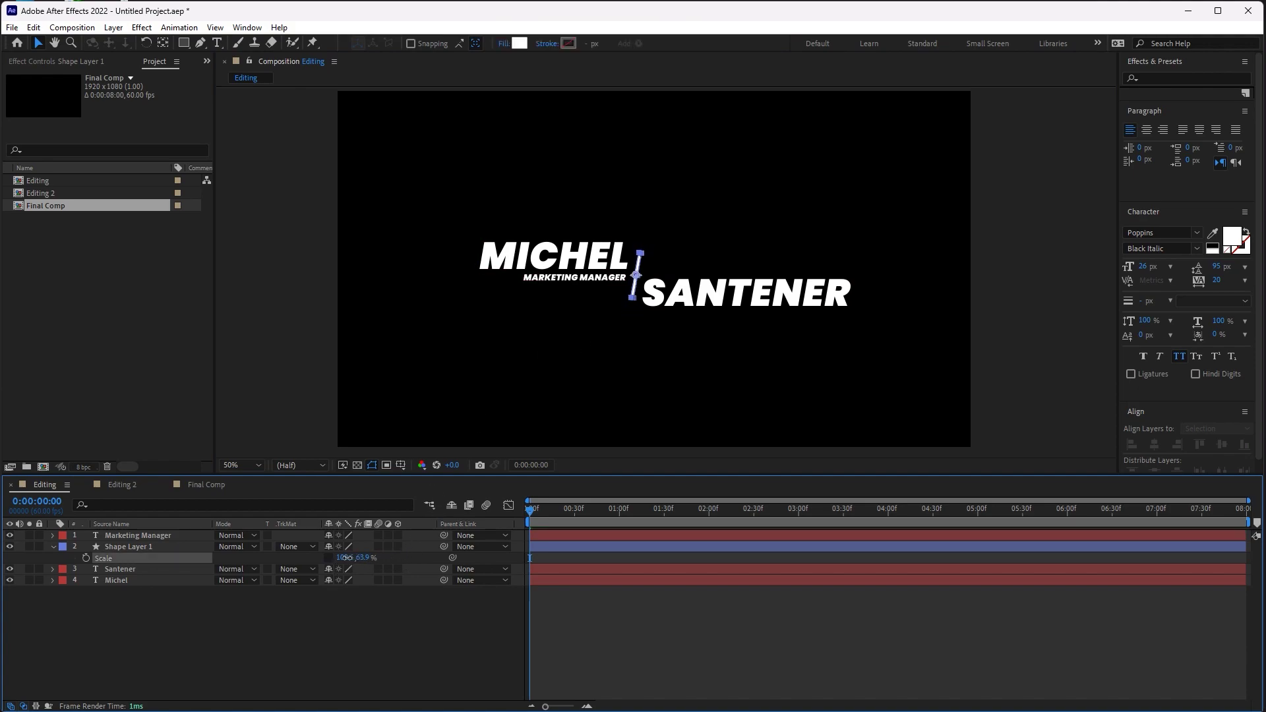
{"action": "key", "text": "ctrl+z"}
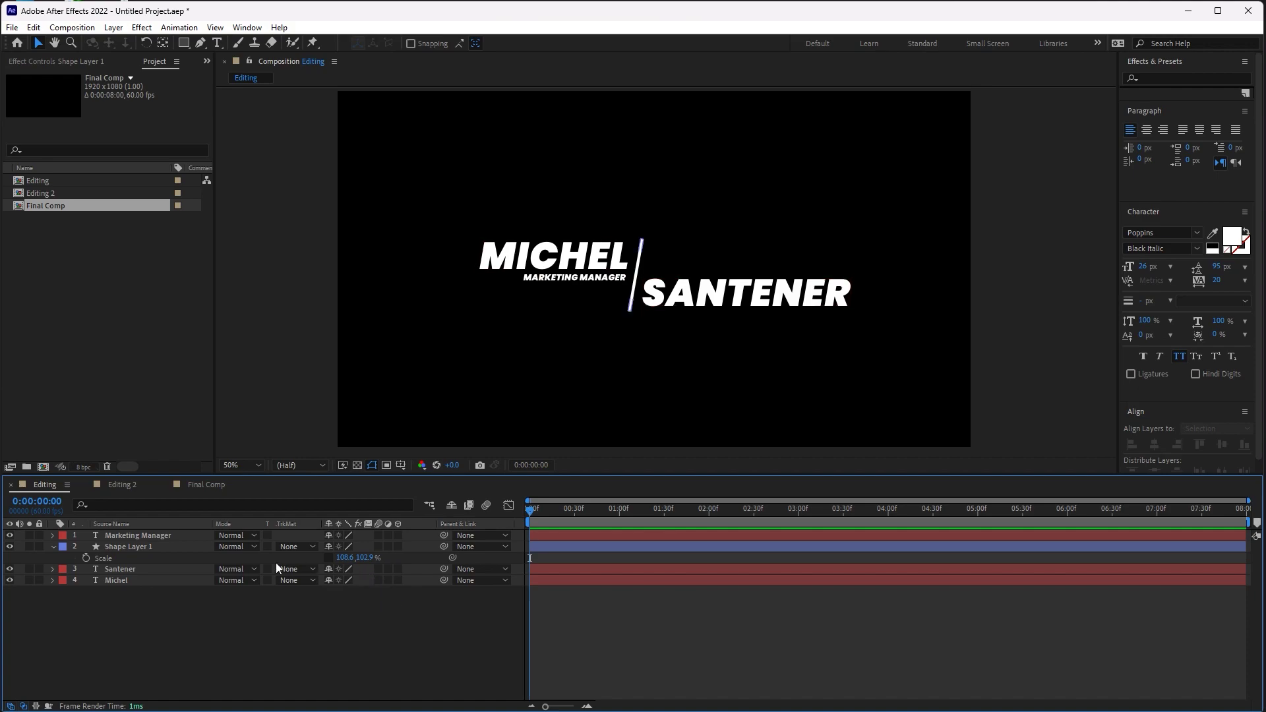
Keyframe the slash's height from 0% to full size and apply Easy Ease
{"action": "left_click_drag", "start_coordinate": [545, 511], "coordinate": [574, 513]}
{"action": "left_click", "coordinate": [86, 559]}
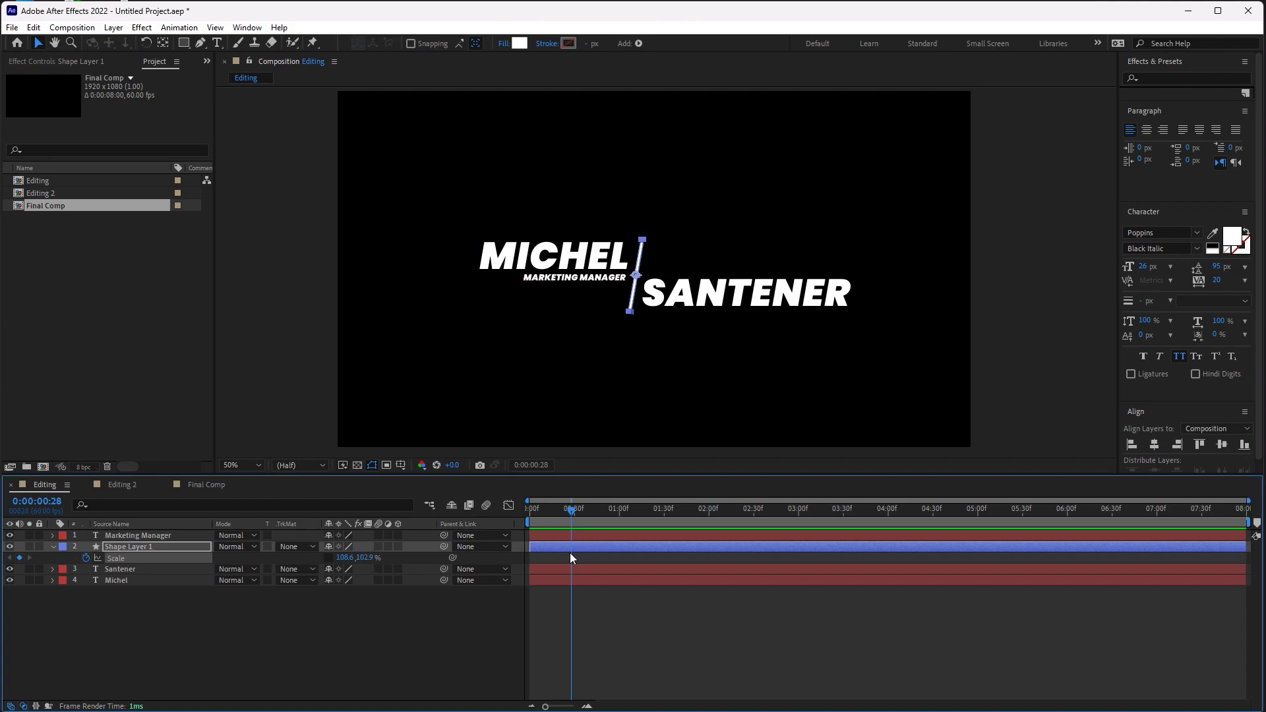
{"action": "left_click_drag", "start_coordinate": [571, 557], "coordinate": [618, 557]}
{"action": "left_click", "coordinate": [364, 557]}
{"action": "type", "text": "0"}
{"action": "key", "text": "Return"}
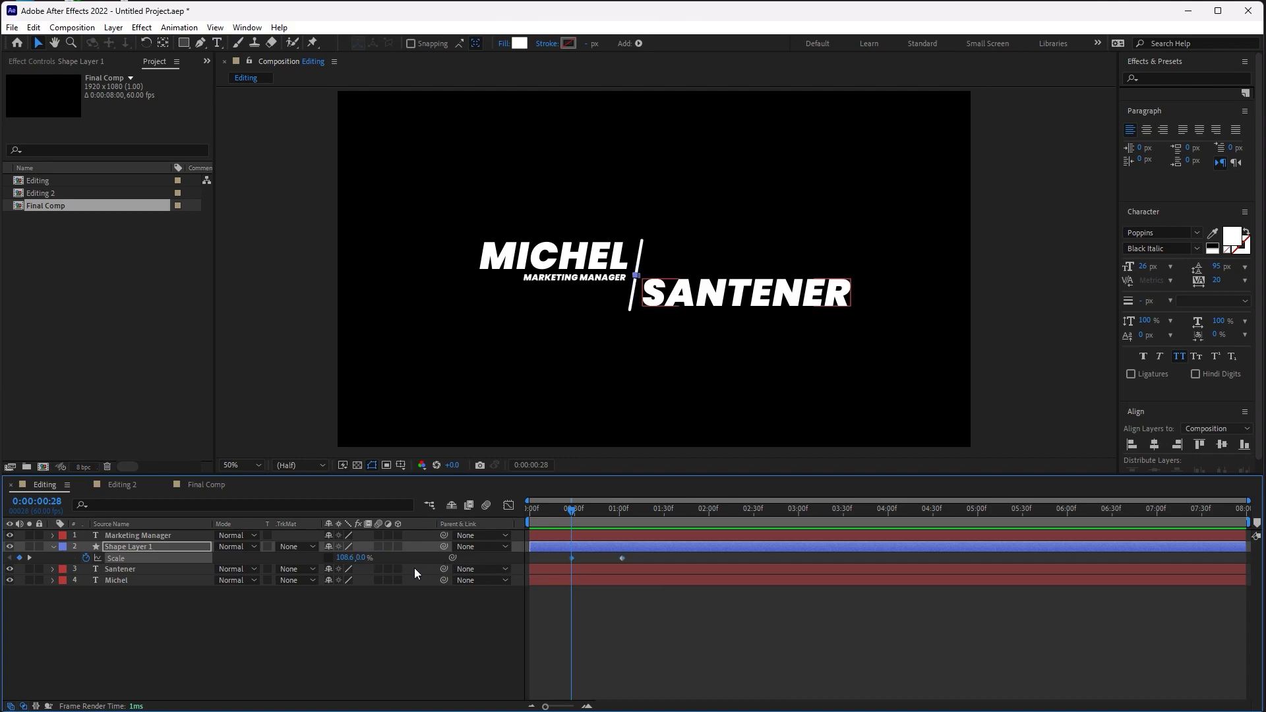
{"action": "left_click", "coordinate": [571, 558]}
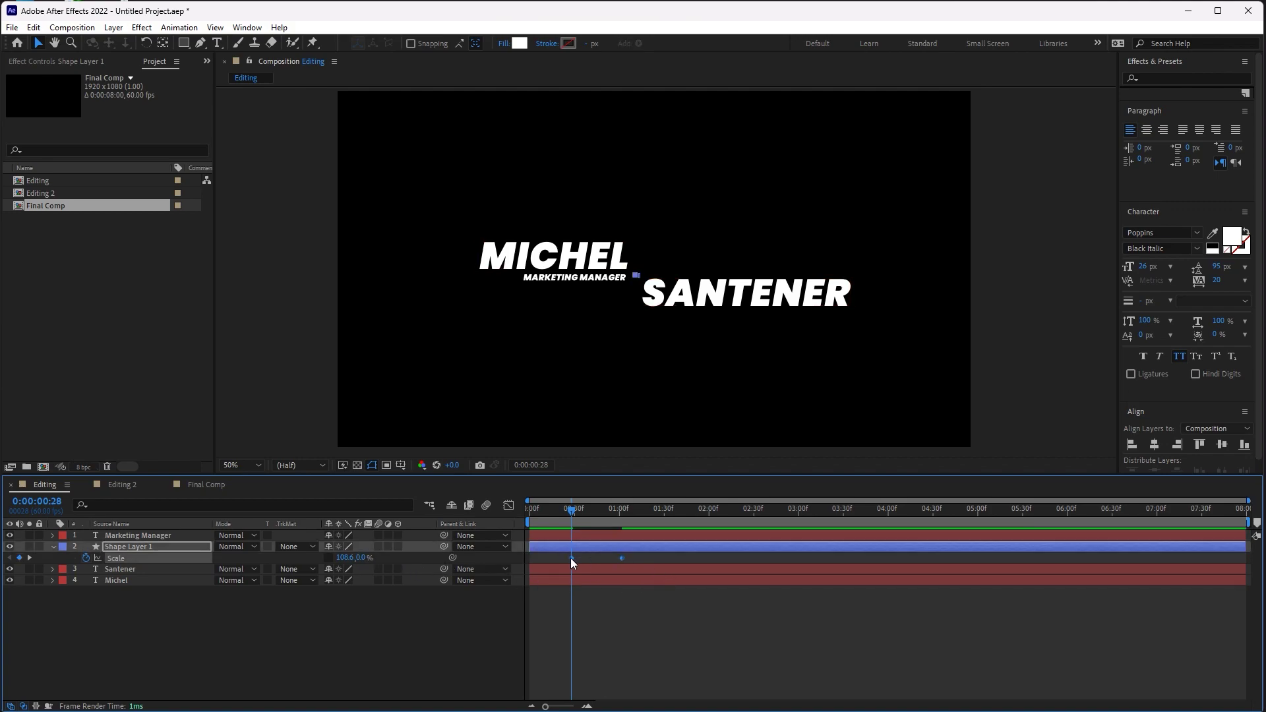
{"action": "right_click", "coordinate": [573, 559]}
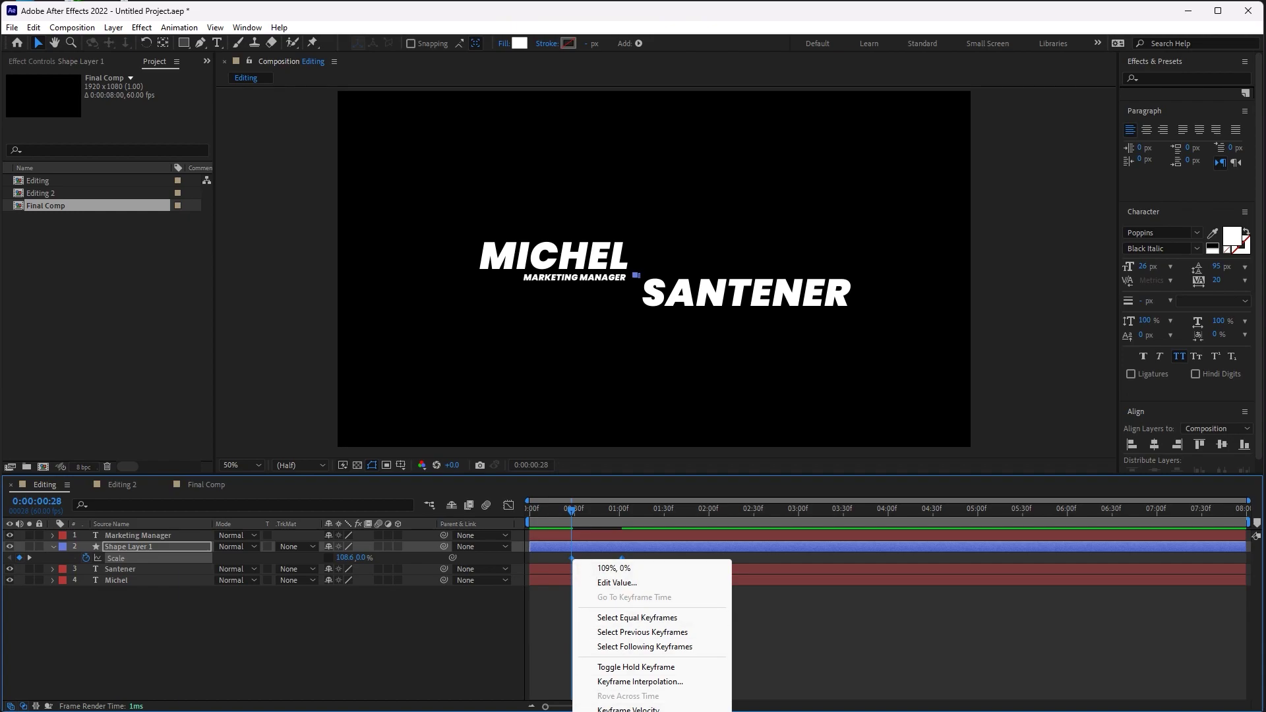
{"action": "mouse_move", "coordinate": [646, 710]}
{"action": "left_click", "coordinate": [778, 637]}
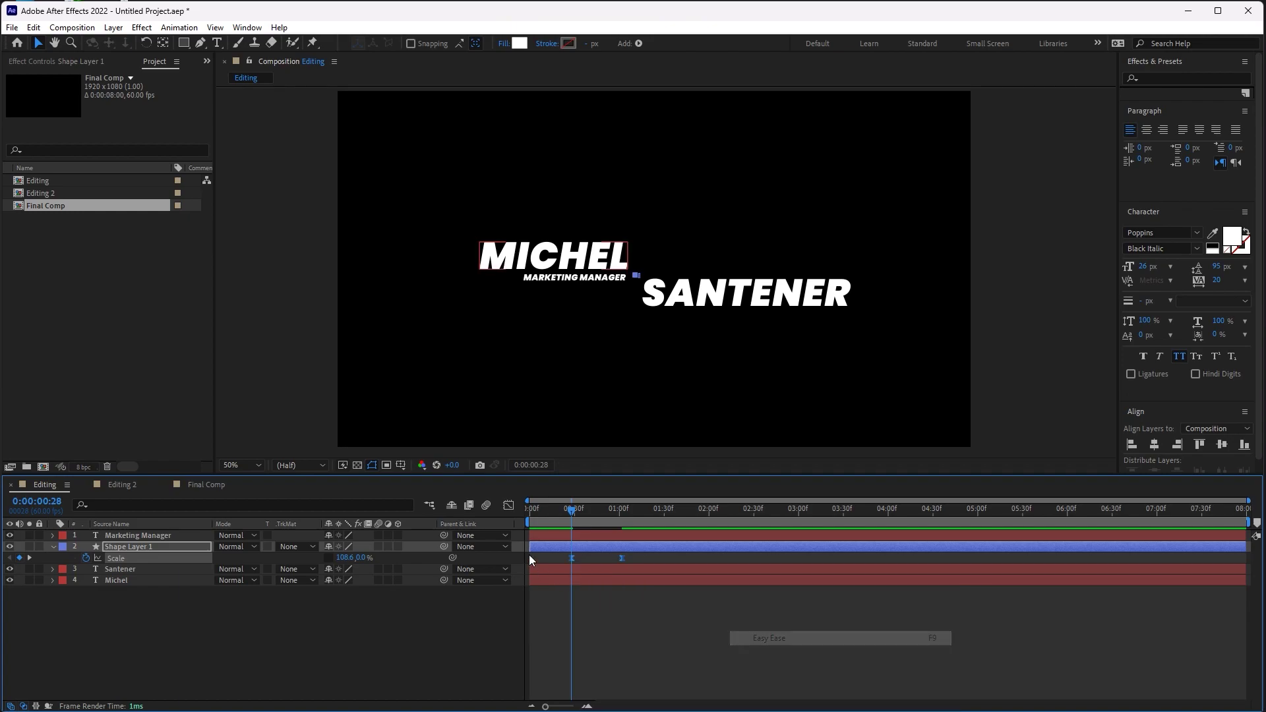
Increase the ease influence on the right Scale keyframe in the speed graph
{"action": "left_click", "coordinate": [509, 504]}
{"action": "left_click_drag", "start_coordinate": [643, 652], "coordinate": [616, 676]}
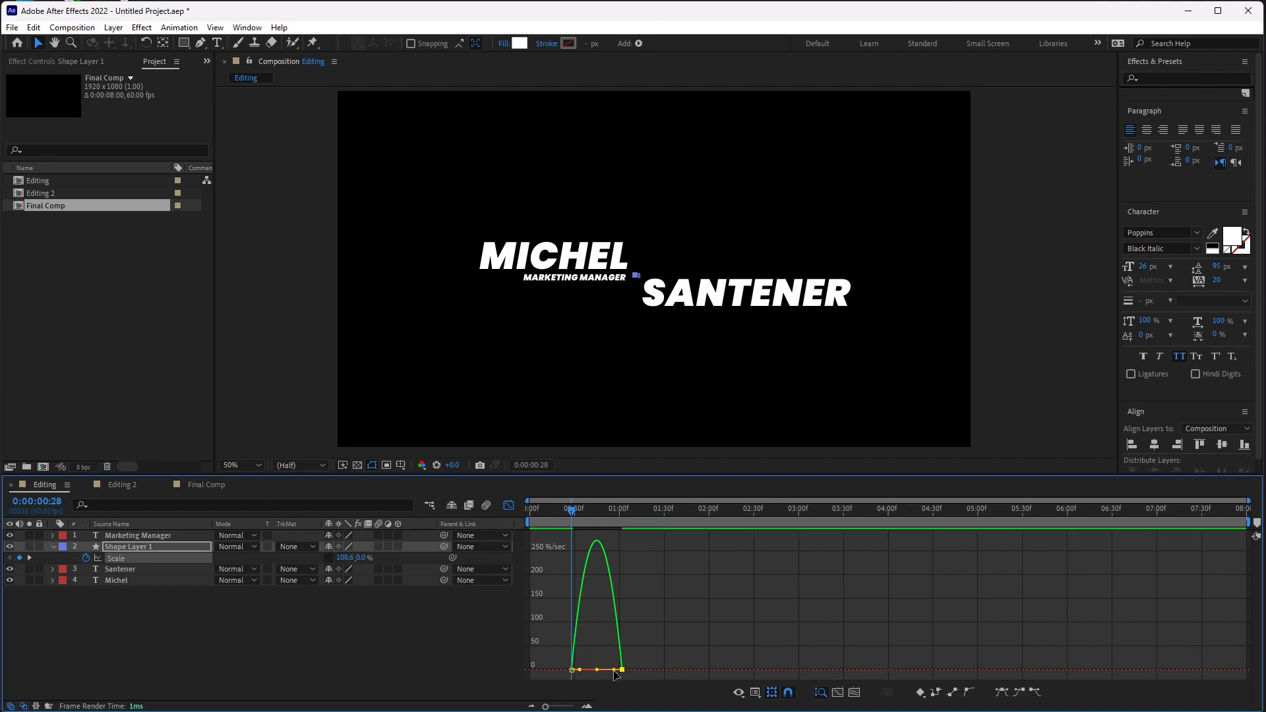
{"action": "left_click_drag", "start_coordinate": [614, 670], "coordinate": [569, 670]}
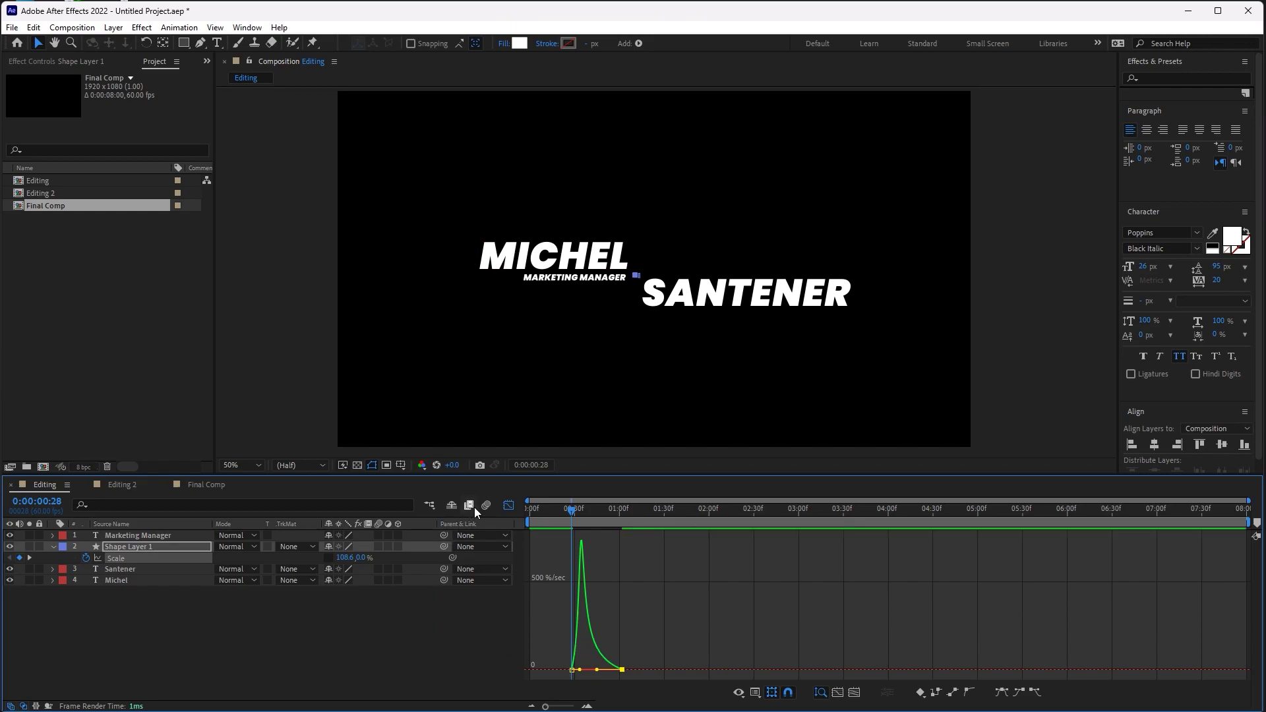
{"action": "left_click", "coordinate": [508, 505]}
Preview the slash growth from 00:06 to 01:32, then hide the Scale property
{"action": "left_click_drag", "start_coordinate": [565, 513], "coordinate": [538, 513]}
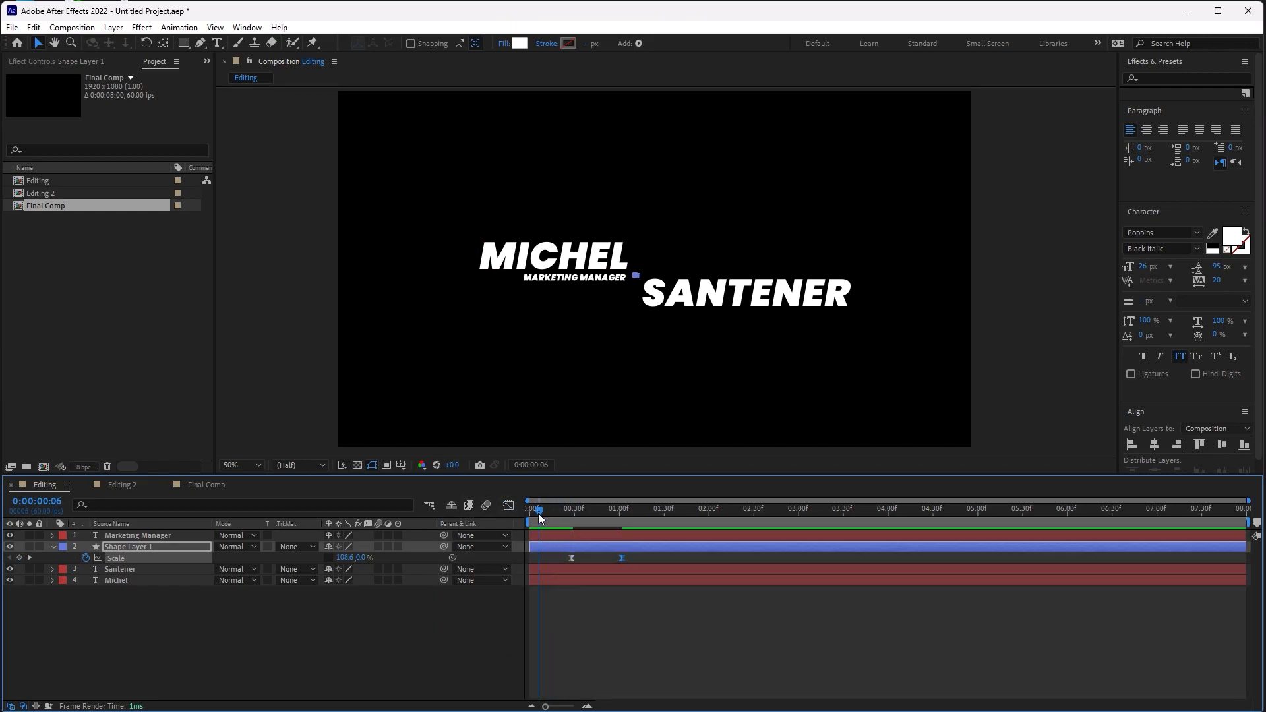
{"action": "key", "text": "space"}
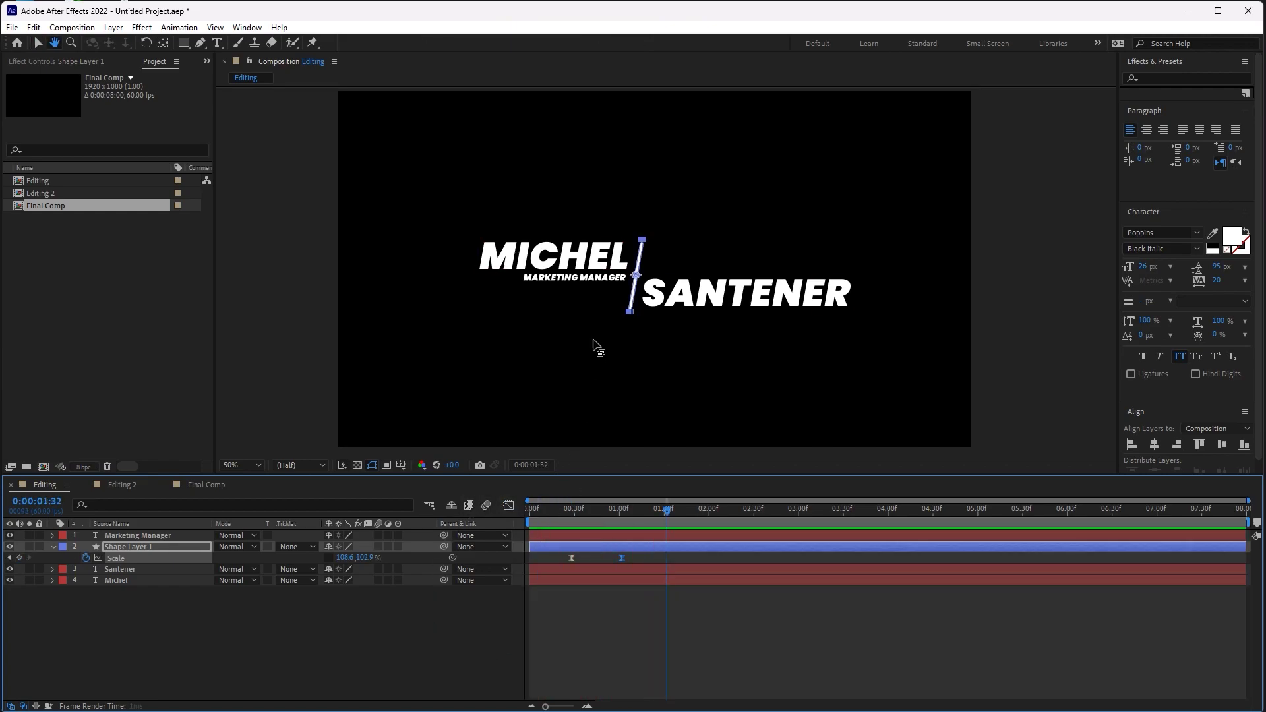
{"action": "key", "text": "space"}
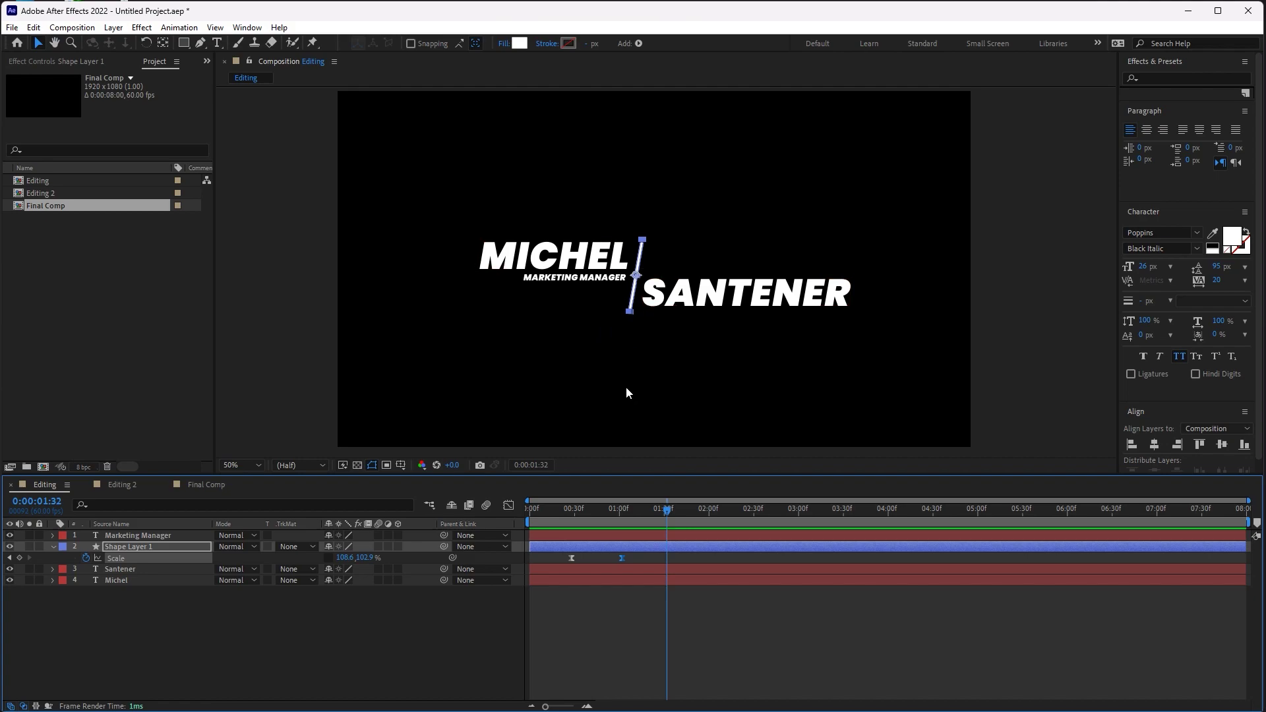
{"action": "left_click", "coordinate": [622, 386]}
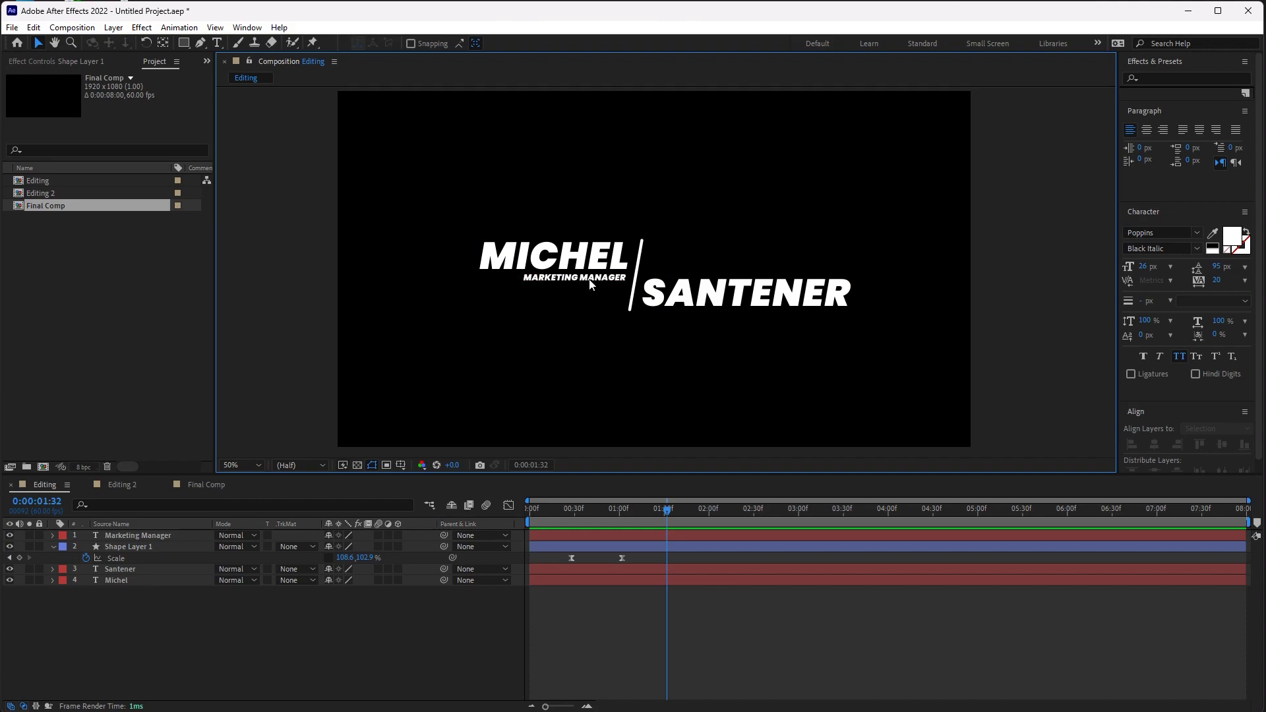
{"action": "left_click", "coordinate": [120, 546]}
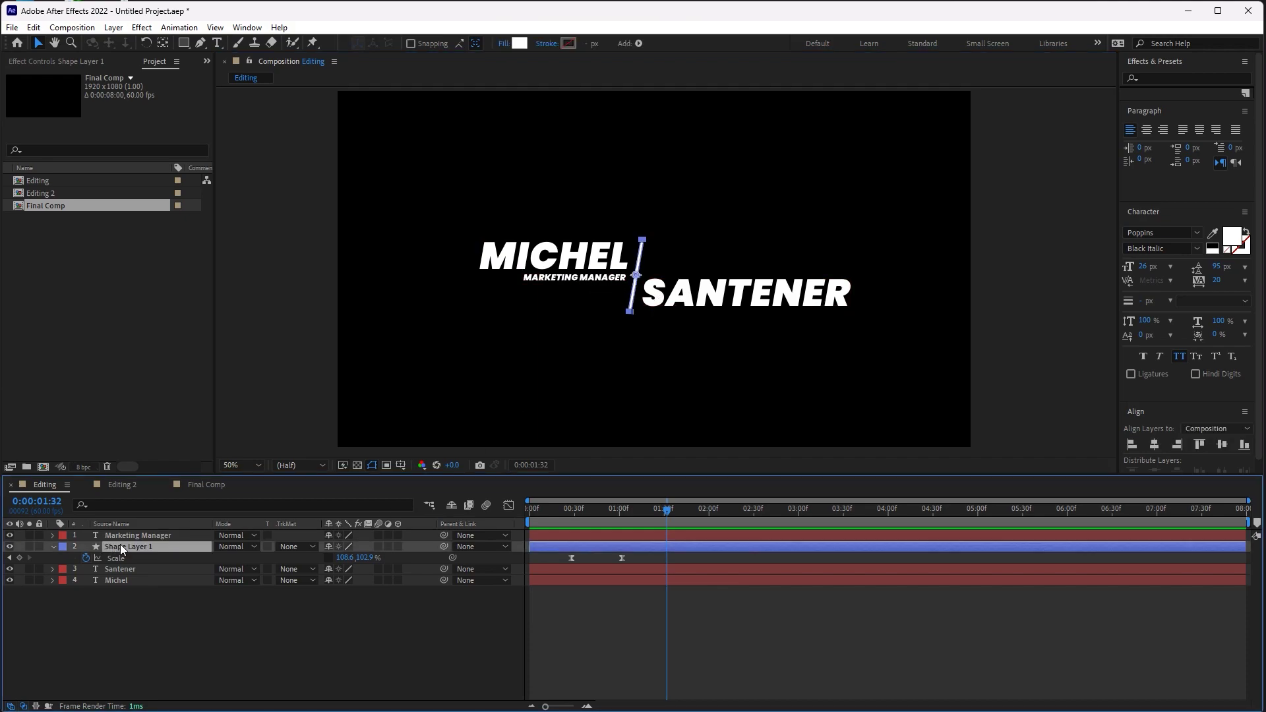
{"action": "key", "text": "s"}
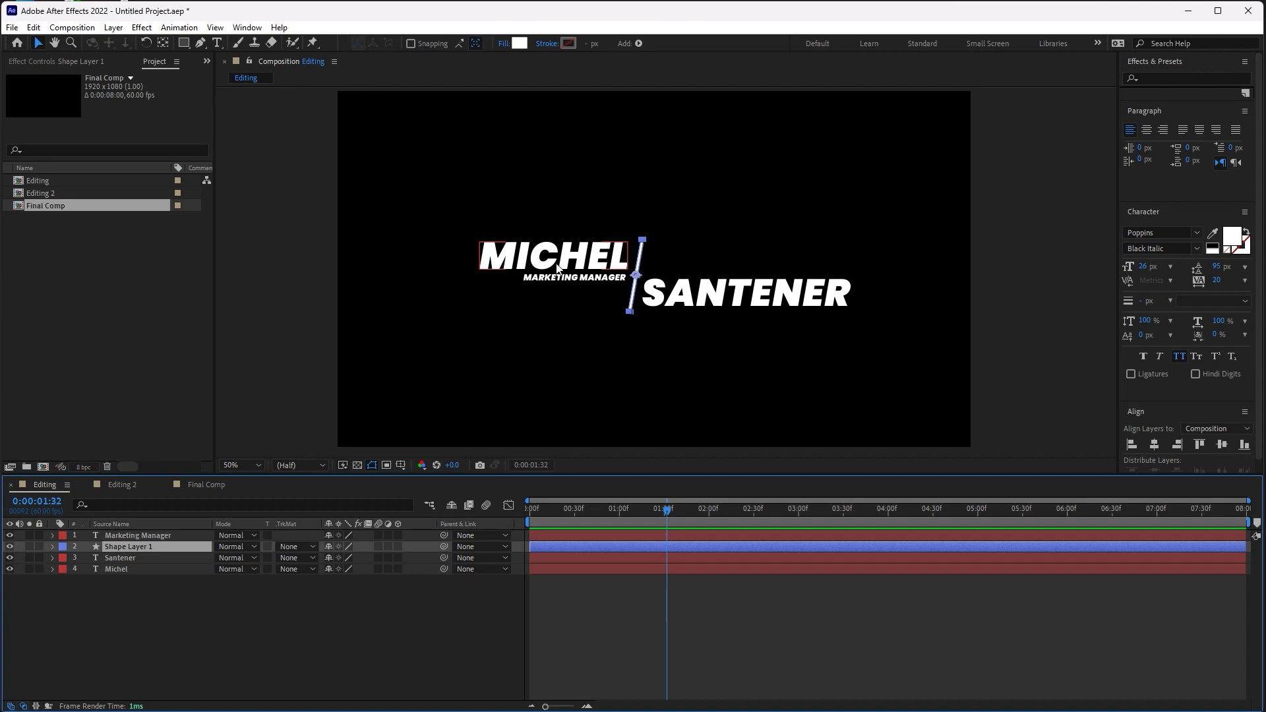
Keyframe MICHEL's Position so it starts at X 1142 at 01:08 and slides left to 655
{"action": "left_click", "coordinate": [520, 348]}
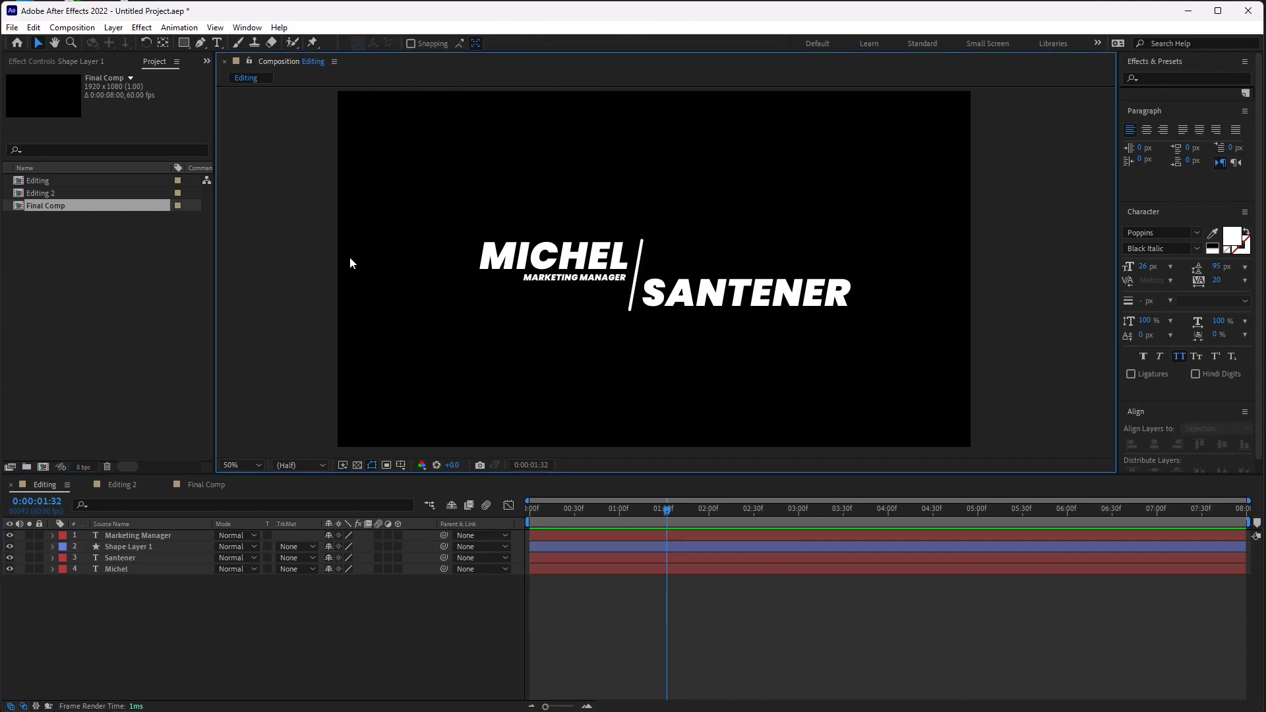
{"action": "left_click", "coordinate": [506, 262]}
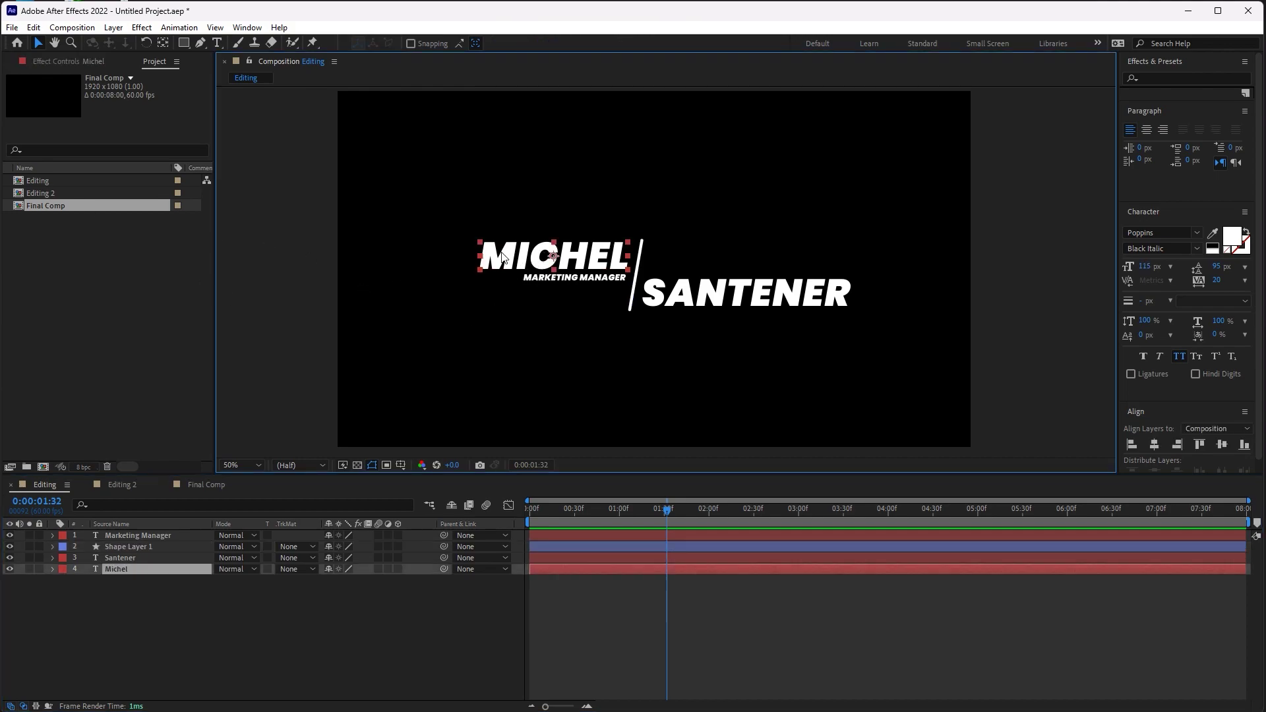
{"action": "key", "text": "p"}
{"action": "mouse_move", "coordinate": [667, 509]}
{"action": "left_mouse_down"}
{"action": "mouse_move", "coordinate": [620, 512]}
{"action": "mouse_move", "coordinate": [632, 508]}
{"action": "left_mouse_up"}
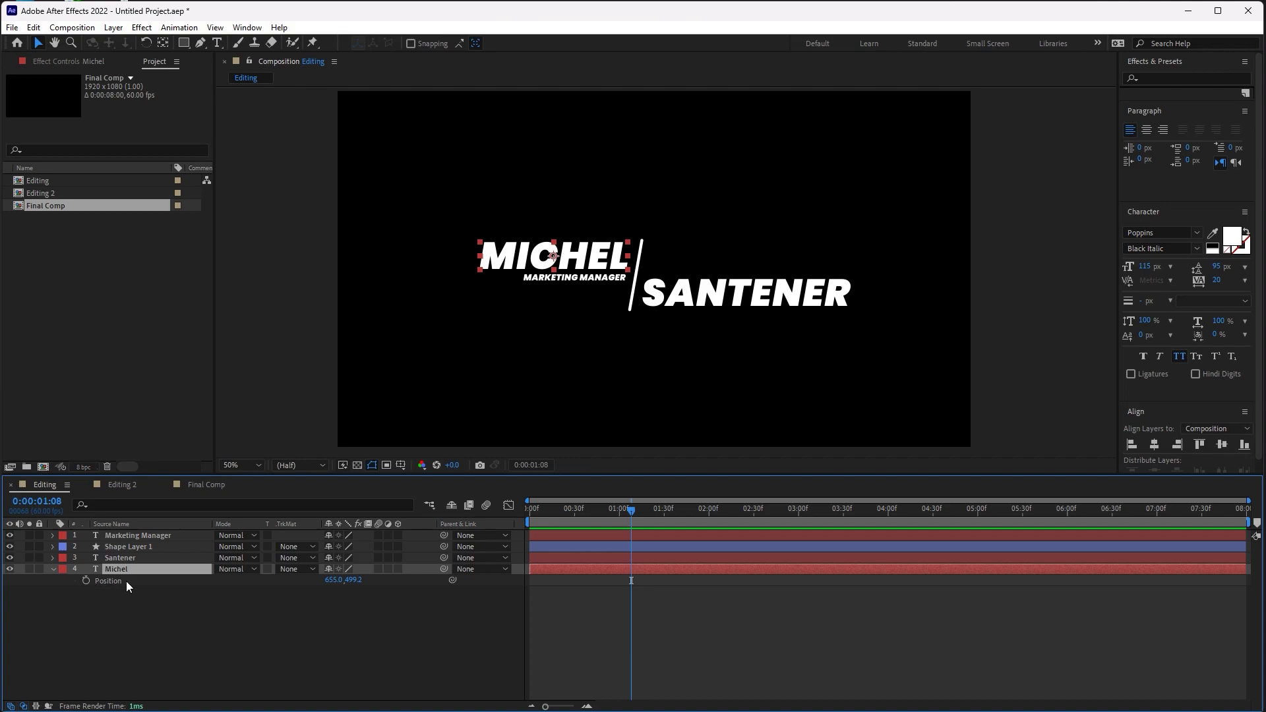
{"action": "left_click", "coordinate": [86, 580]}
{"action": "left_click_drag", "start_coordinate": [631, 581], "coordinate": [672, 580]}
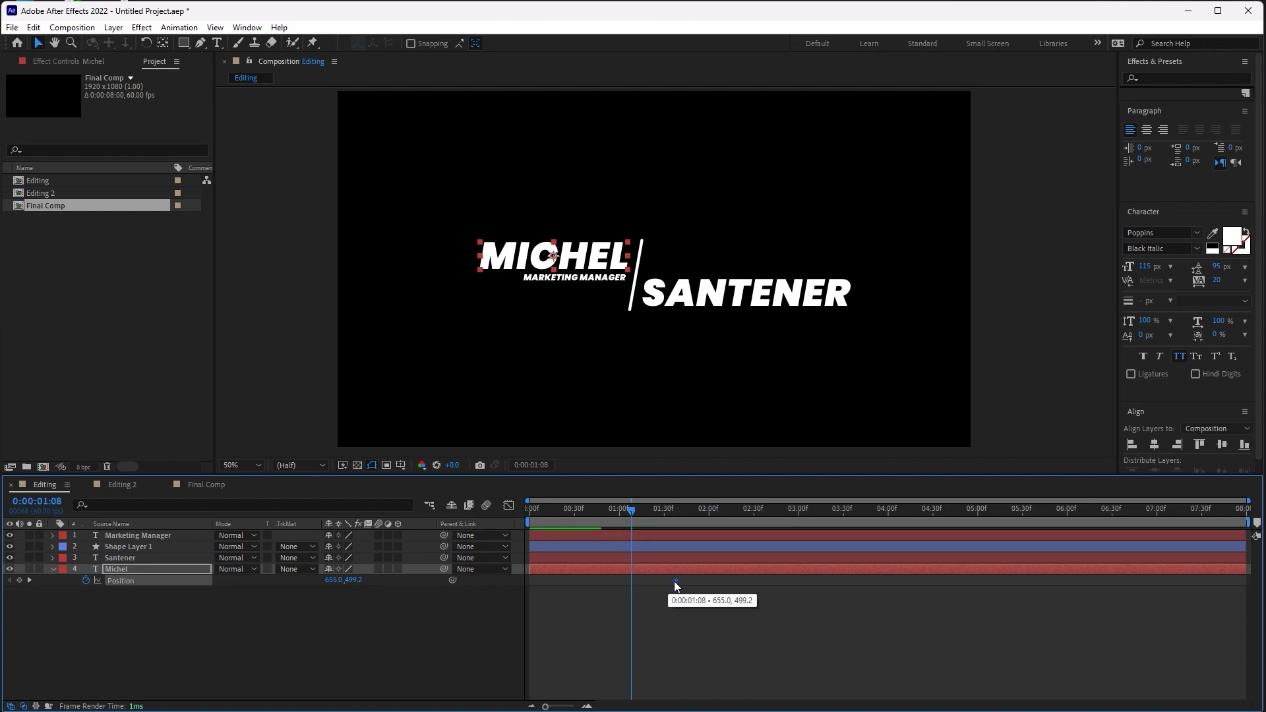
{"action": "left_click_drag", "start_coordinate": [673, 581], "coordinate": [680, 580]}
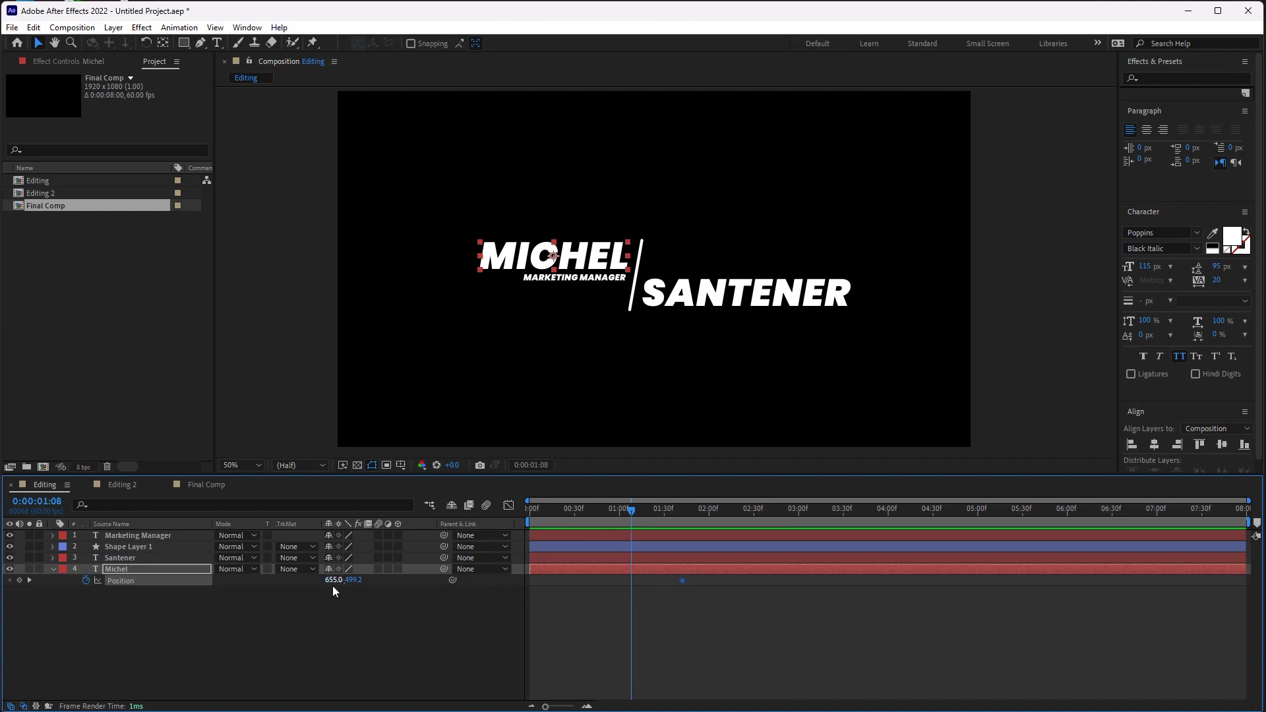
{"action": "left_click_drag", "start_coordinate": [332, 582], "coordinate": [654, 582]}
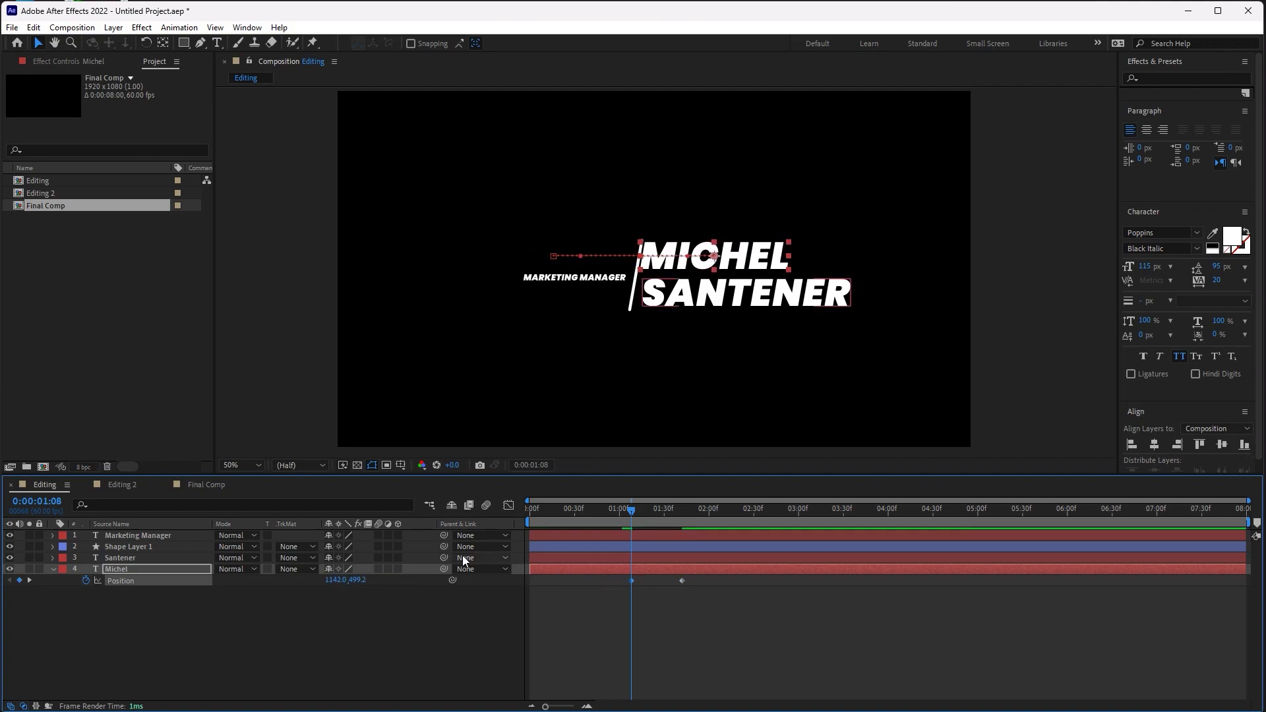
{"action": "left_click", "coordinate": [399, 603]}
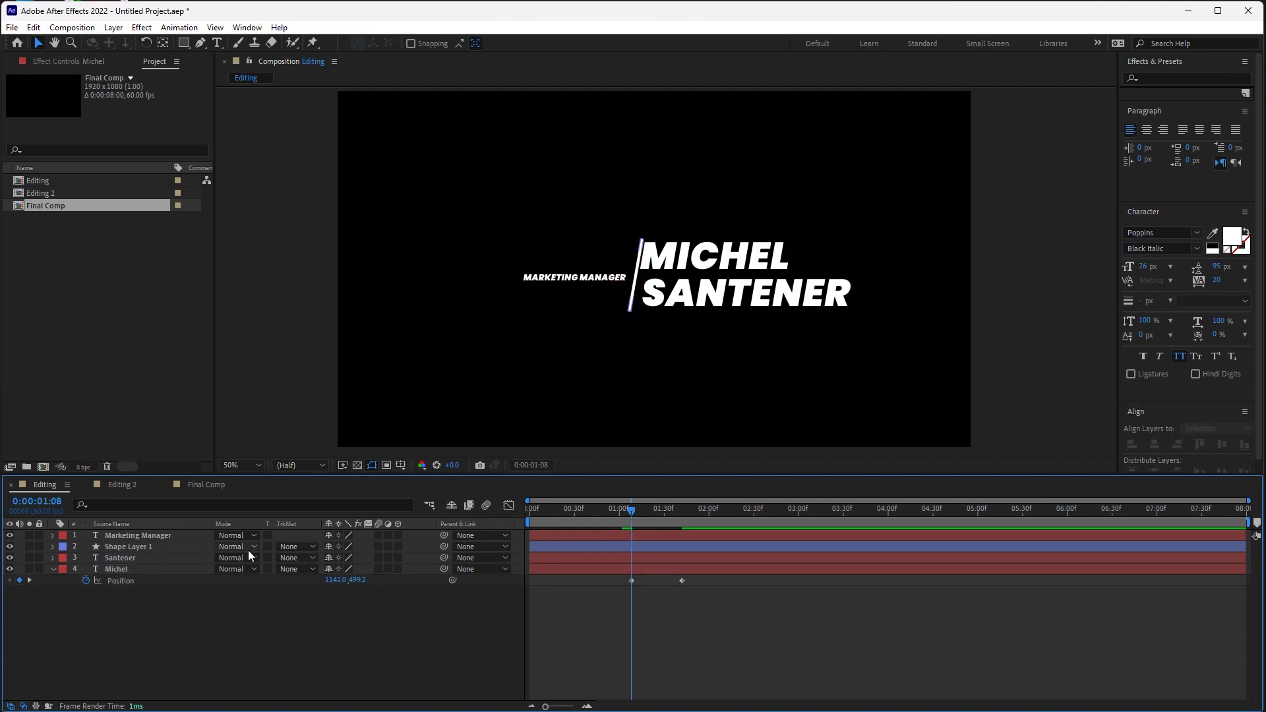
Keyframe SANTENER's Position so it starts near X 566 and slides right to 1240.4
{"action": "left_click", "coordinate": [139, 554]}
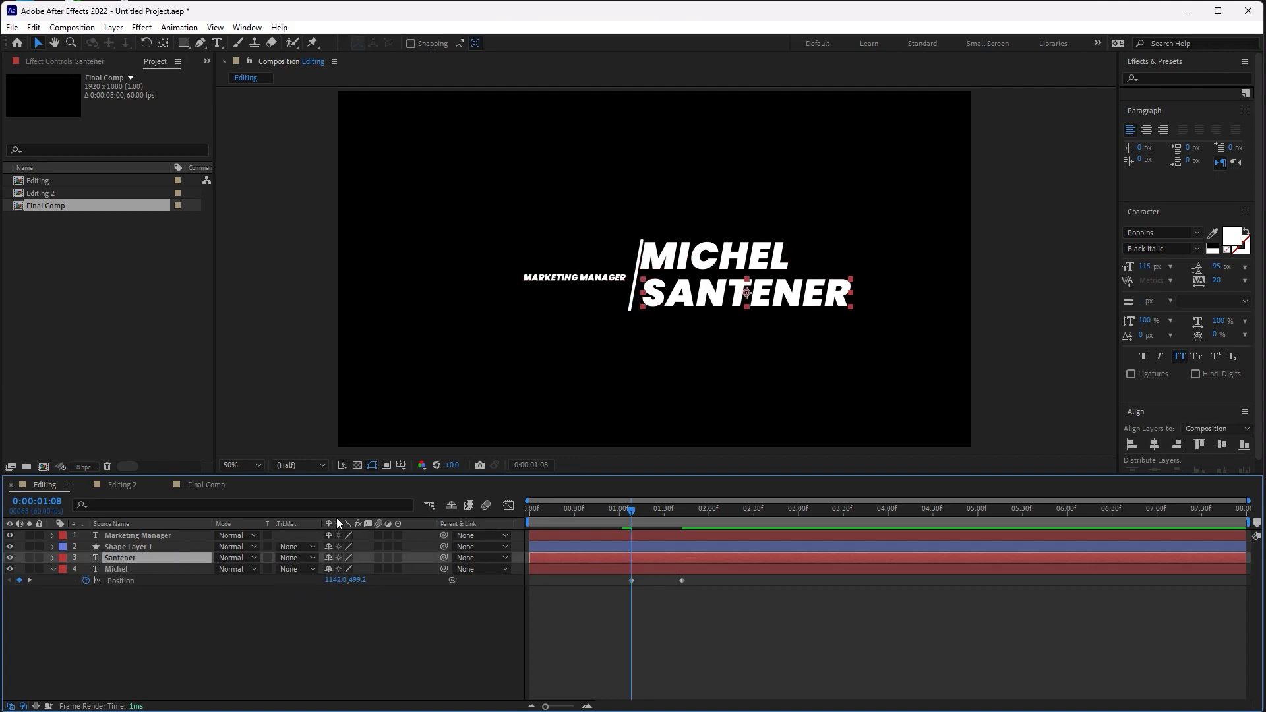
{"action": "key", "text": "p"}
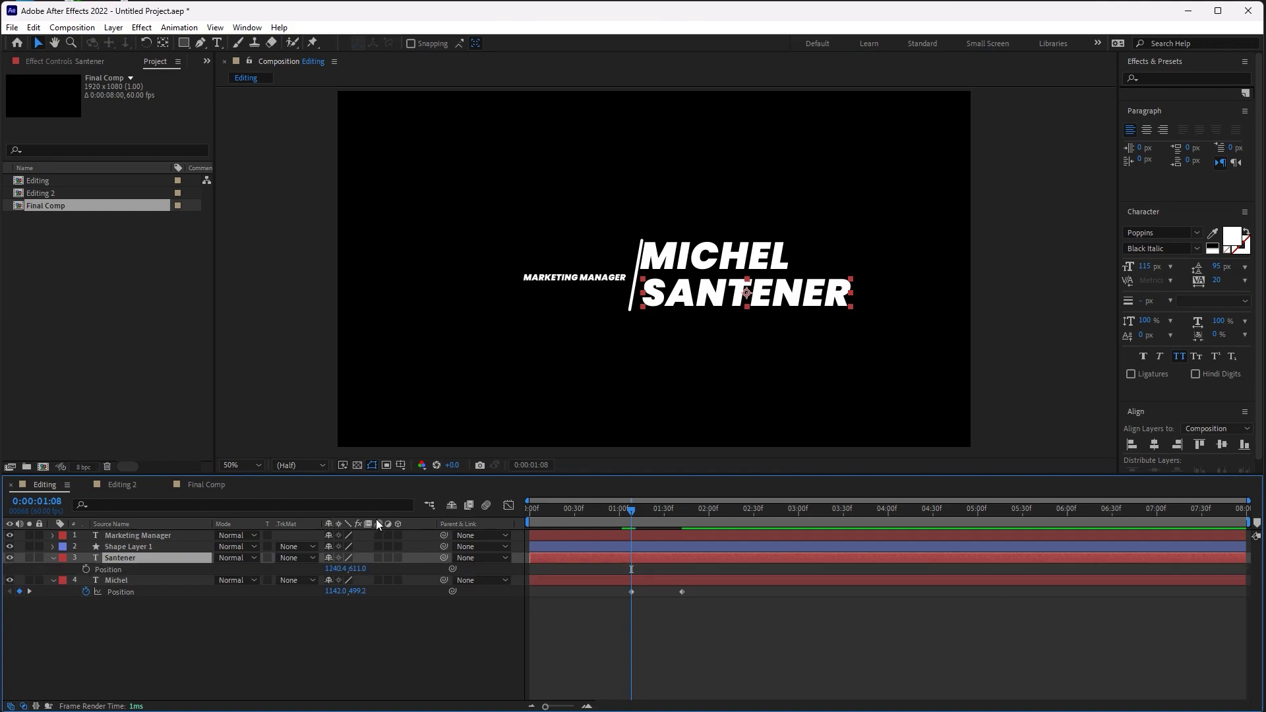
{"action": "left_click", "coordinate": [85, 568]}
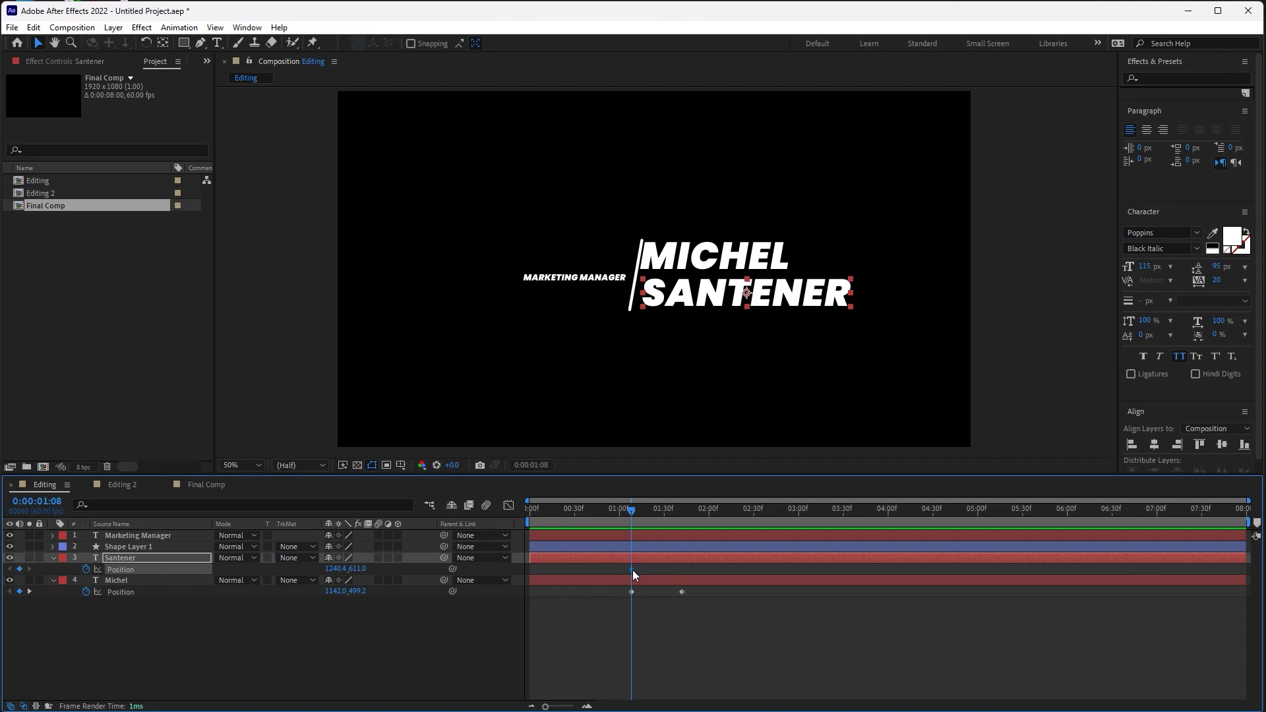
{"action": "left_click_drag", "start_coordinate": [632, 569], "coordinate": [683, 570]}
{"action": "left_click_drag", "start_coordinate": [340, 572], "coordinate": [41, 558]}
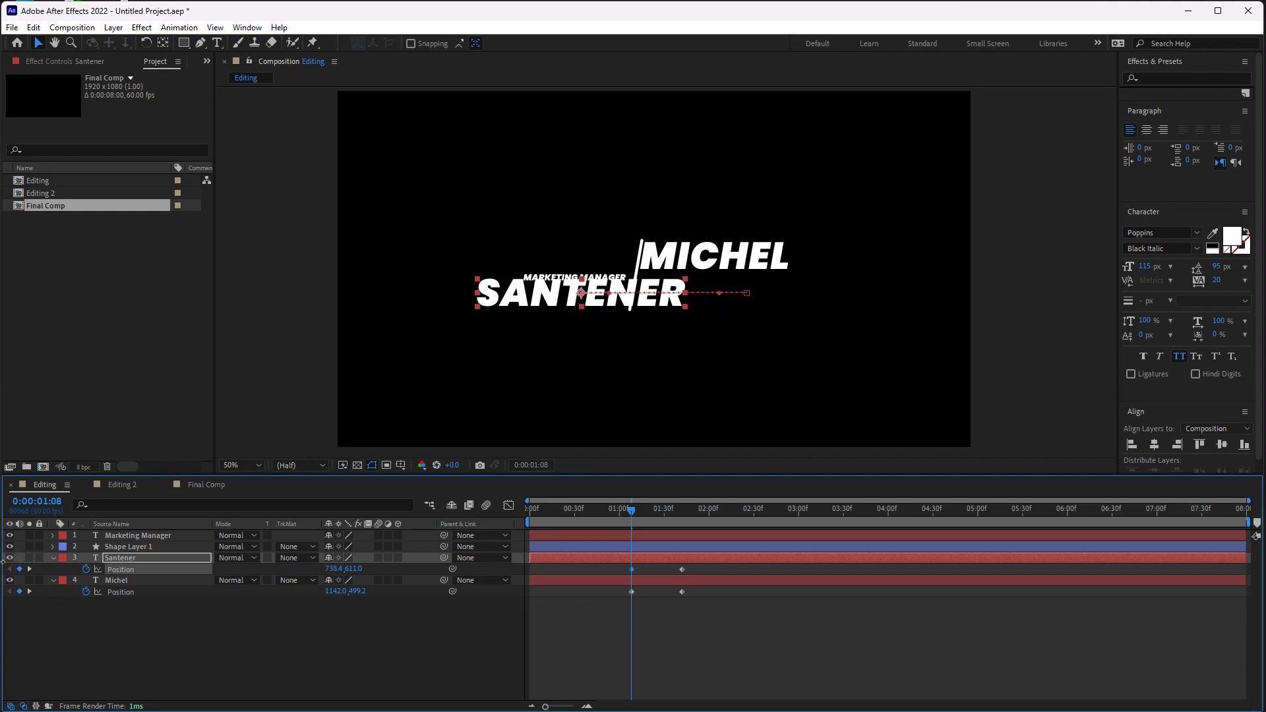
{"action": "left_click_drag", "start_coordinate": [329, 569], "coordinate": [205, 568]}
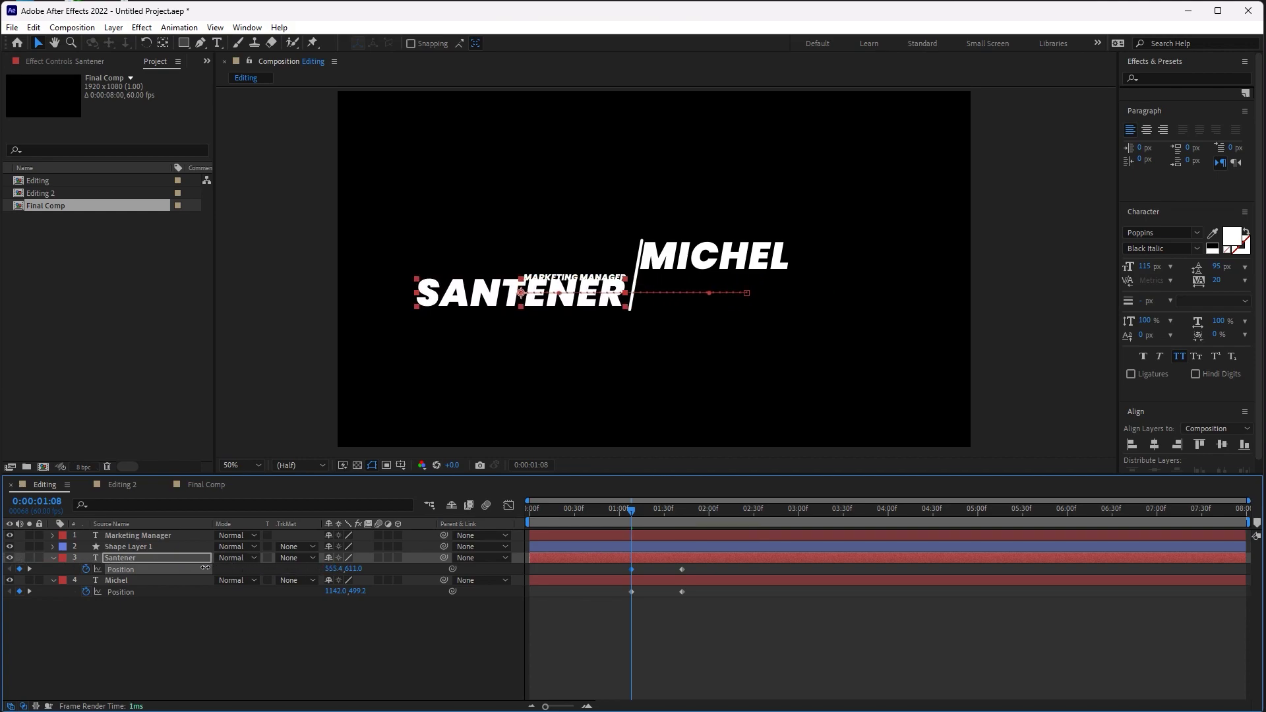
{"action": "left_click_drag", "start_coordinate": [328, 569], "coordinate": [336, 572]}
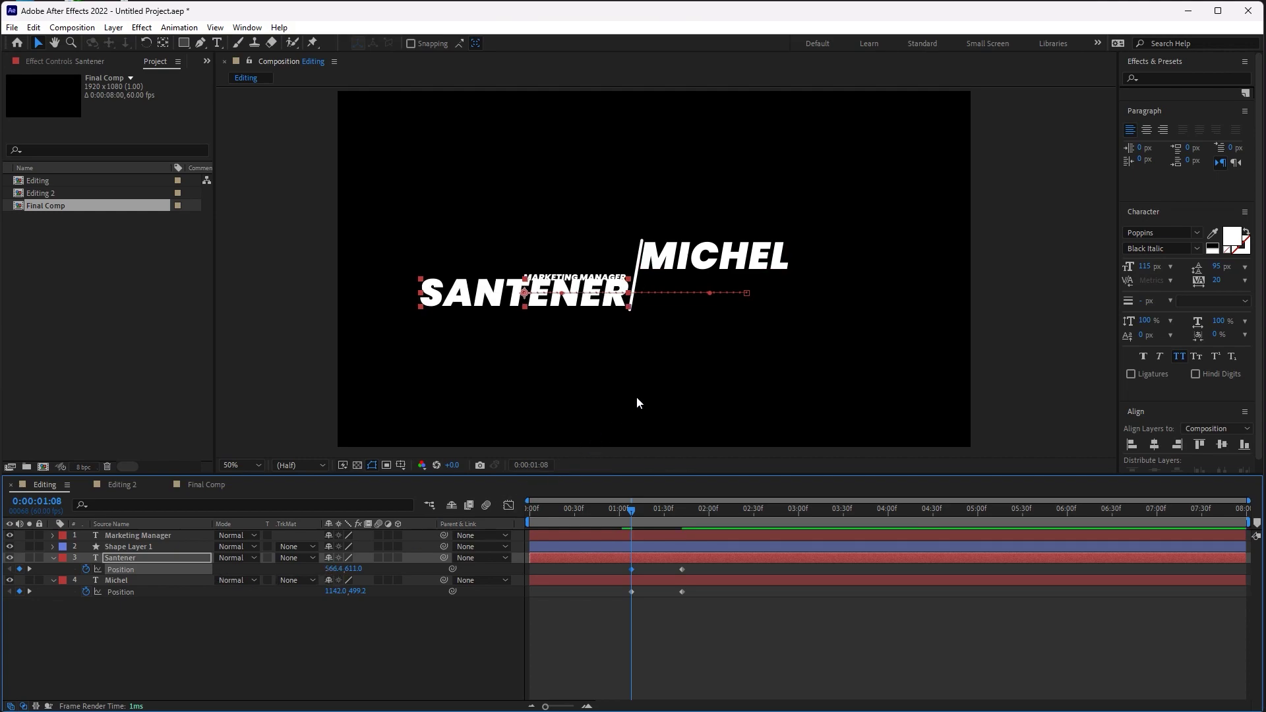
Scrub between 01:05 and 01:47 to check both names sliding into place
{"action": "left_click_drag", "start_coordinate": [632, 512], "coordinate": [691, 512]}
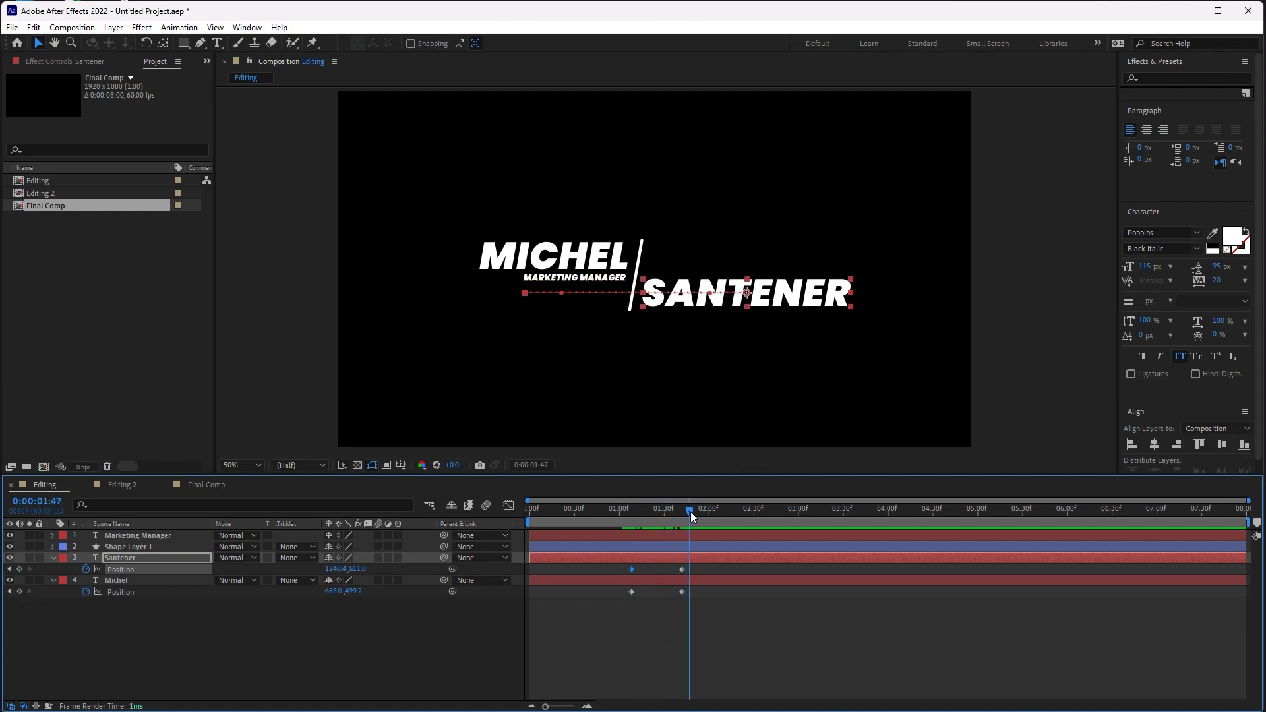
{"action": "left_click", "coordinate": [481, 367]}
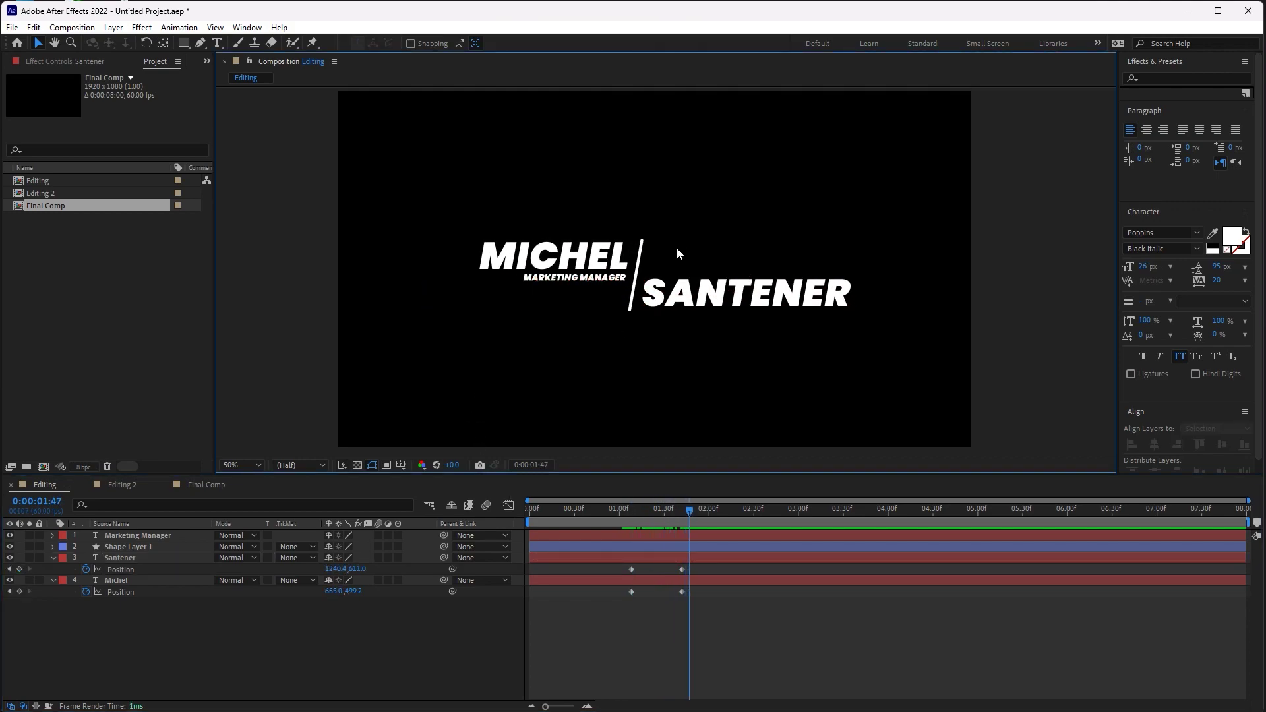
{"action": "left_click_drag", "start_coordinate": [654, 520], "coordinate": [627, 520]}
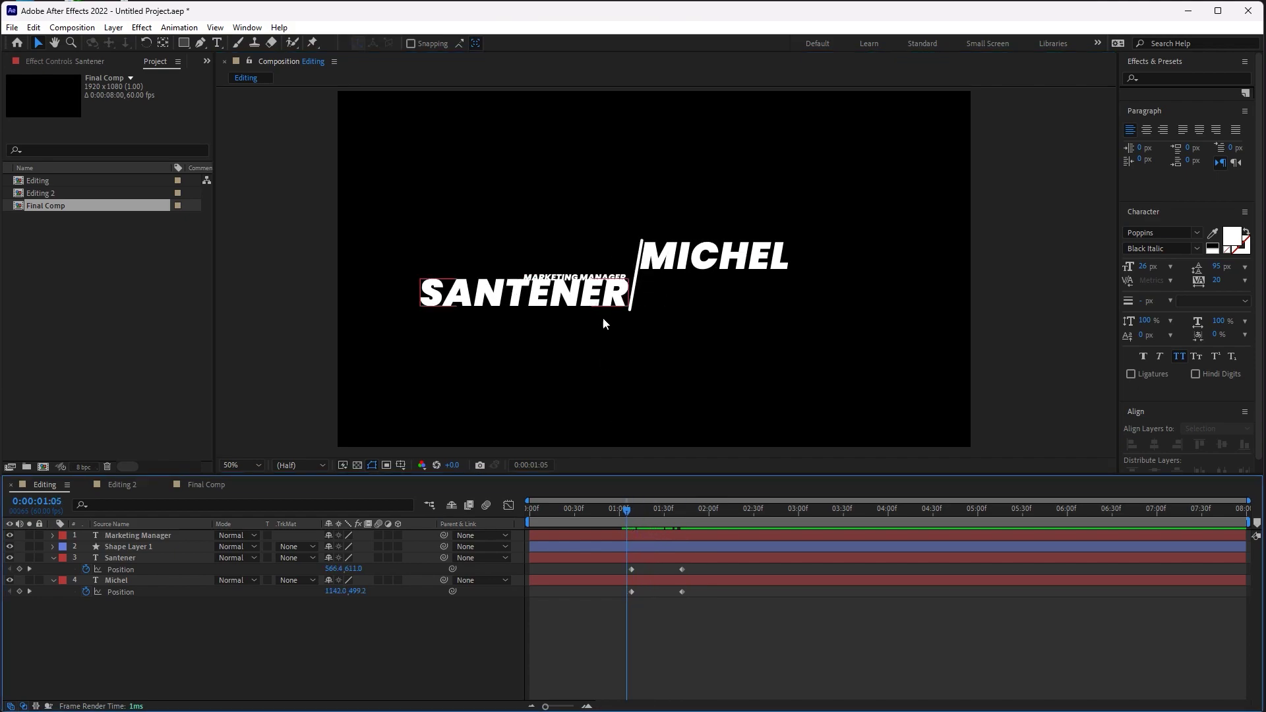
{"action": "left_click_drag", "start_coordinate": [624, 509], "coordinate": [680, 510]}
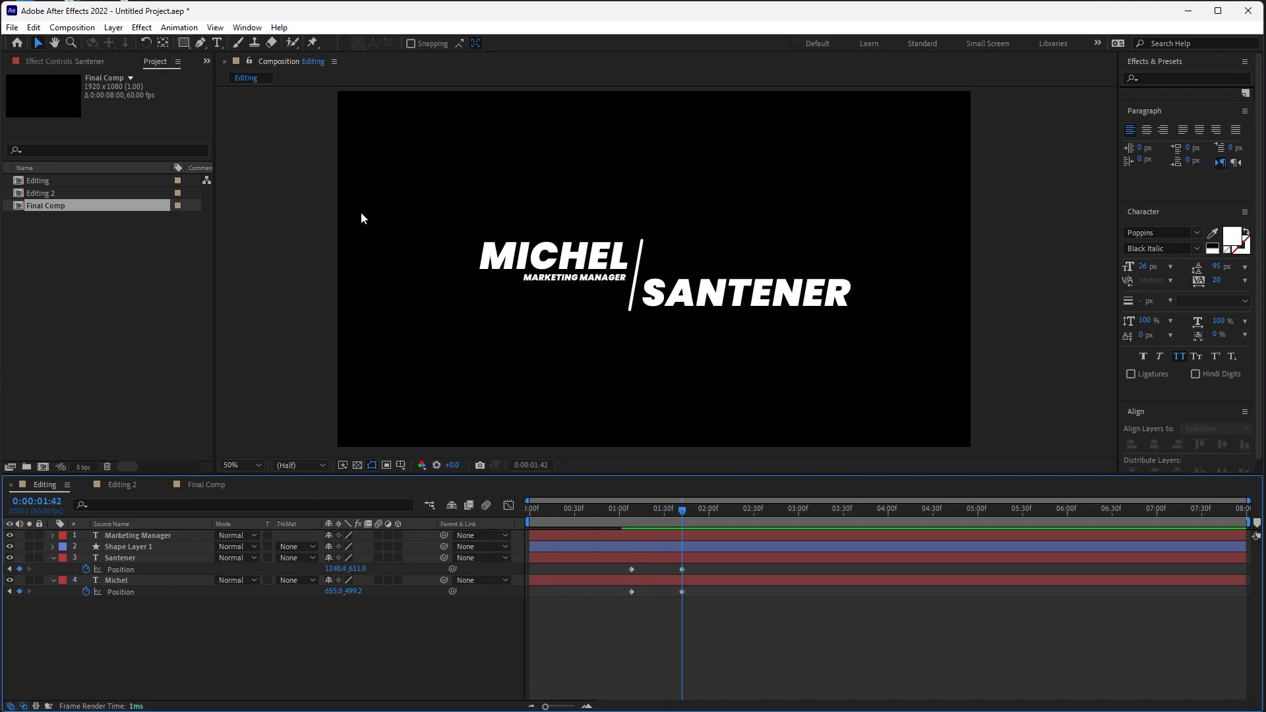
{"action": "left_click", "coordinate": [452, 345]}
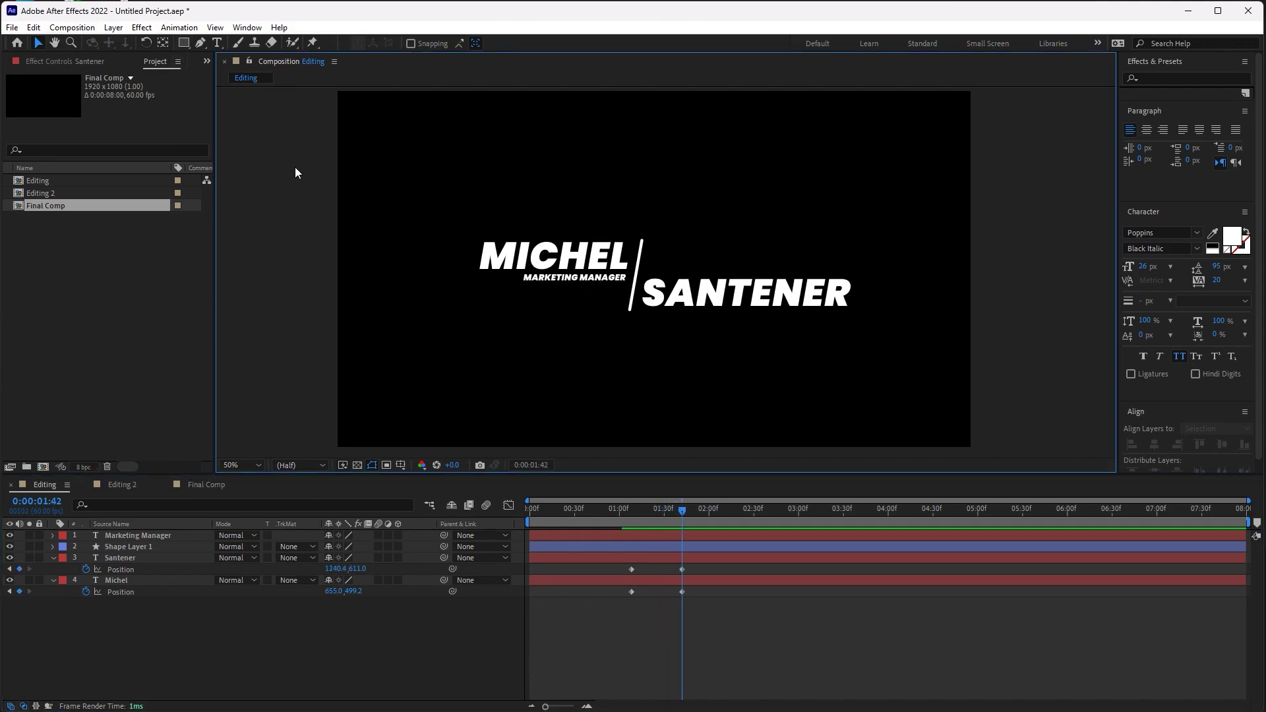
Draw Shape Layer 2 over MICHEL, place it above Michel, and set Michel's Track Matte to Alpha Matte
{"action": "left_click", "coordinate": [181, 43]}
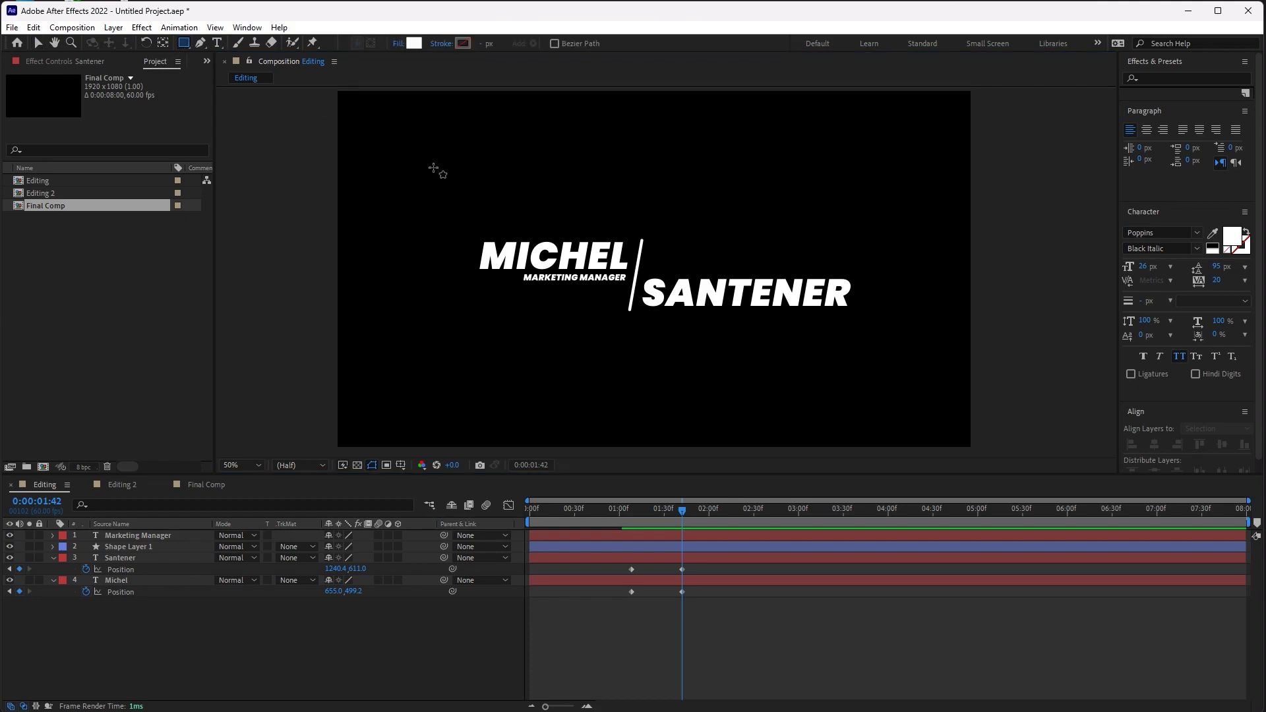
{"action": "left_click_drag", "start_coordinate": [474, 236], "coordinate": [632, 271]}
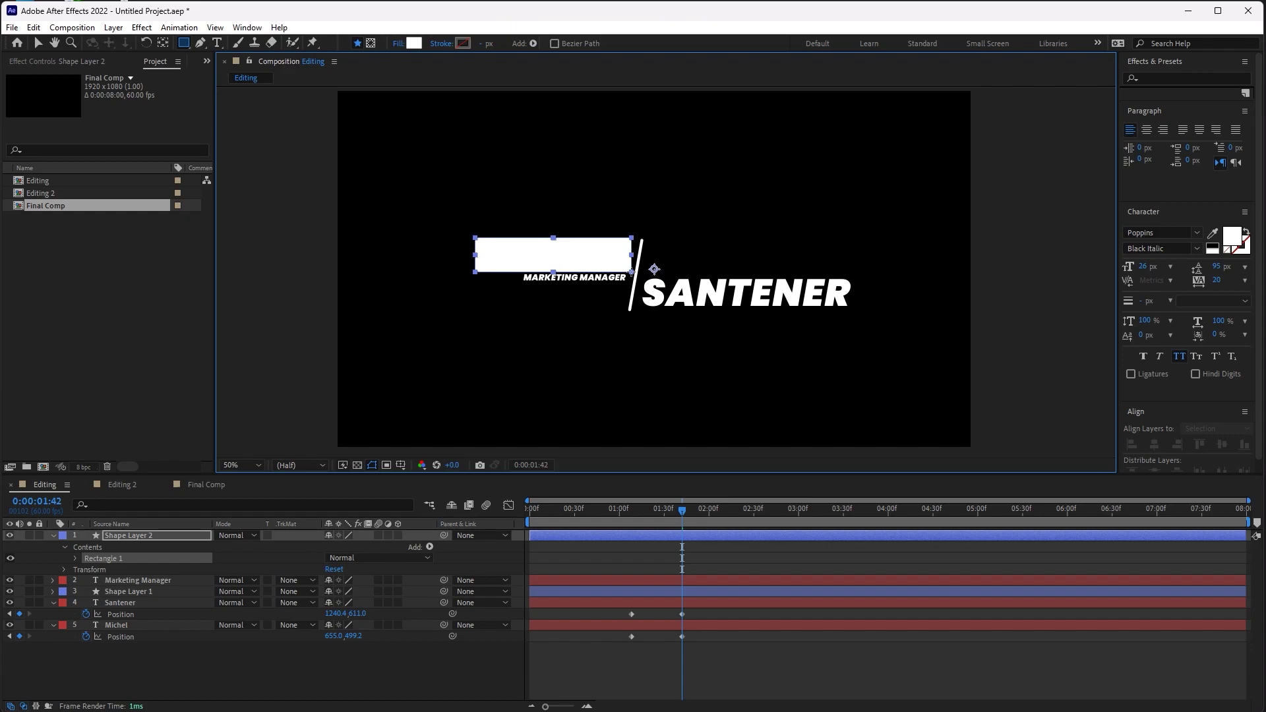
{"action": "left_click", "coordinate": [163, 44]}
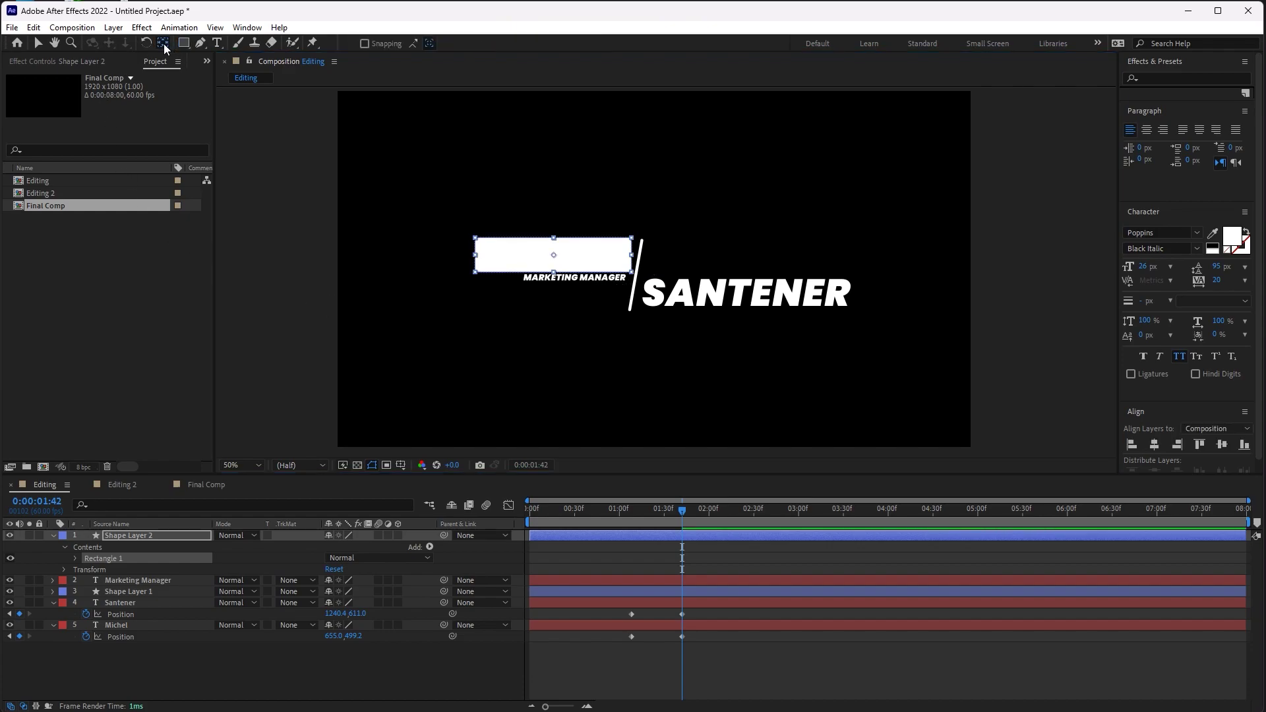
{"action": "left_click", "coordinate": [43, 43]}
{"action": "left_click_drag", "start_coordinate": [122, 536], "coordinate": [120, 619]}
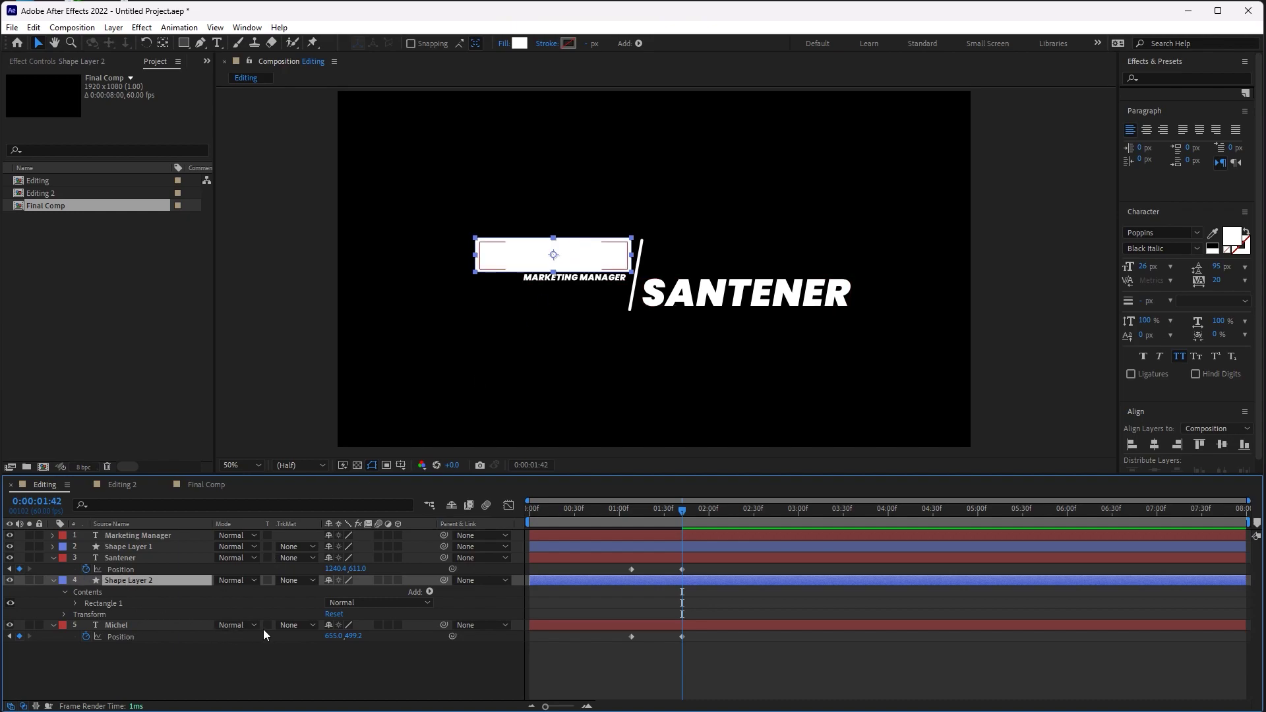
{"action": "left_click", "coordinate": [305, 627]}
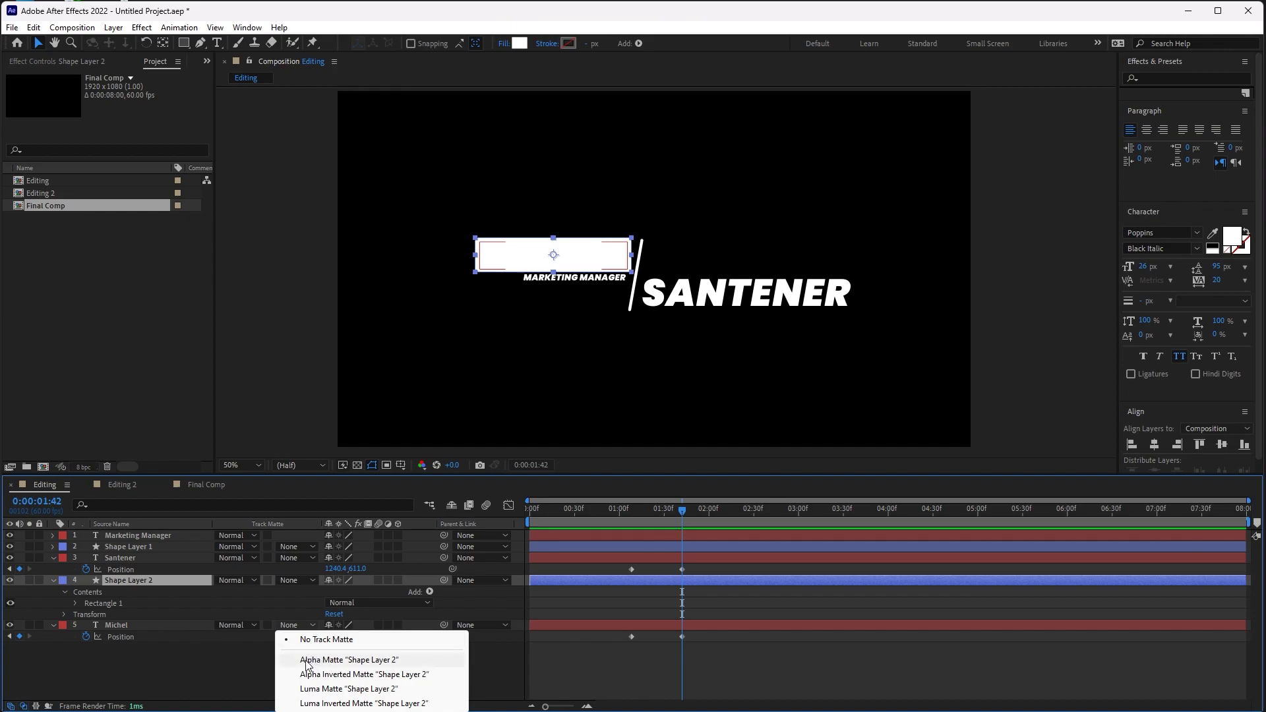
{"action": "left_click", "coordinate": [314, 662]}
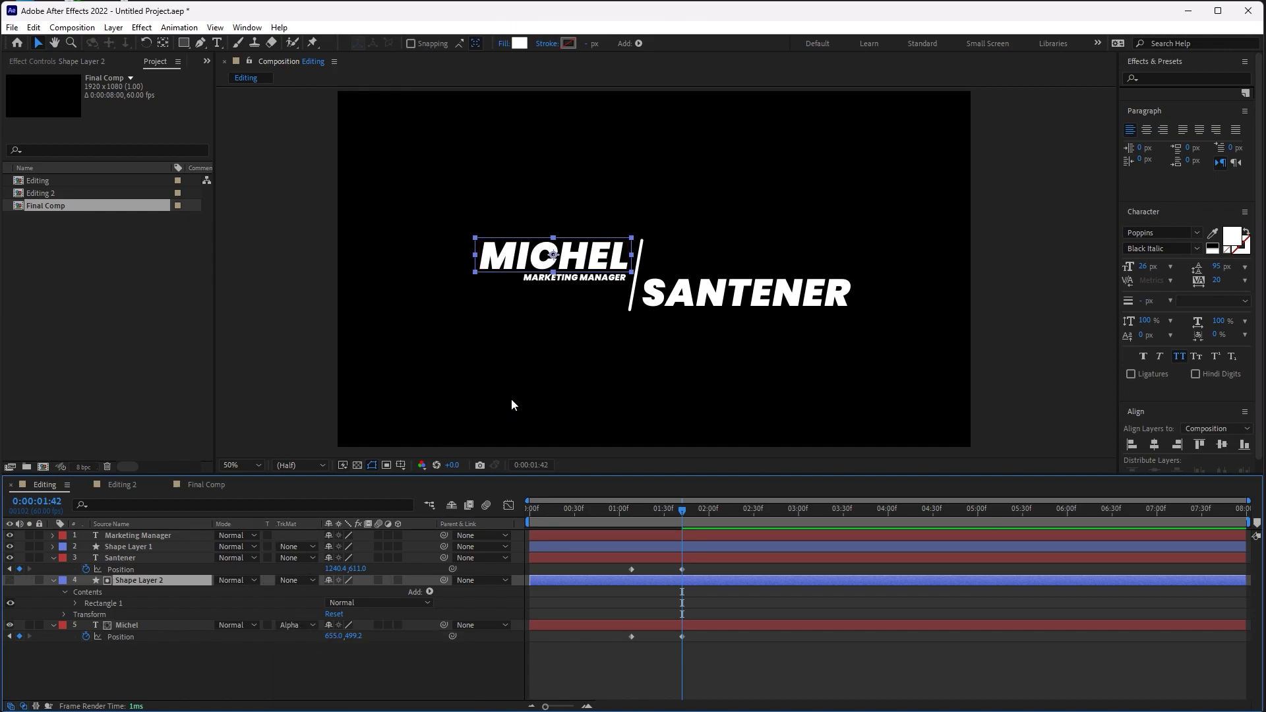
{"action": "left_click", "coordinate": [516, 329]}
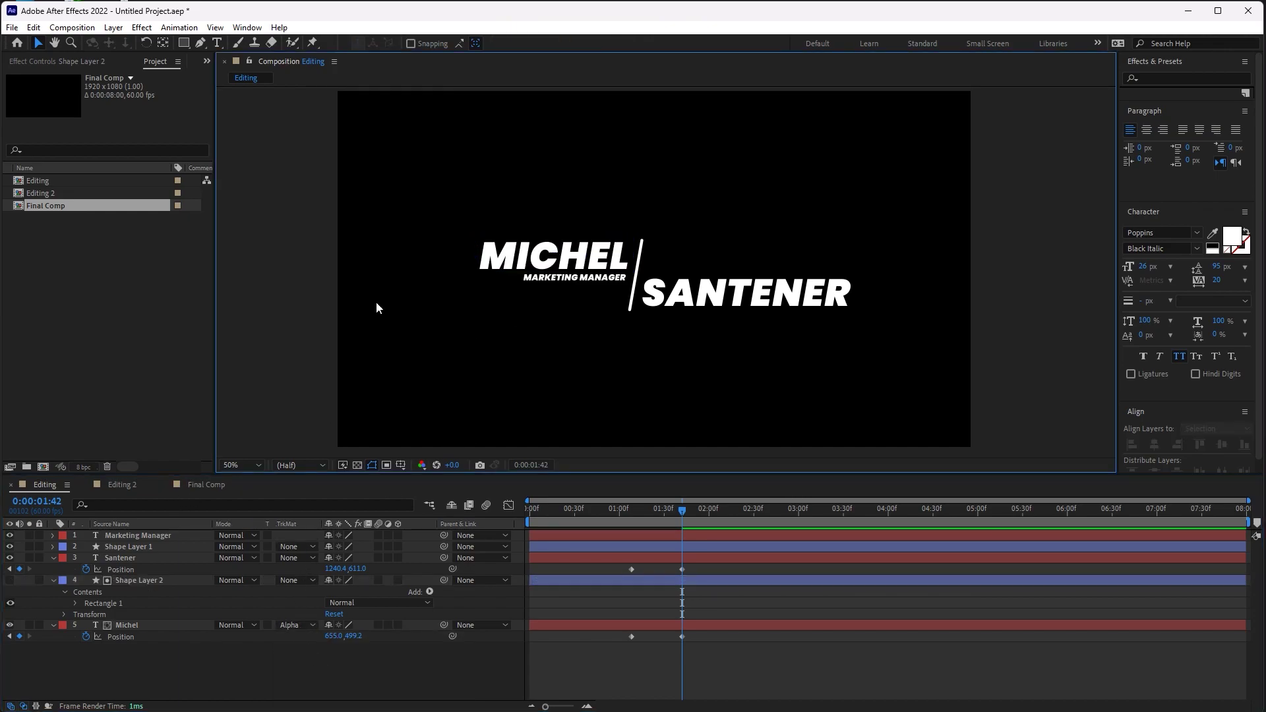
{"action": "left_click", "coordinate": [184, 43]}
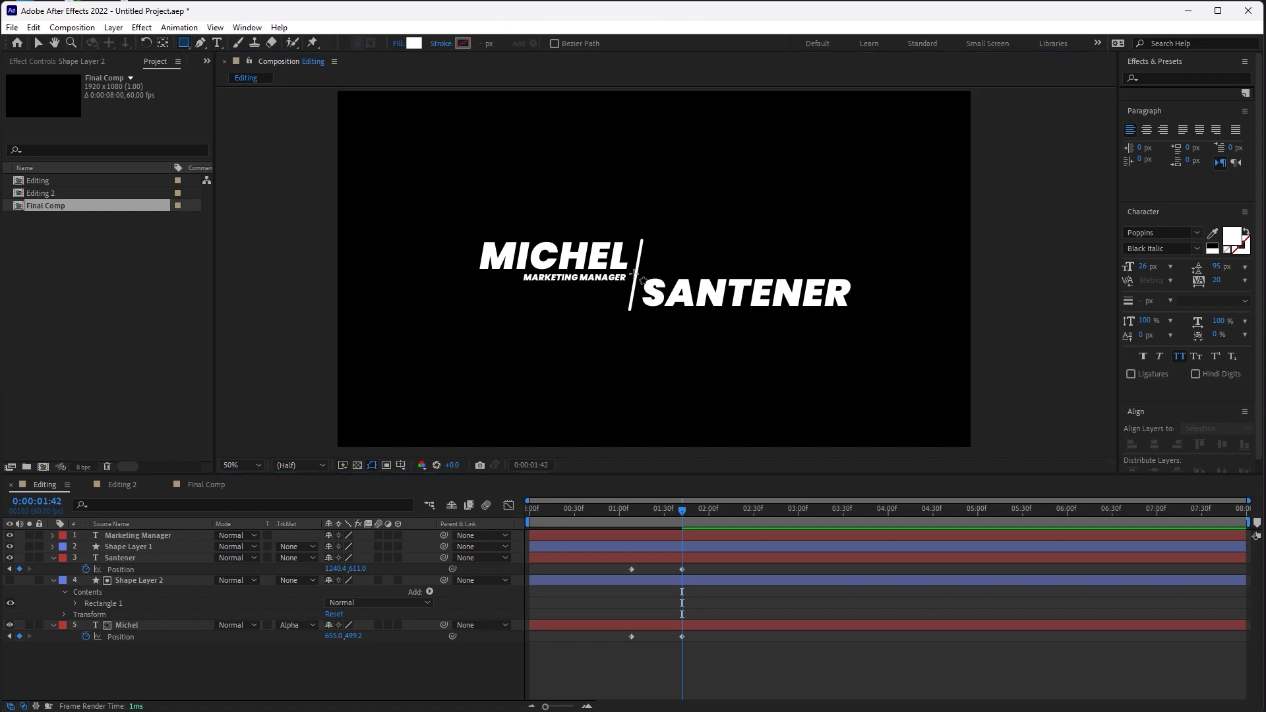
Draw Shape Layer 3 over SANTENER, move it above Santener, and set Santener's TrkMat to Alpha Matte
{"action": "left_click_drag", "start_coordinate": [642, 273], "coordinate": [855, 310]}
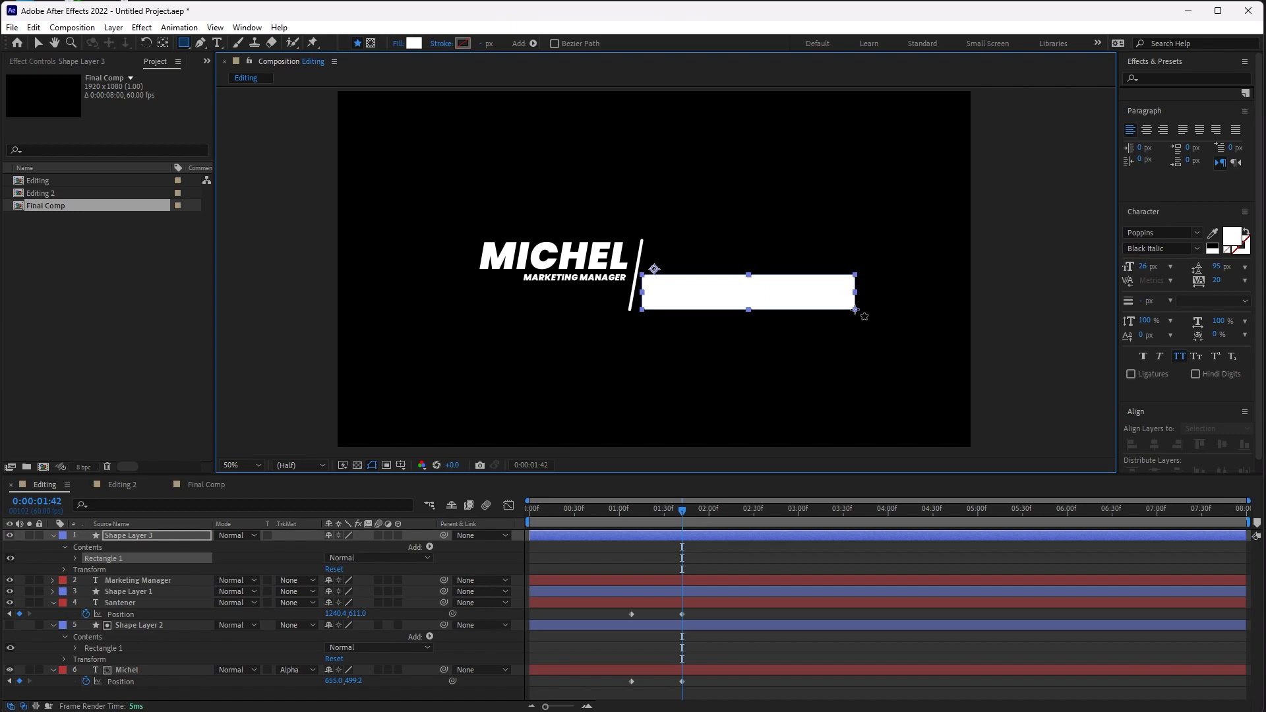
{"action": "left_click", "coordinate": [55, 535]}
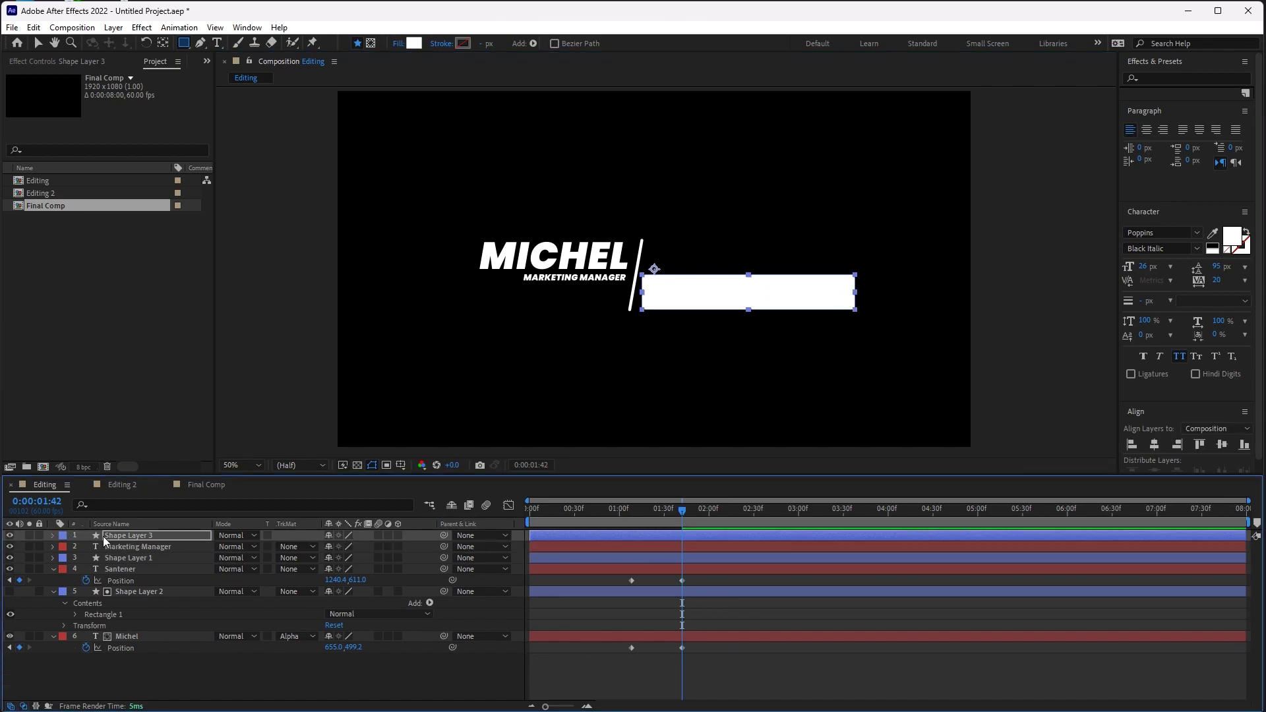
{"action": "mouse_move", "coordinate": [103, 535]}
{"action": "left_mouse_down"}
{"action": "mouse_move", "coordinate": [124, 581]}
{"action": "mouse_move", "coordinate": [148, 561]}
{"action": "left_mouse_up"}
{"action": "left_click", "coordinate": [294, 569]}
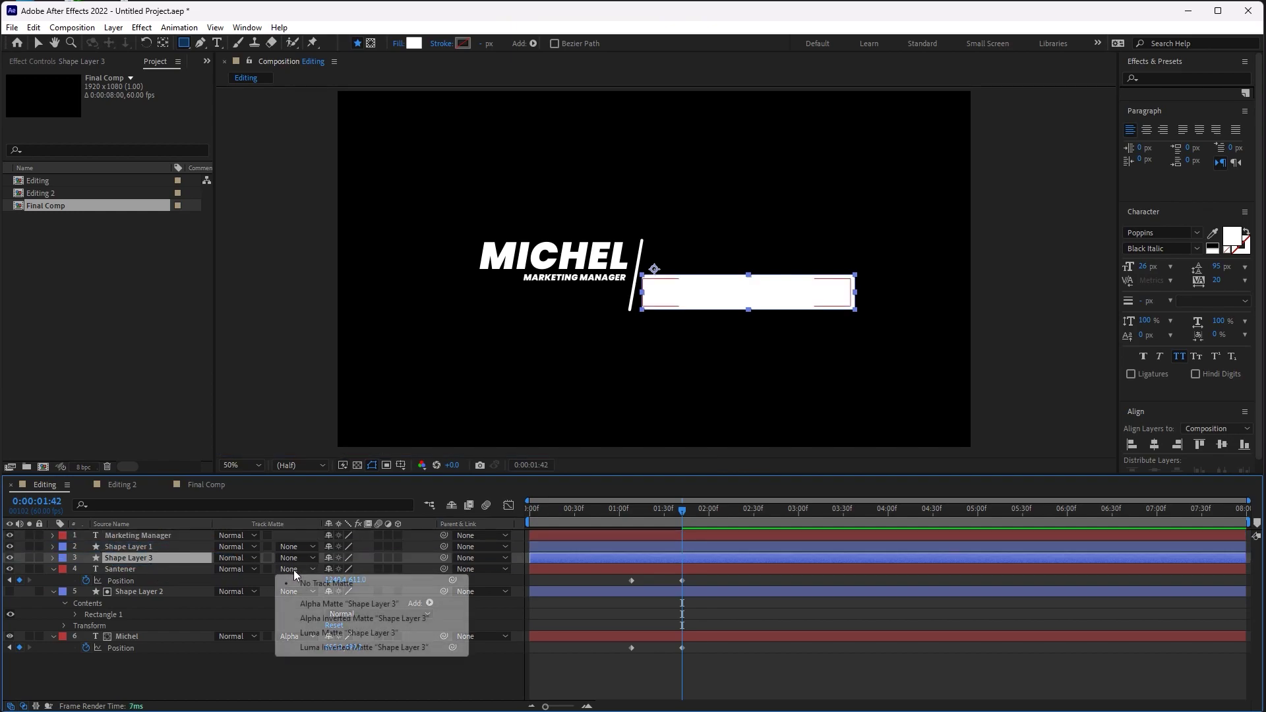
{"action": "left_click", "coordinate": [308, 602]}
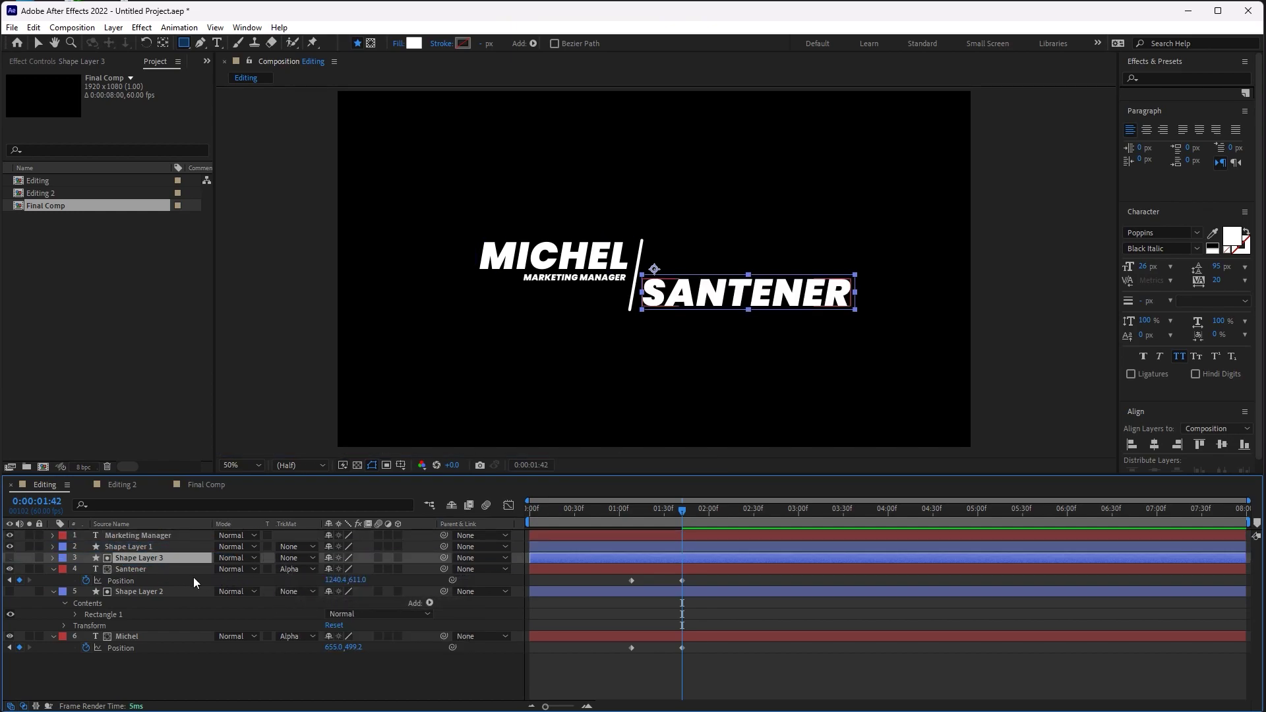
Collapse the layers and preview from 0:00, watching the matted names appear beside the slash
{"action": "left_click", "coordinate": [54, 590]}
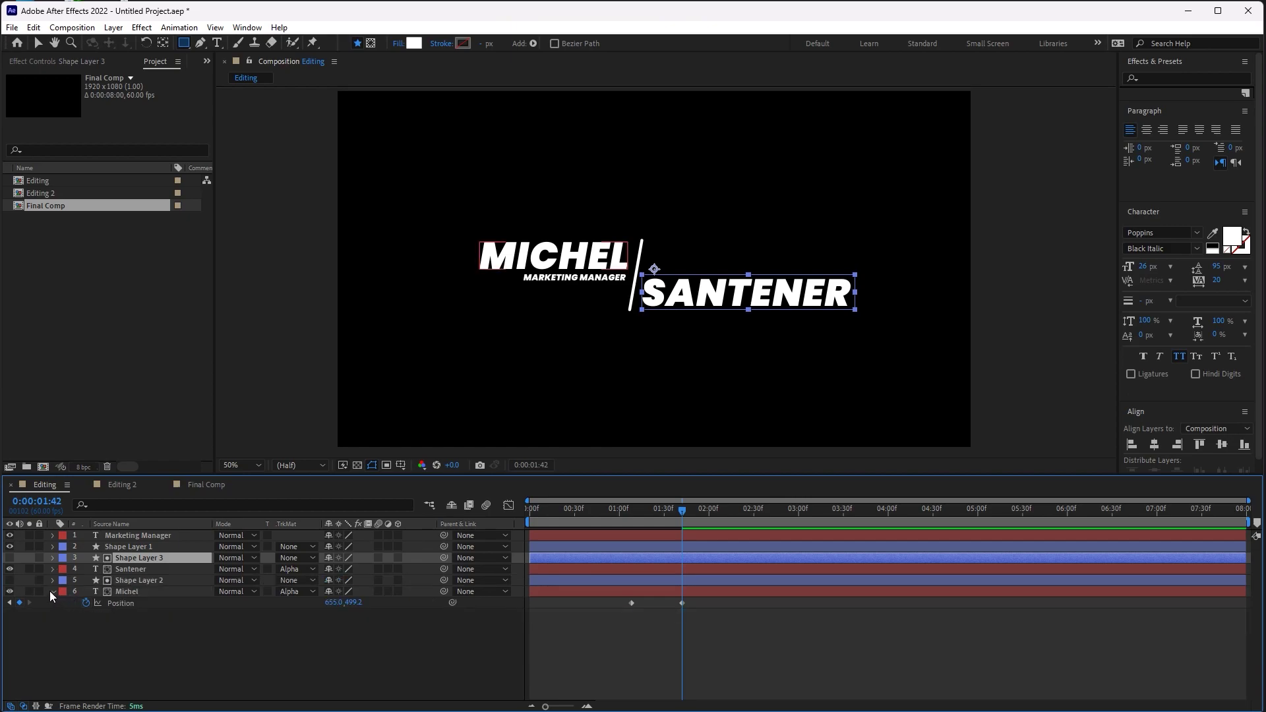
{"action": "left_click", "coordinate": [51, 591]}
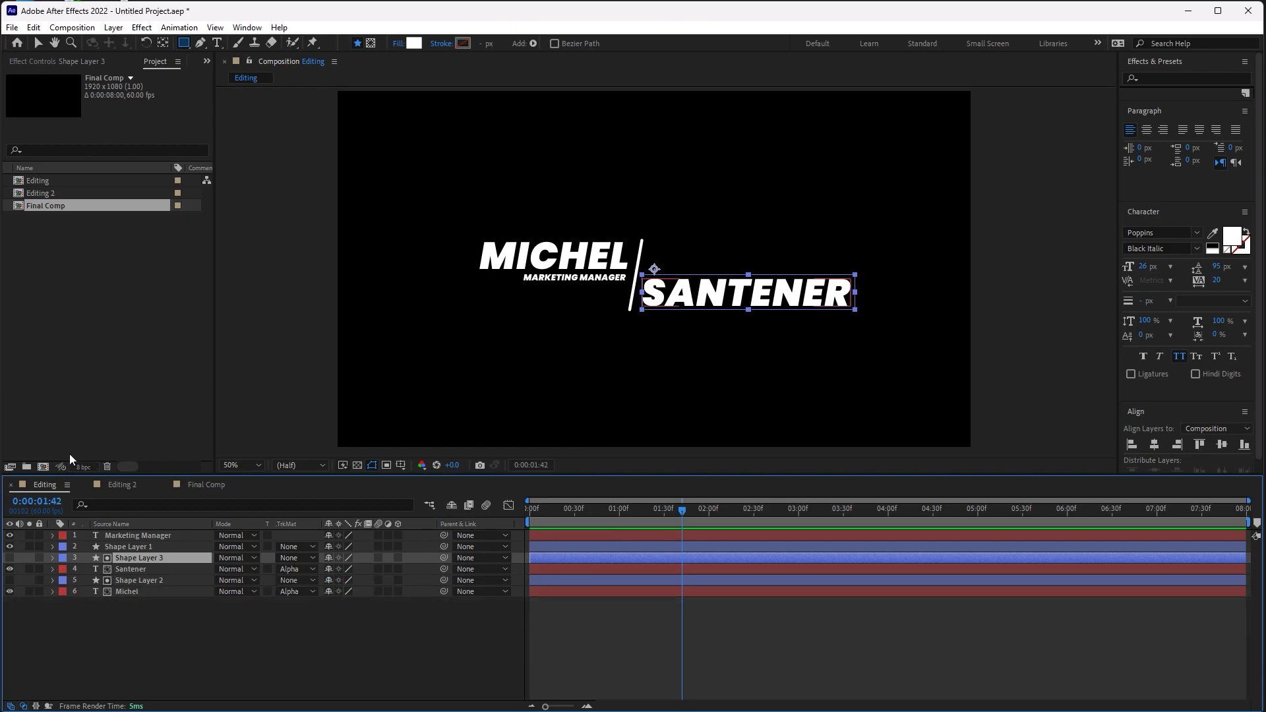
{"action": "left_click", "coordinate": [38, 43]}
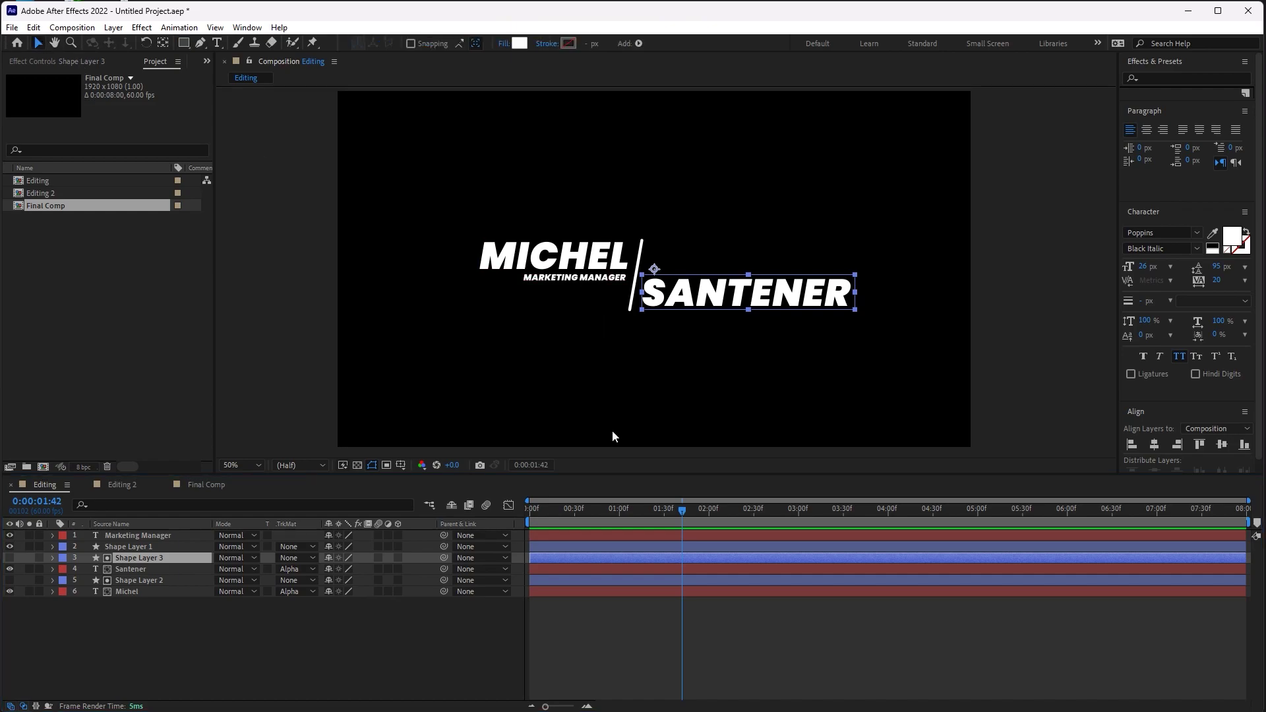
{"action": "left_click_drag", "start_coordinate": [653, 508], "coordinate": [528, 508]}
{"action": "key", "text": "space"}
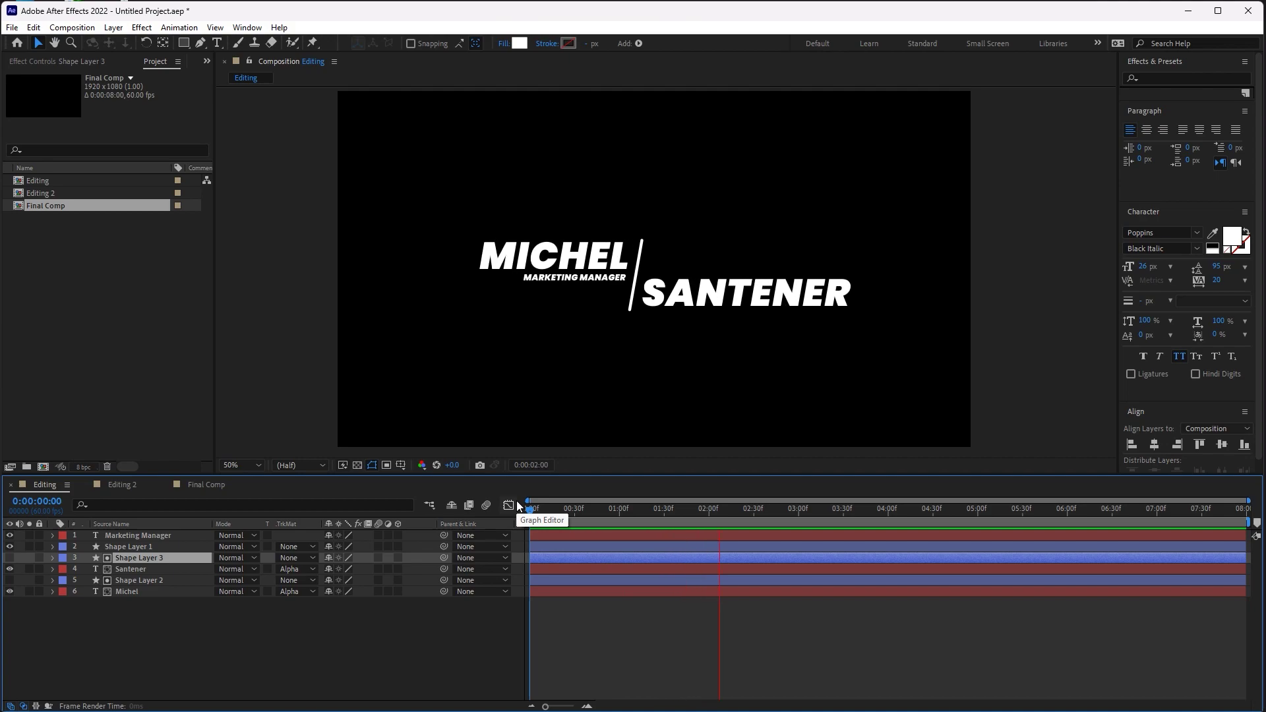
{"action": "key", "text": "space"}
Apply Easy Ease to all Position keyframes of the Santener and Michel layers
{"action": "left_click", "coordinate": [134, 568]}
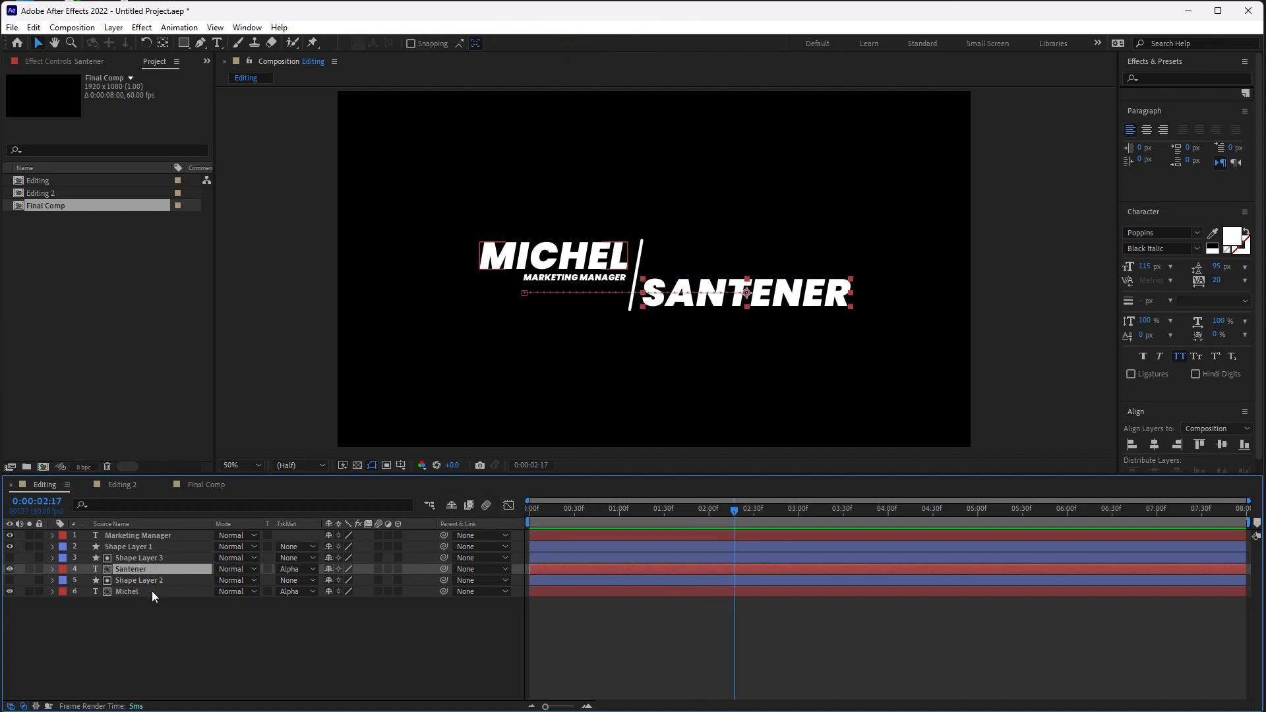
{"action": "left_click", "coordinate": [149, 592], "text": "ctrl"}
{"action": "key", "text": "p"}
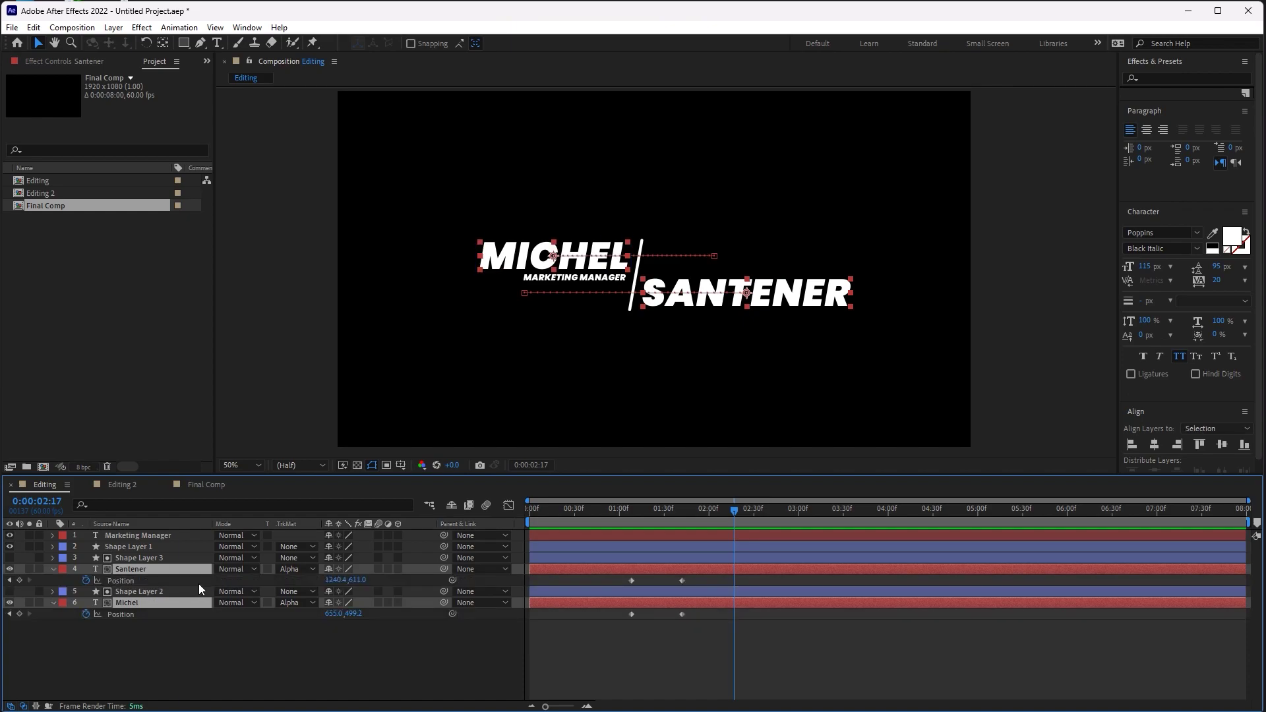
{"action": "left_click_drag", "start_coordinate": [709, 639], "coordinate": [626, 579]}
{"action": "right_click", "coordinate": [632, 580]}
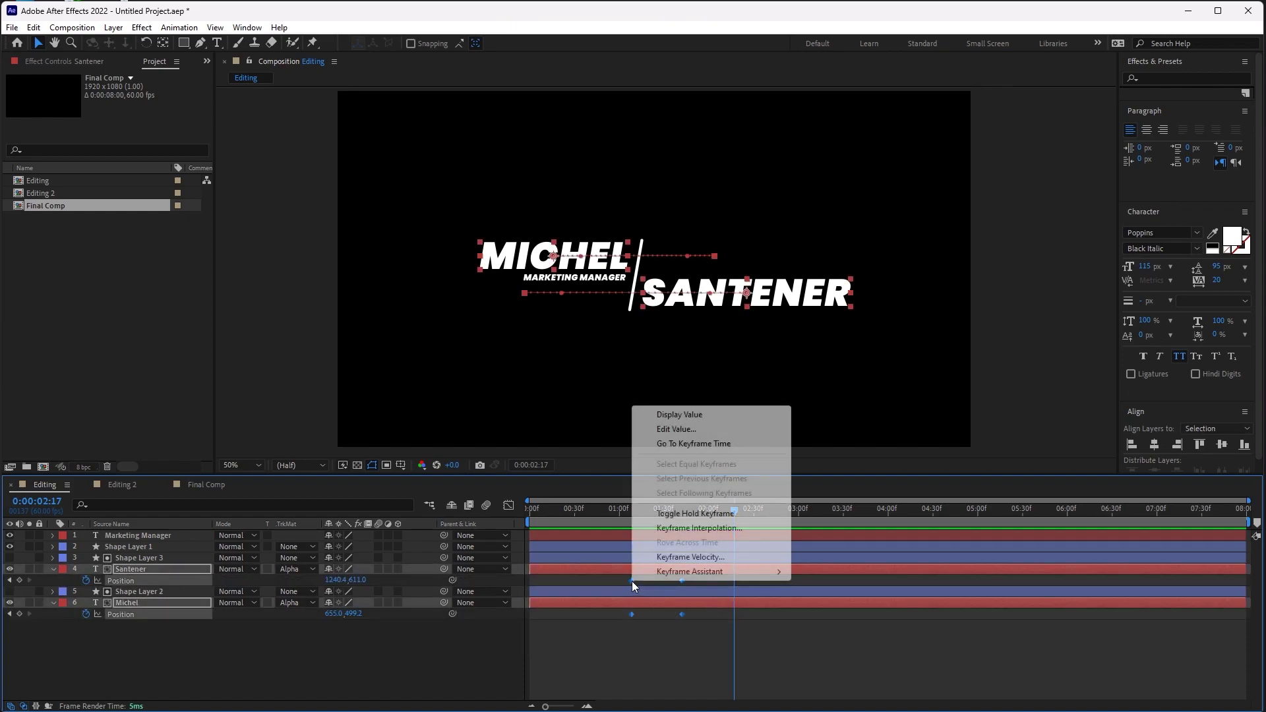
{"action": "mouse_move", "coordinate": [665, 574]}
{"action": "left_click", "coordinate": [824, 616]}
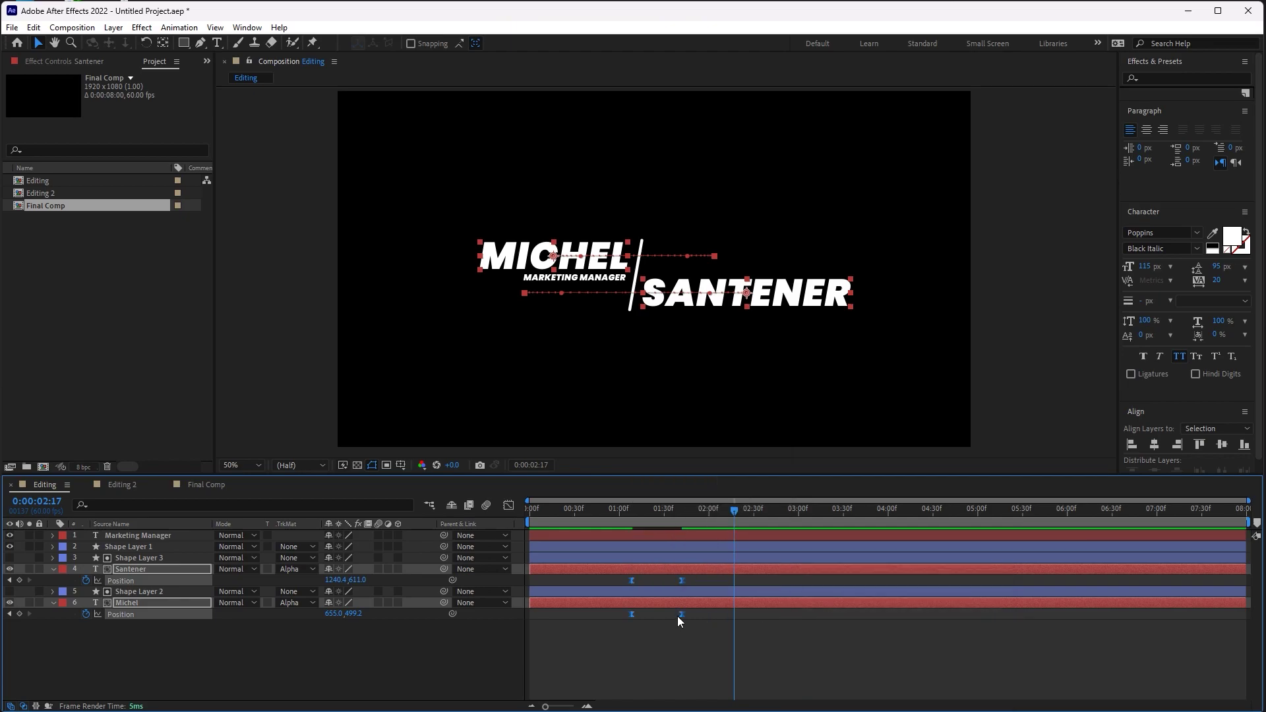
Sharpen the Position speed curves in the Graph Editor so speed spikes near 4,500 px/sec
{"action": "left_click", "coordinate": [509, 505]}
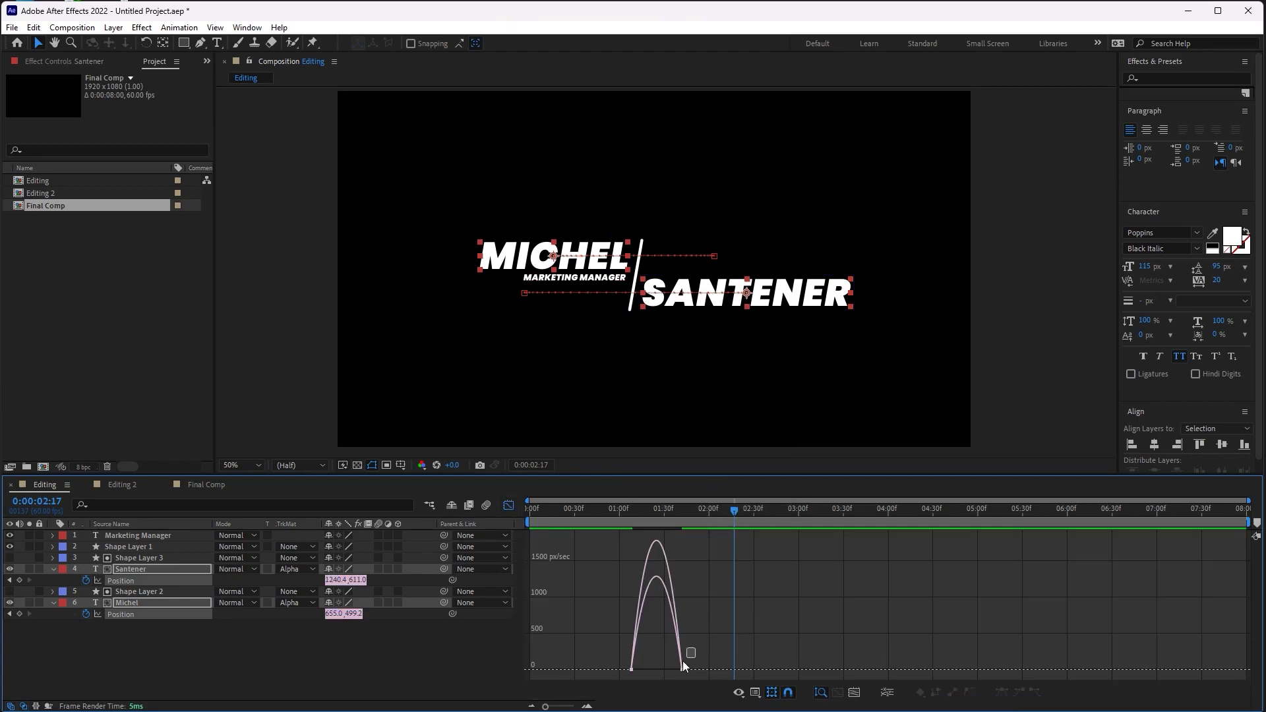
{"action": "left_click_drag", "start_coordinate": [683, 665], "coordinate": [628, 663]}
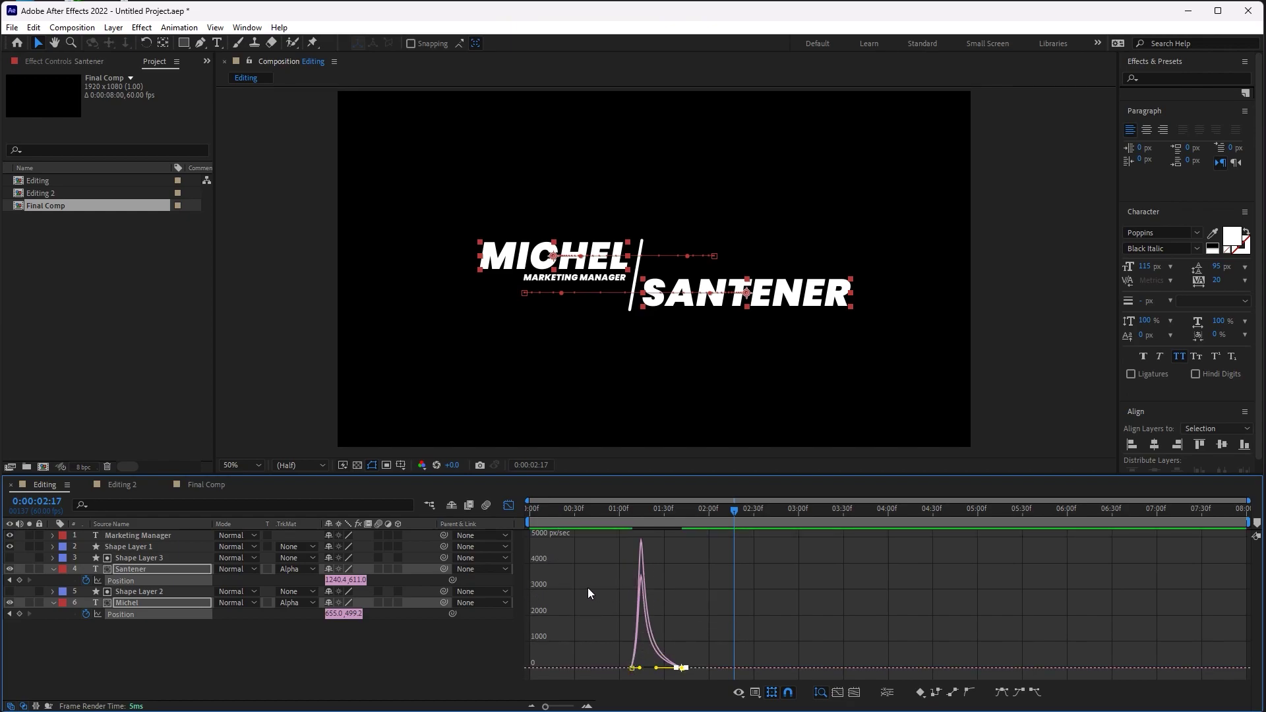
{"action": "mouse_move", "coordinate": [648, 602]}
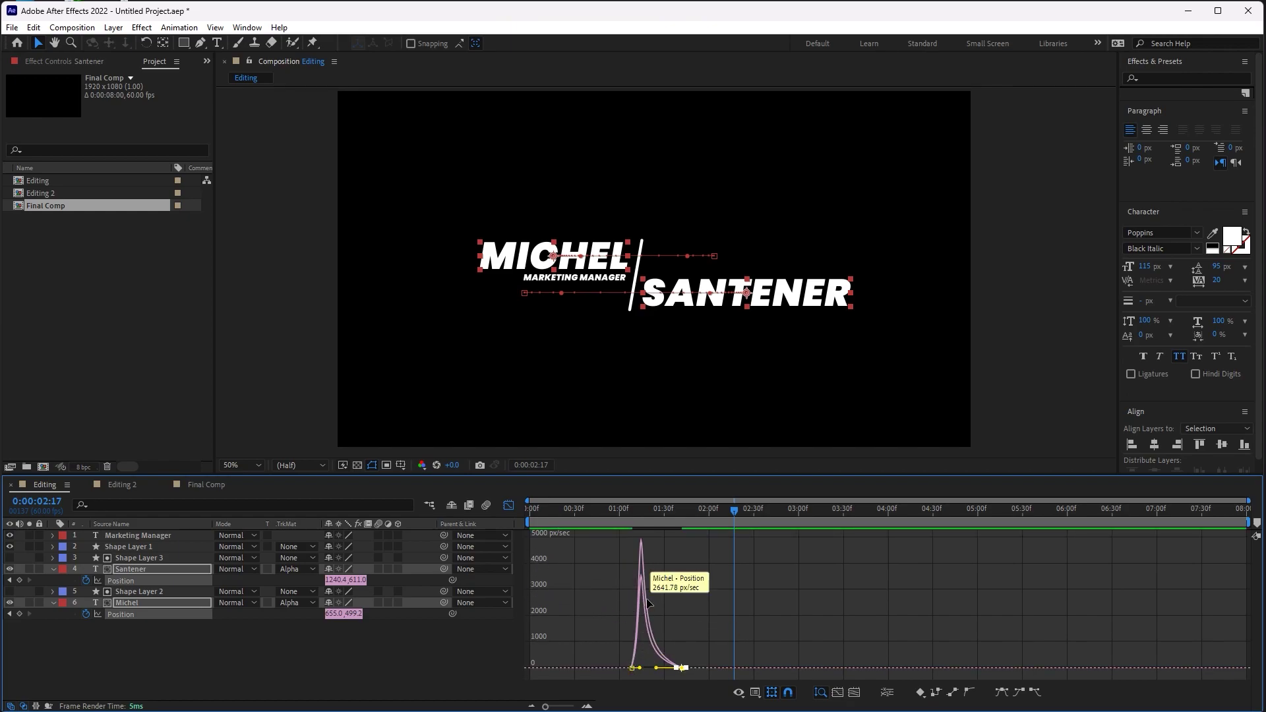
{"action": "right_click", "coordinate": [697, 596]}
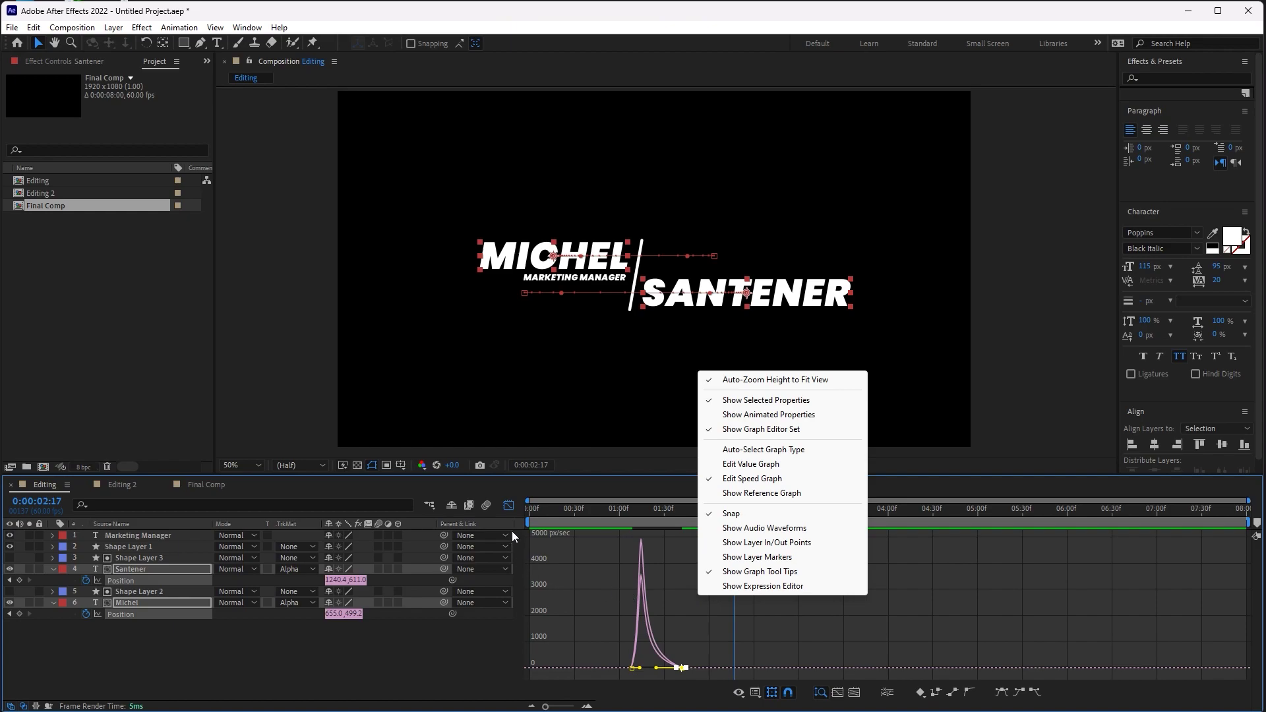
{"action": "left_click", "coordinate": [509, 504]}
{"action": "left_click", "coordinate": [509, 504]}
{"action": "left_click", "coordinate": [509, 505]}
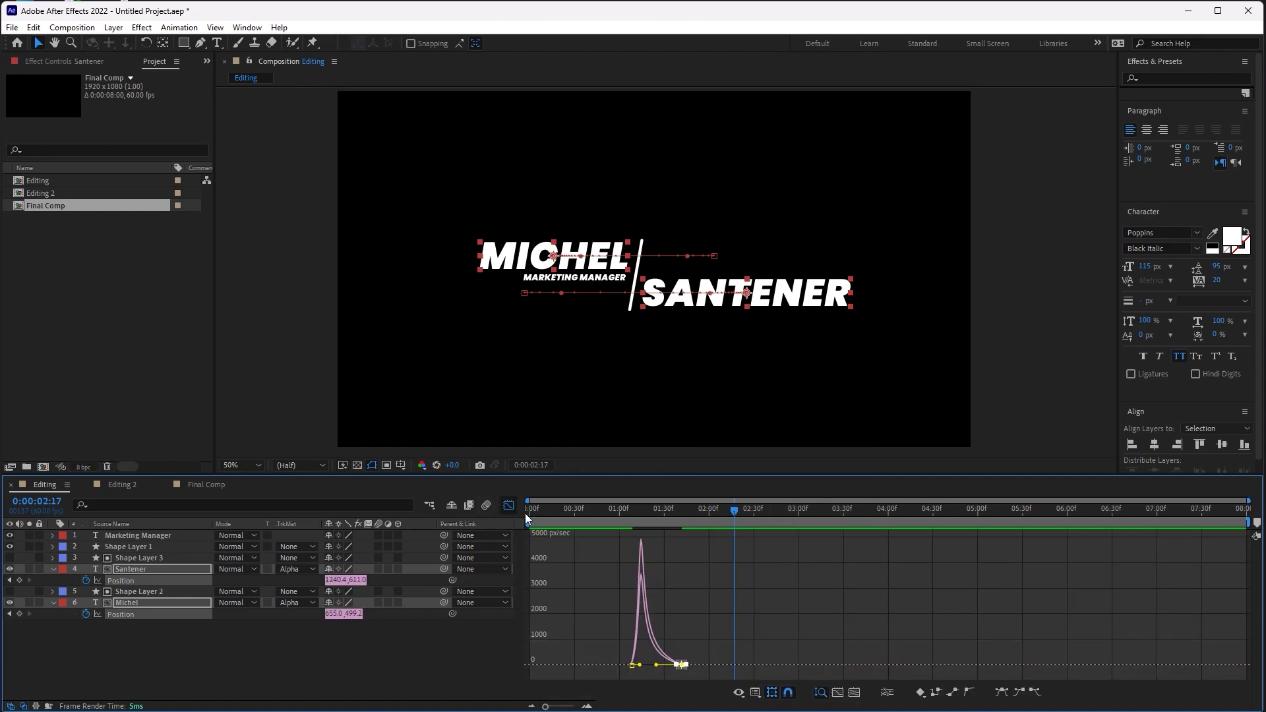
{"action": "right_click", "coordinate": [722, 587]}
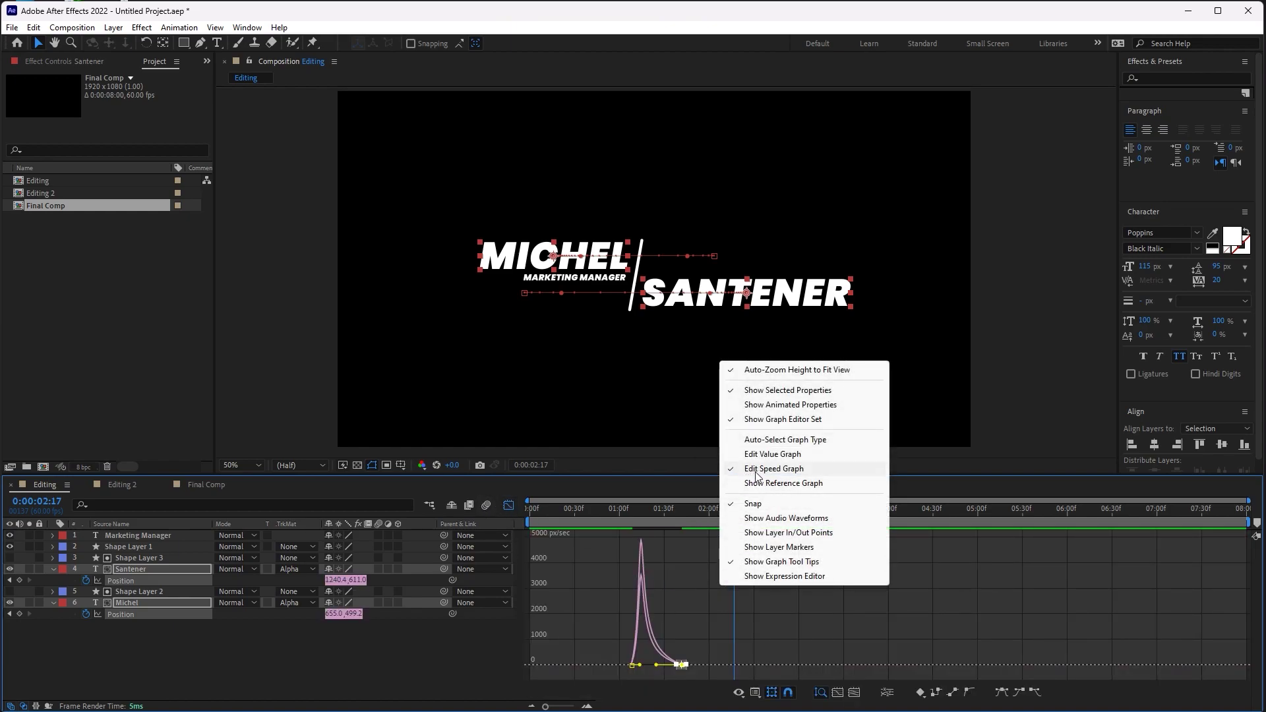
{"action": "left_click", "coordinate": [706, 596]}
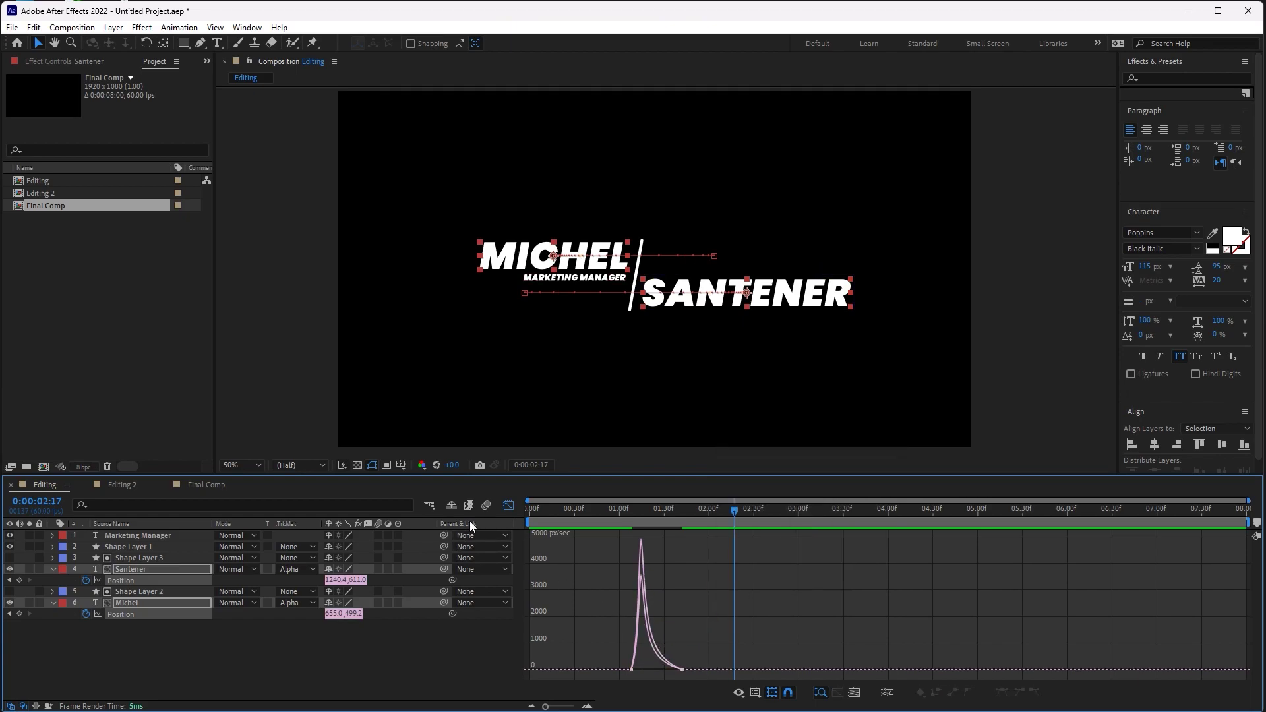
Drag both names' ending Position keyframes to about 2:00 and preview the slower slide-in
{"action": "left_click", "coordinate": [508, 506]}
{"action": "left_click_drag", "start_coordinate": [545, 509], "coordinate": [544, 509]}
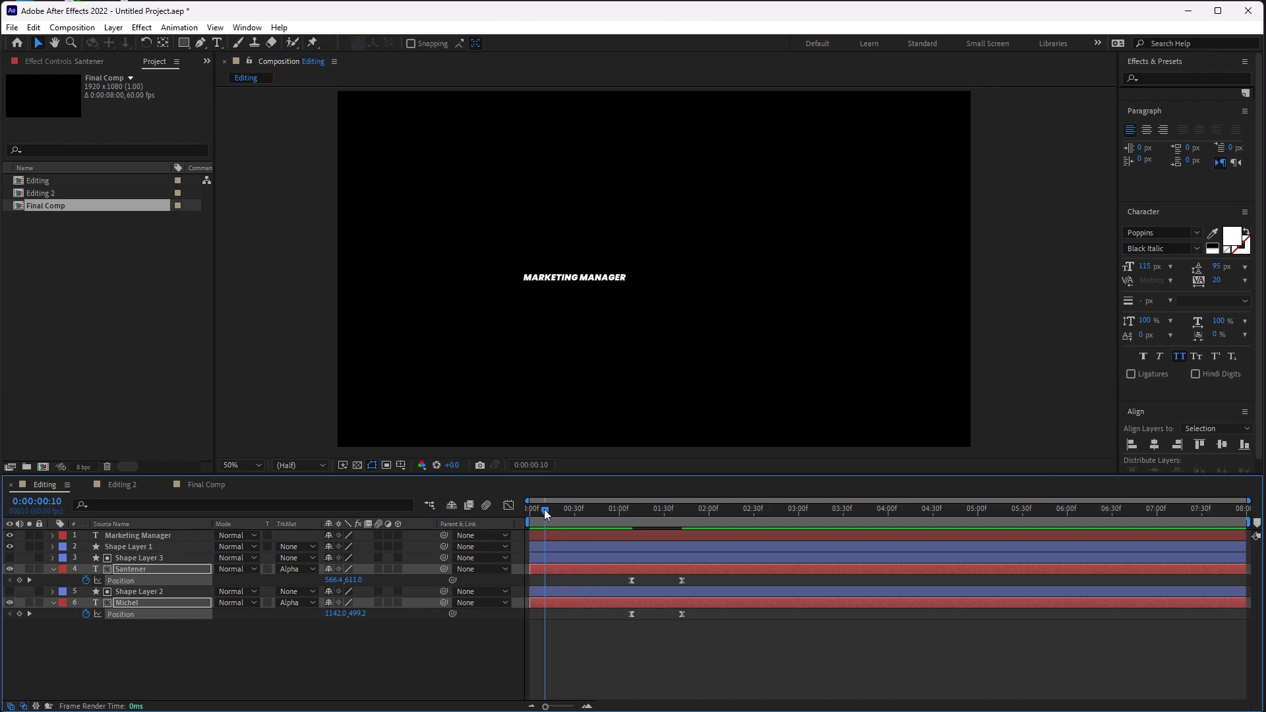
{"action": "key", "text": "space"}
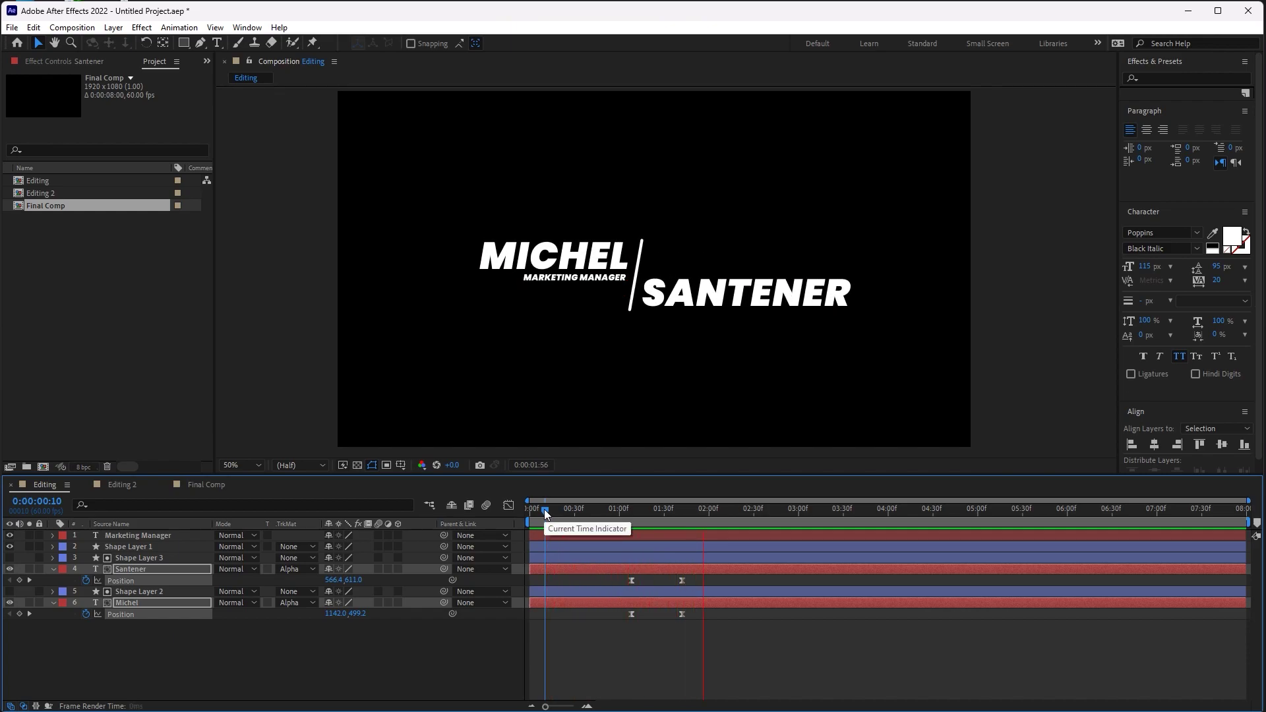
{"action": "mouse_move", "coordinate": [694, 573]}
{"action": "left_mouse_down"}
{"action": "mouse_move", "coordinate": [674, 613]}
{"action": "mouse_move", "coordinate": [714, 579]}
{"action": "left_mouse_up"}
{"action": "left_click_drag", "start_coordinate": [596, 511], "coordinate": [551, 511]}
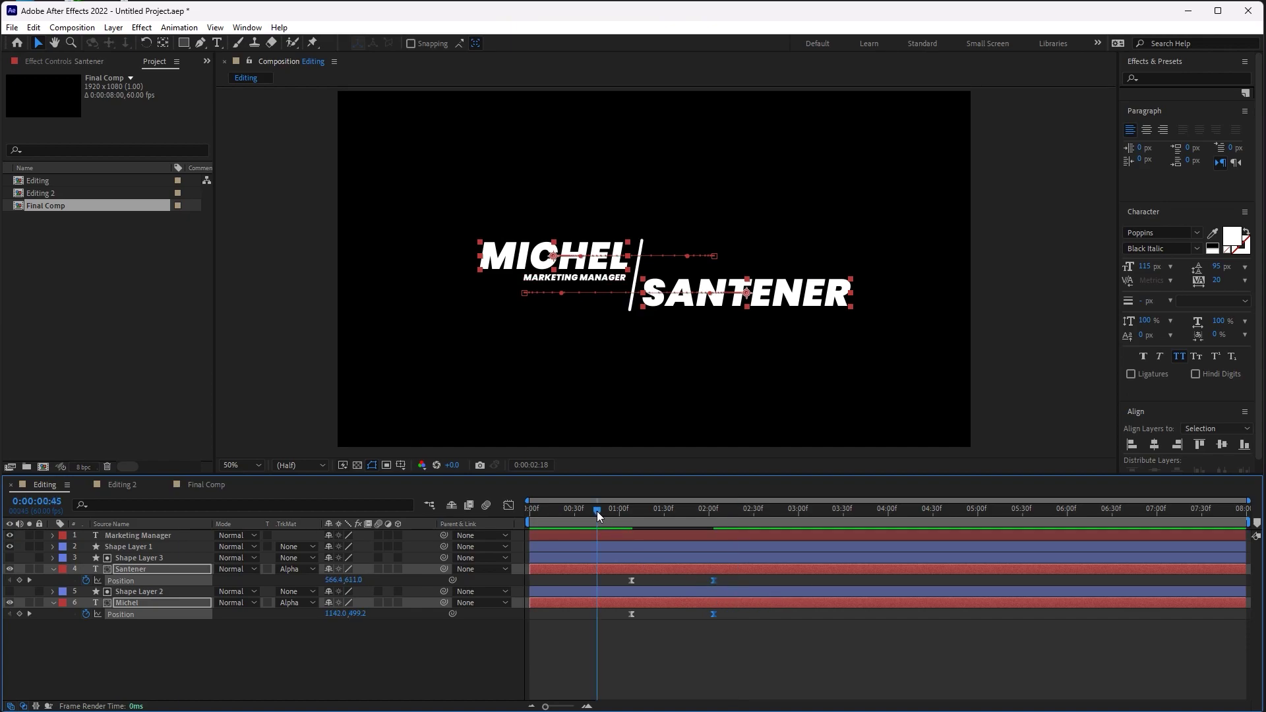
{"action": "key", "text": "space"}
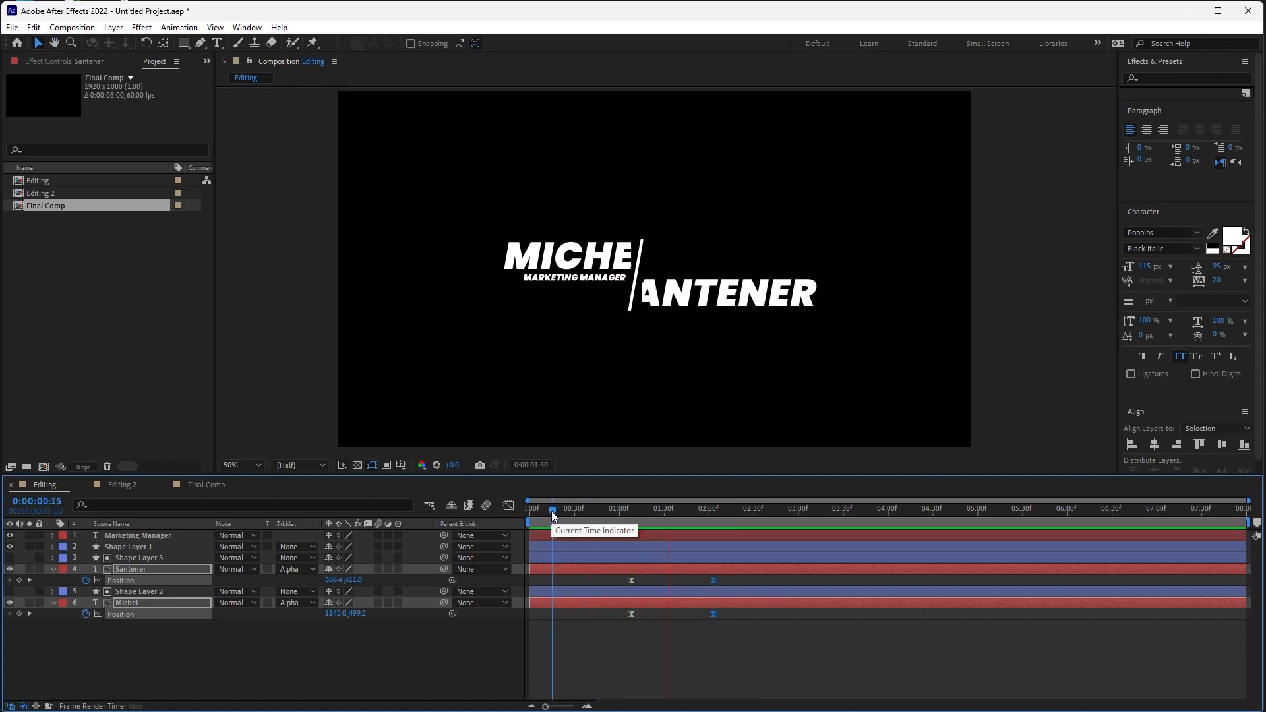
{"action": "key", "text": "space"}
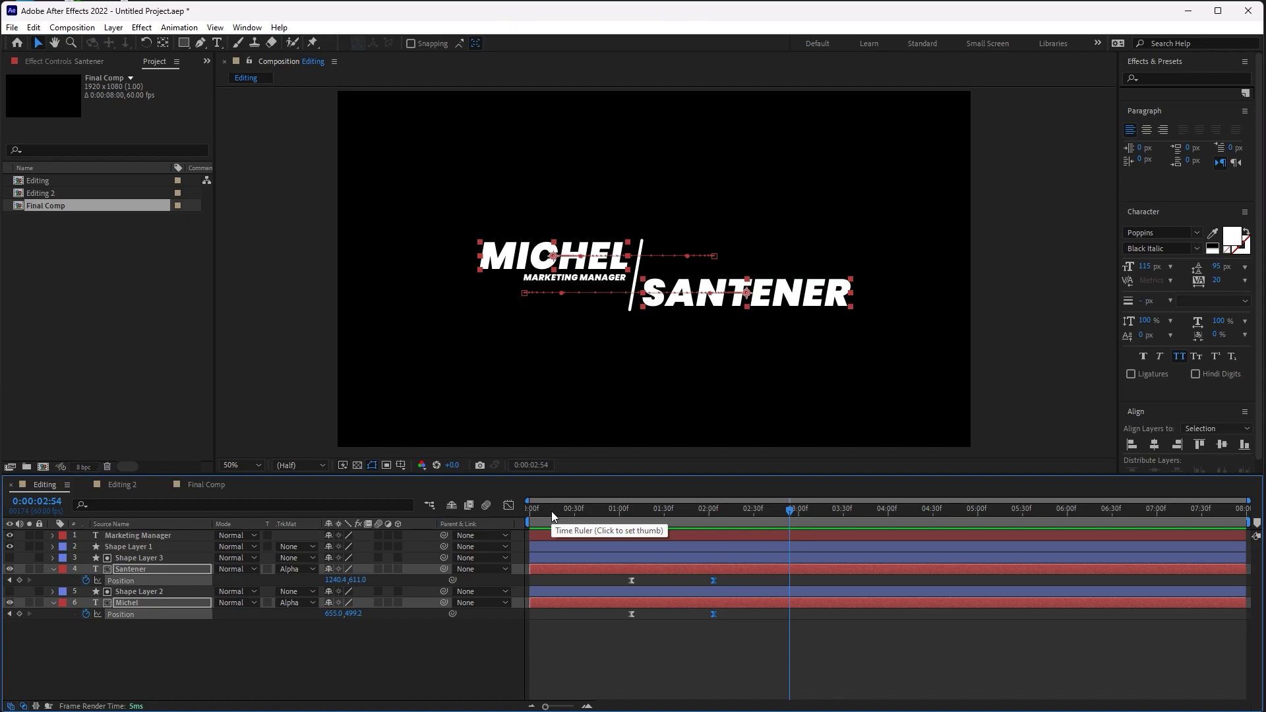
{"action": "left_click_drag", "start_coordinate": [689, 517], "coordinate": [738, 516]}
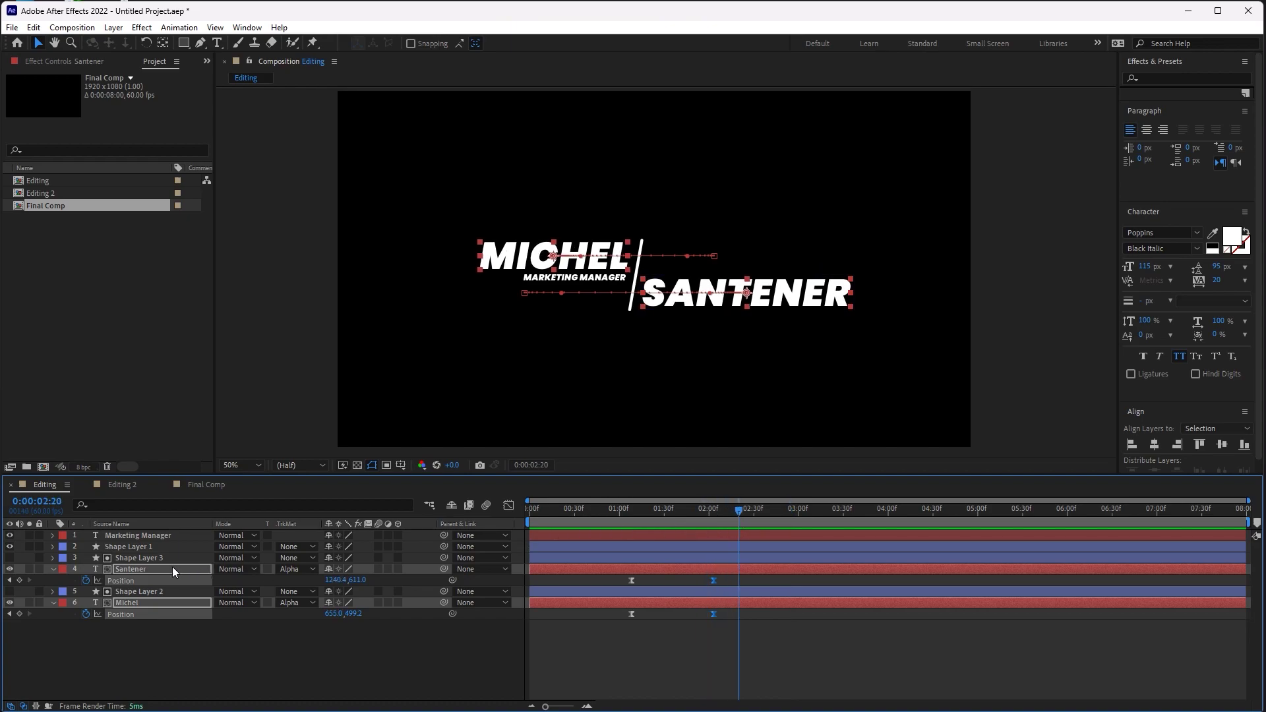
Keyframe MARKETING MANAGER's Opacity to fade from 0% to 100%
{"action": "key", "text": "u"}
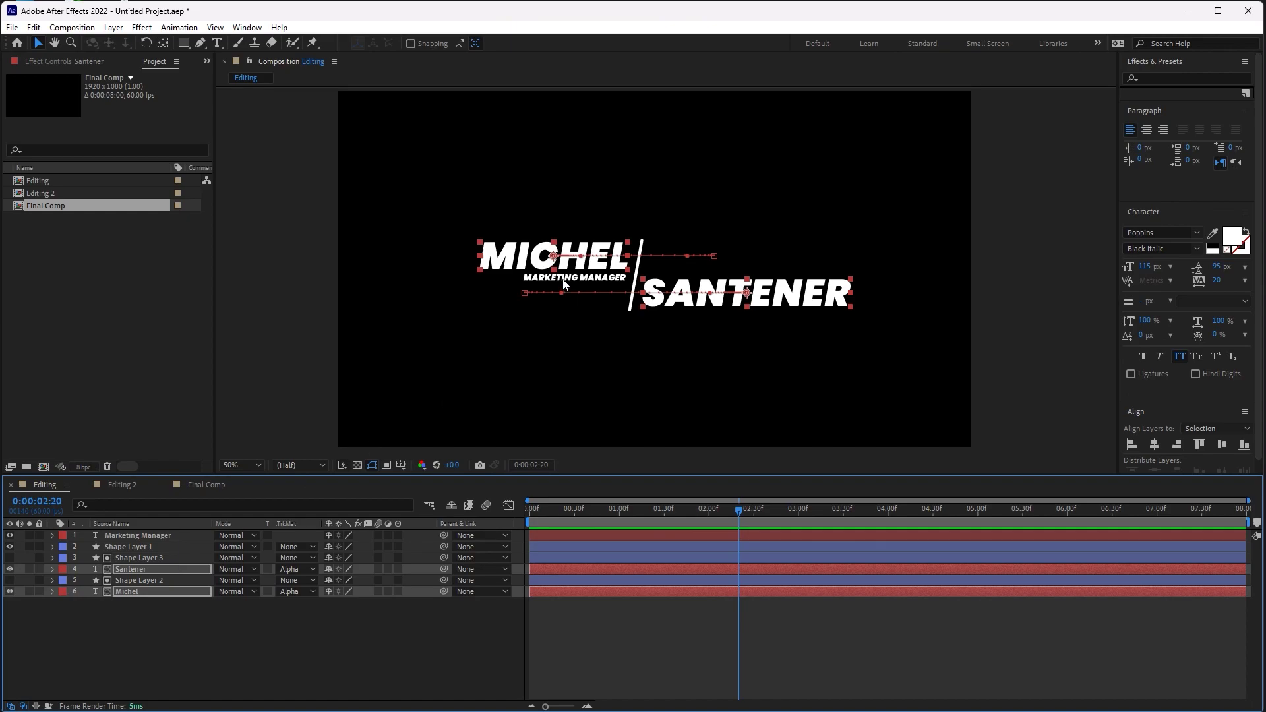
{"action": "left_click", "coordinate": [550, 278]}
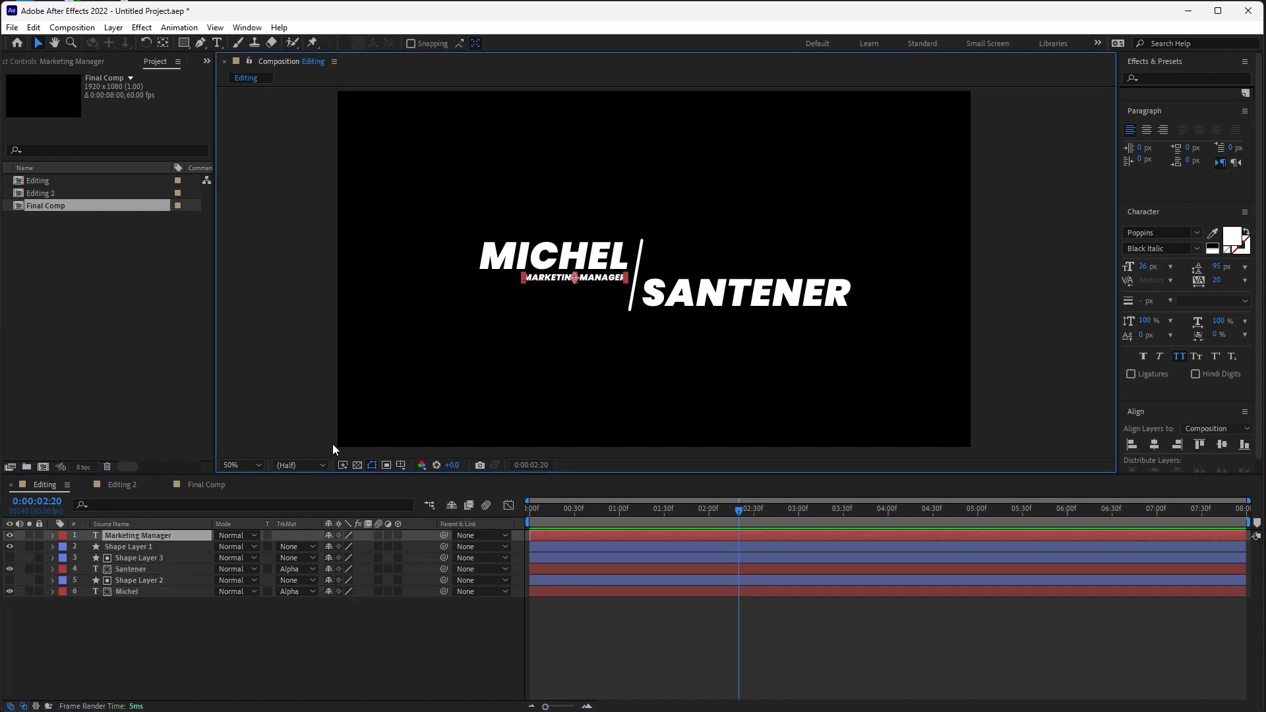
{"action": "key", "text": "t"}
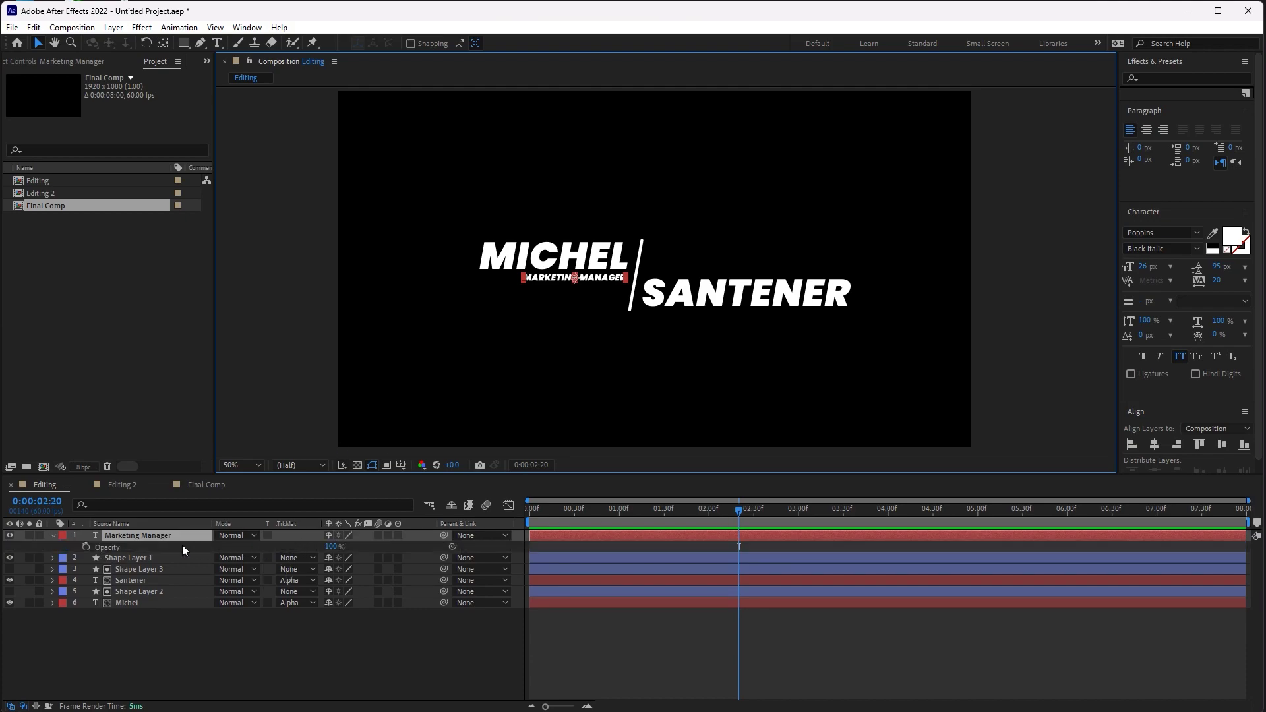
{"action": "left_click", "coordinate": [86, 547]}
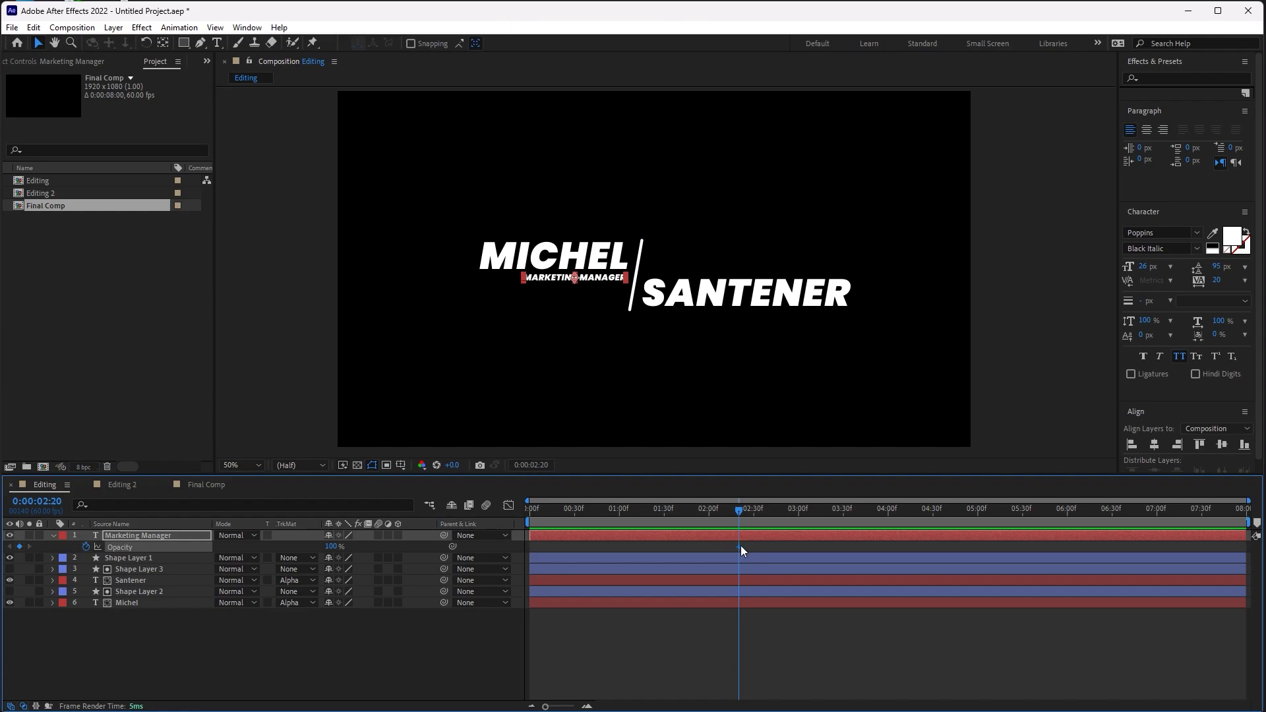
{"action": "left_click_drag", "start_coordinate": [739, 546], "coordinate": [774, 546]}
{"action": "left_click", "coordinate": [329, 546]}
{"action": "type", "text": "0"}
{"action": "key", "text": "Return"}
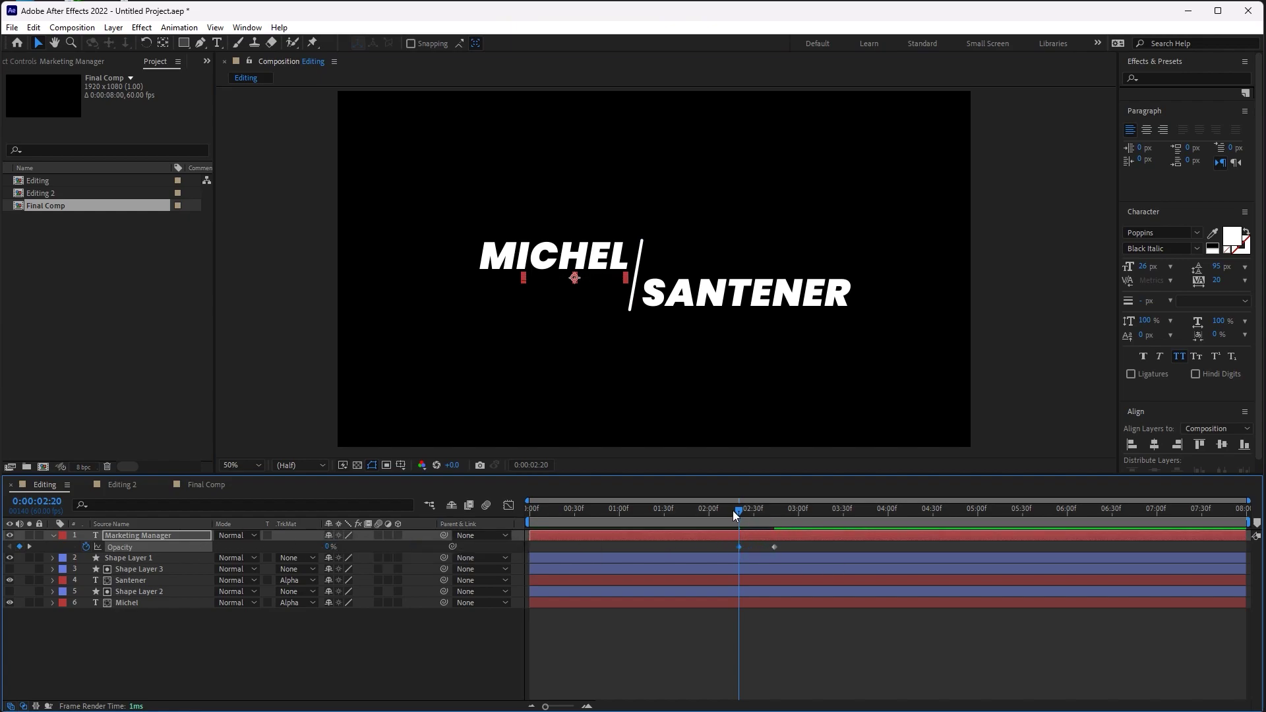
Shift the opacity keyframes slightly earlier, preview the finished animation, and select all layers
{"action": "left_click_drag", "start_coordinate": [733, 510], "coordinate": [559, 505]}
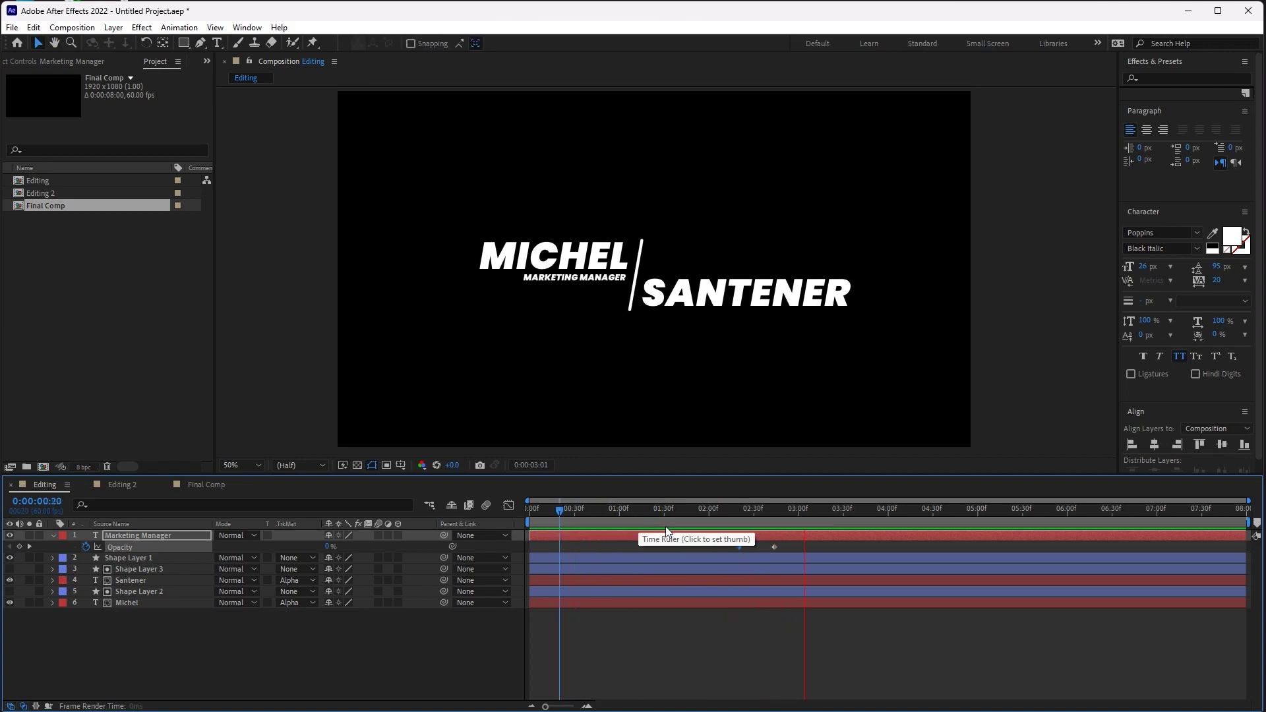
{"action": "left_click_drag", "start_coordinate": [789, 546], "coordinate": [724, 548]}
{"action": "key", "text": "ctrl+z"}
{"action": "left_click", "coordinate": [676, 513]}
{"action": "left_click_drag", "start_coordinate": [620, 510], "coordinate": [571, 509]}
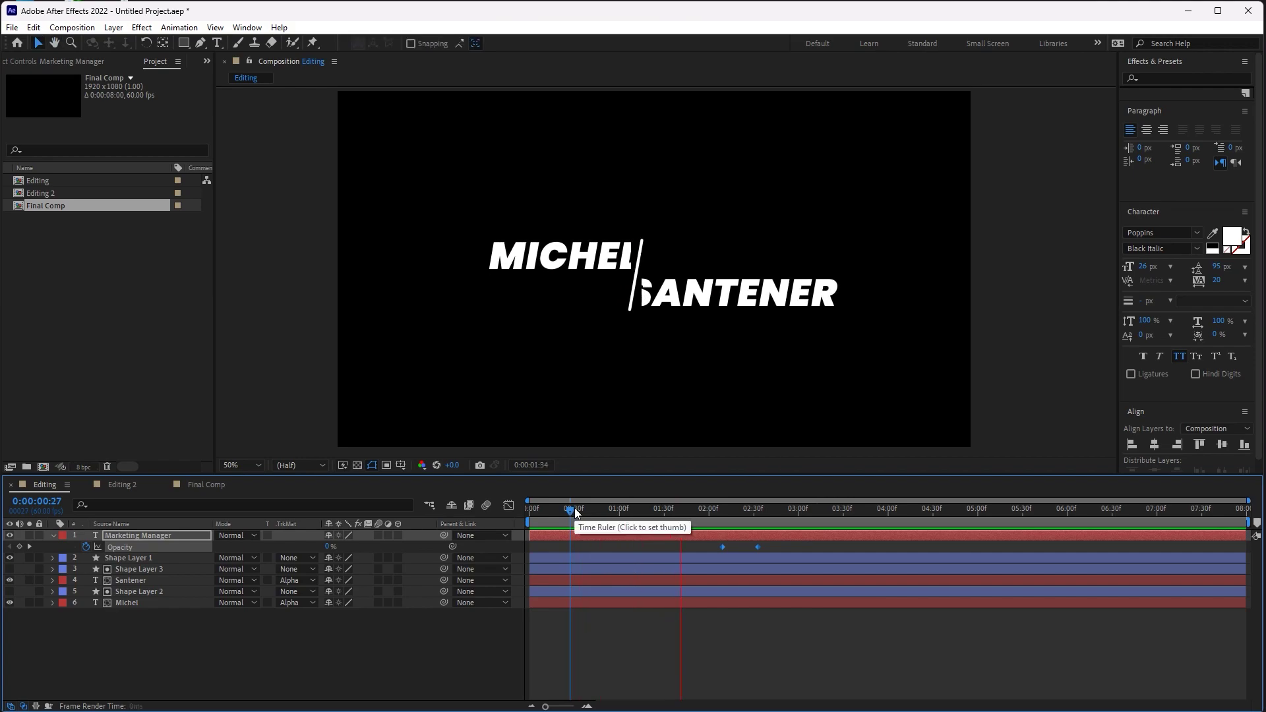
{"action": "key", "text": "space"}
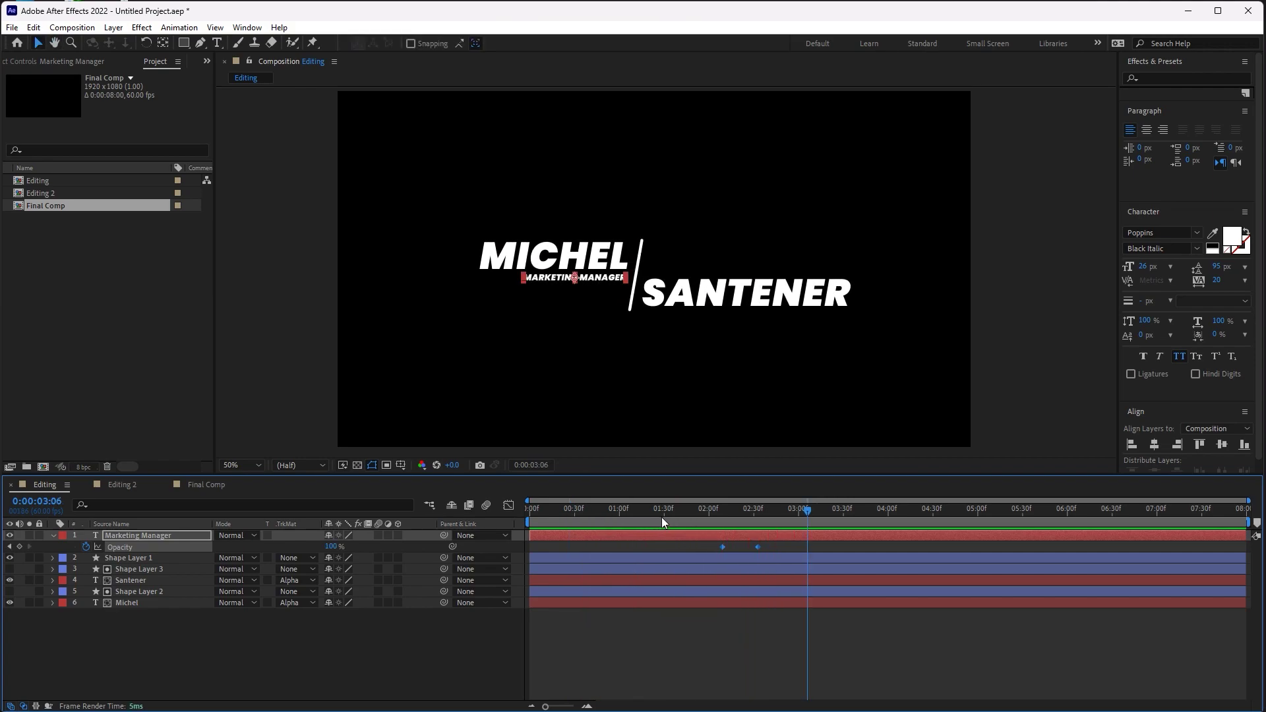
{"action": "key", "text": "ctrl+a"}
Add the Editing composition as a layer in Editing 2 and scrub to reveal the title around 2:39
{"action": "key", "text": "u"}
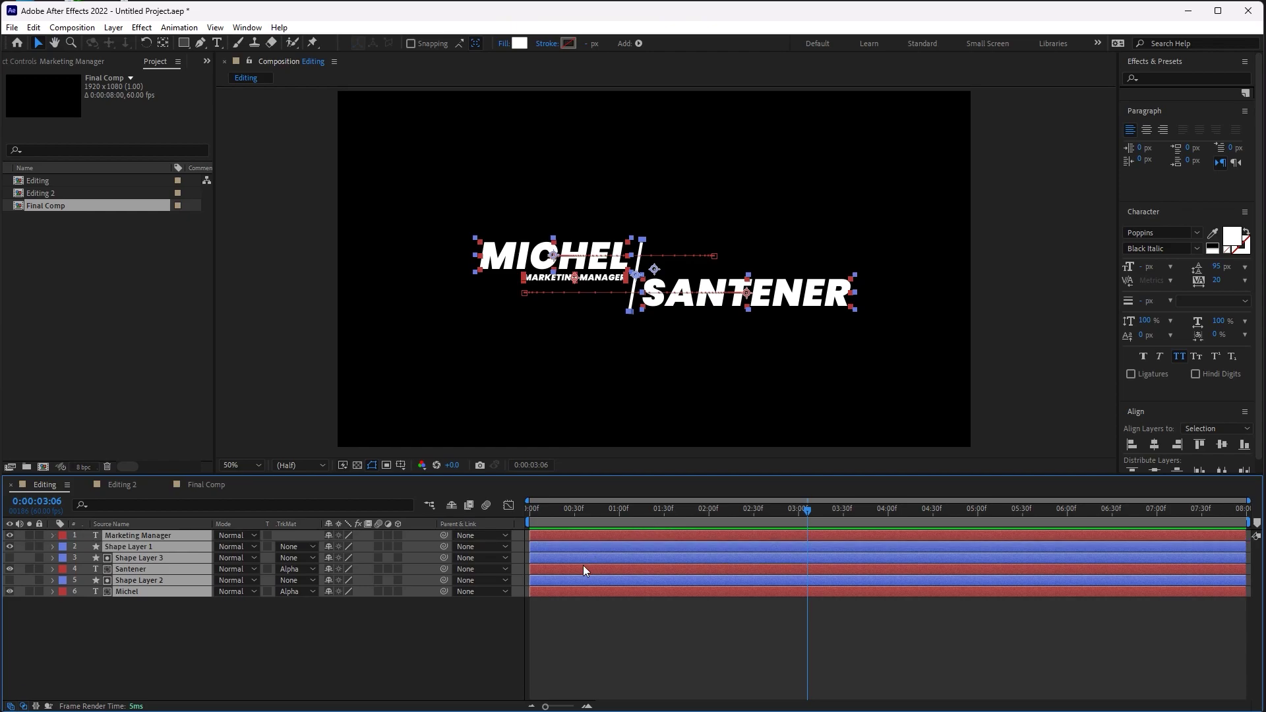
{"action": "left_click", "coordinate": [470, 623]}
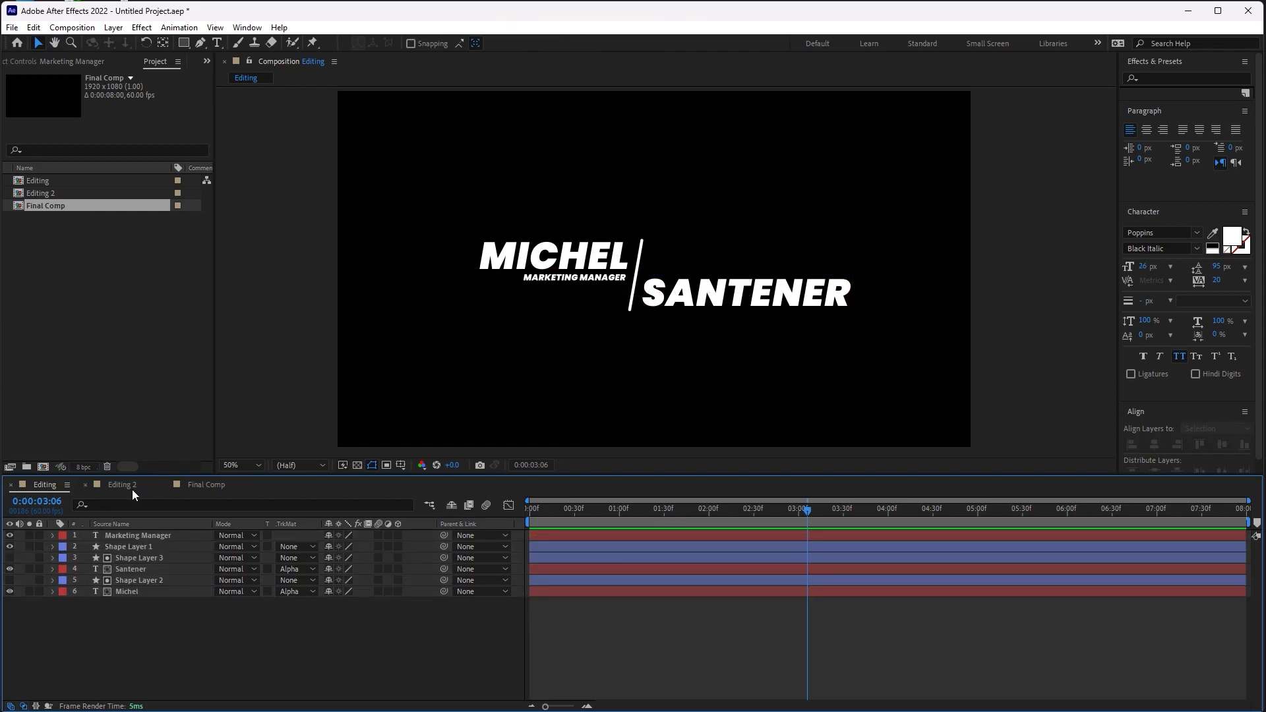
{"action": "left_click", "coordinate": [125, 485]}
{"action": "left_click", "coordinate": [50, 193]}
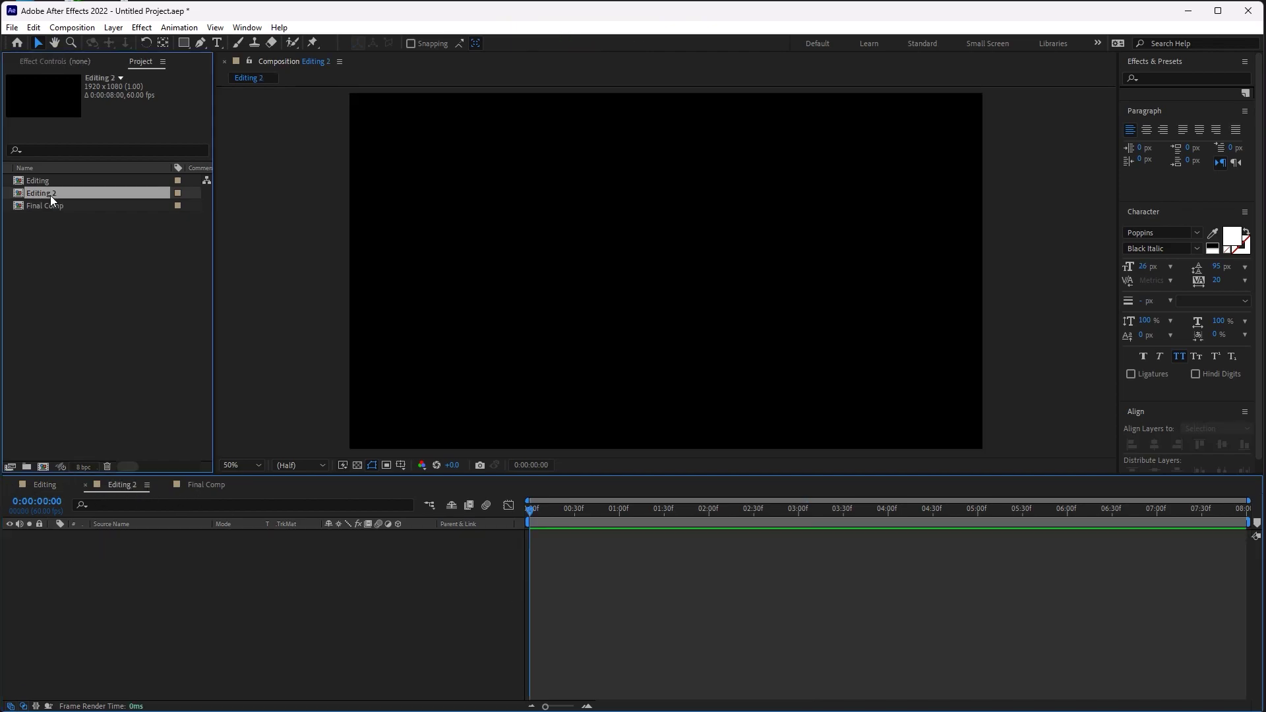
{"action": "left_click", "coordinate": [47, 181]}
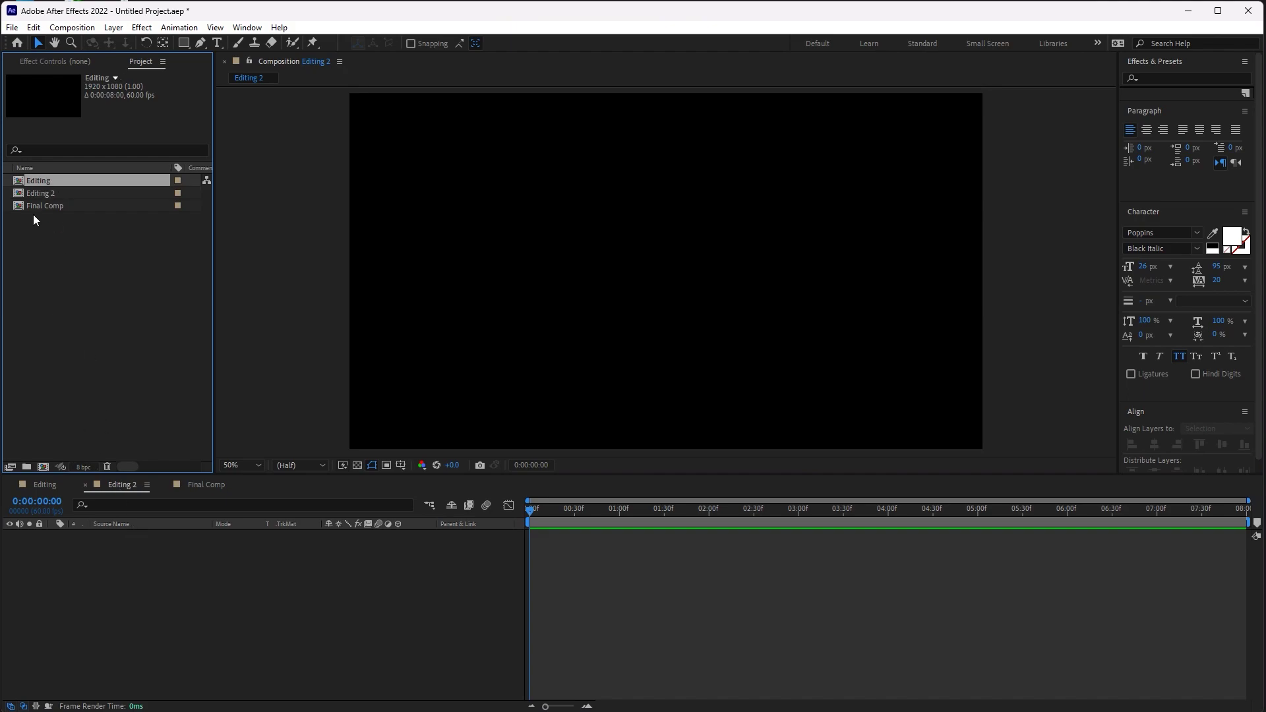
{"action": "left_click_drag", "start_coordinate": [30, 182], "coordinate": [152, 599]}
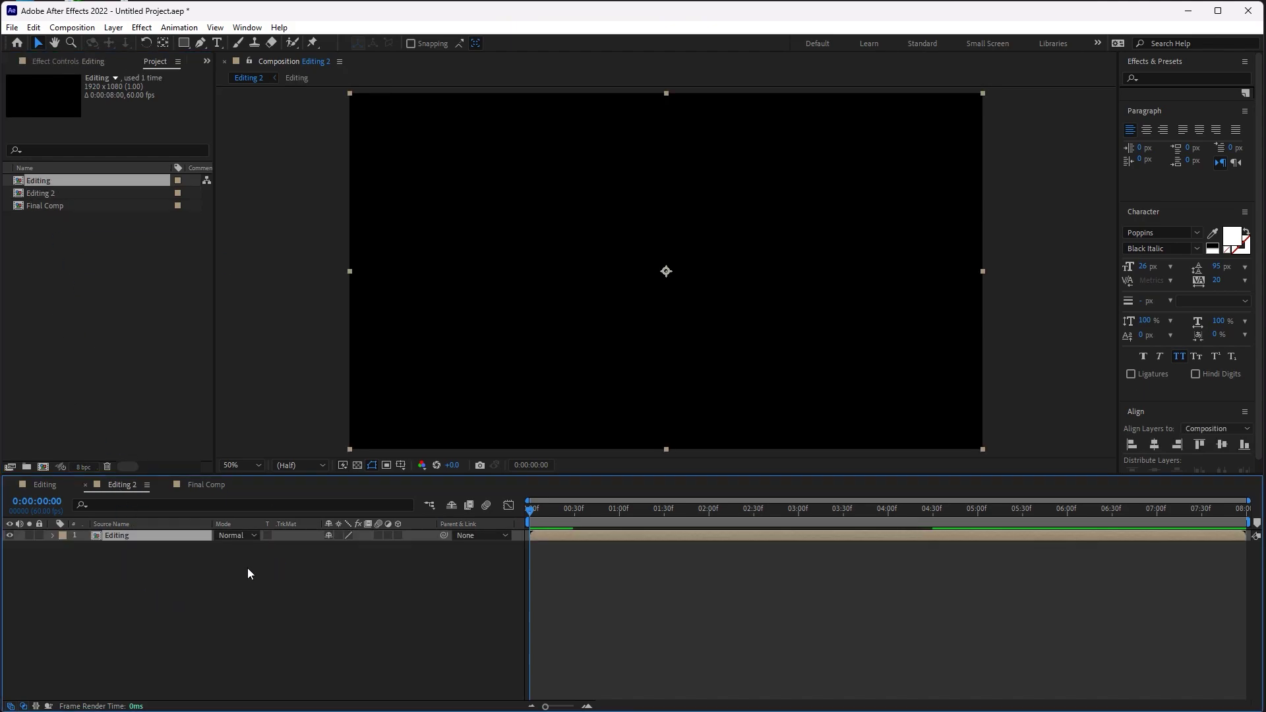
{"action": "left_click", "coordinate": [552, 513]}
{"action": "left_click_drag", "start_coordinate": [552, 513], "coordinate": [767, 525]}
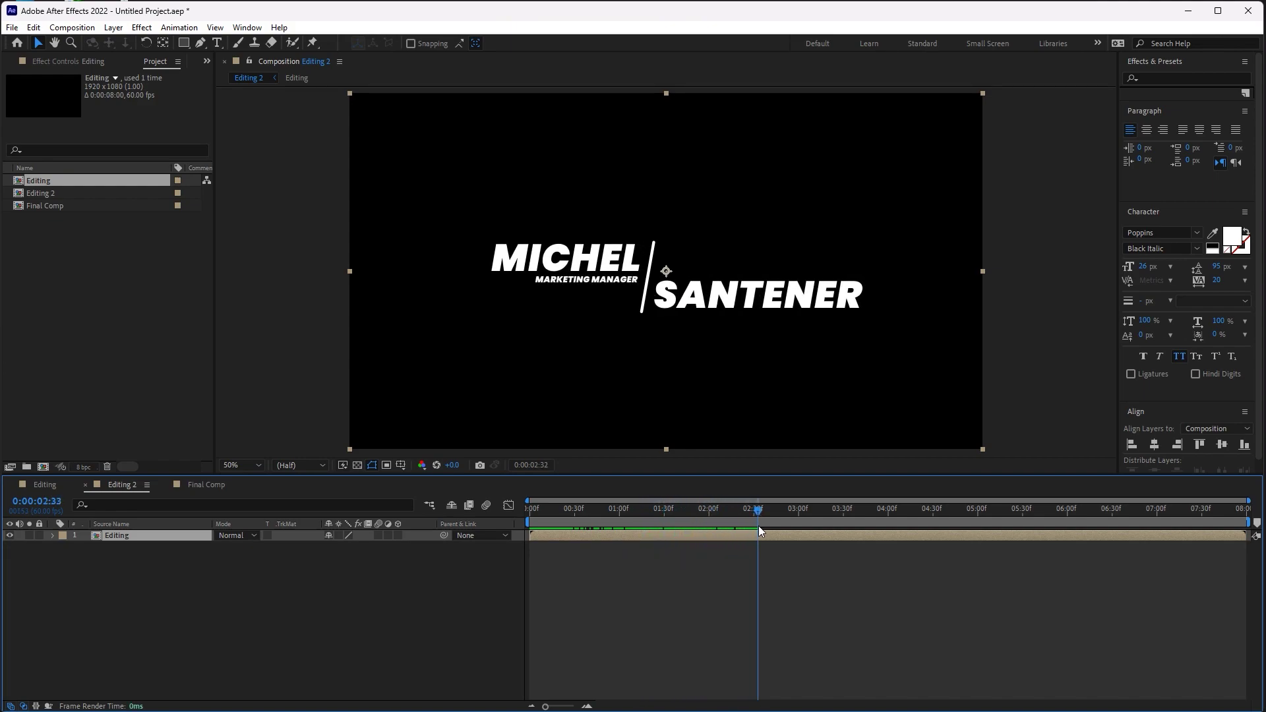
Keyframe the Editing layer's Scale from 100% at 2:39 to 90% at 3:00
{"action": "key", "text": "s"}
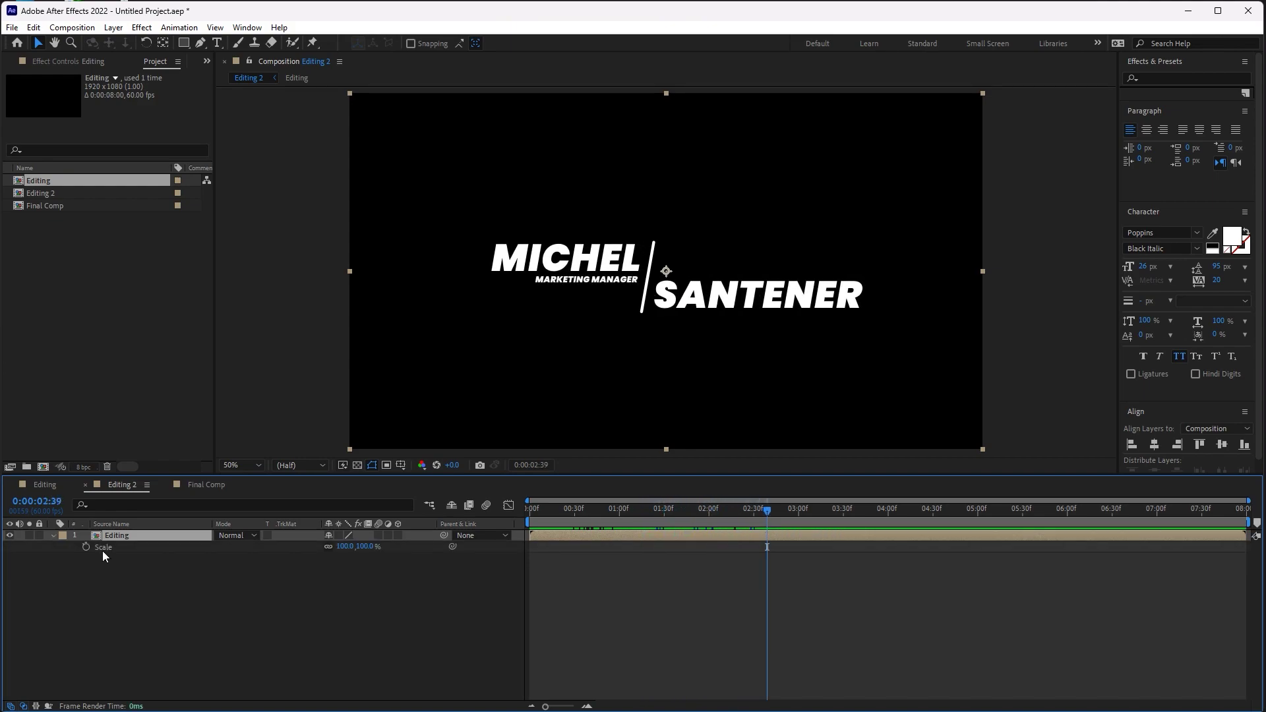
{"action": "left_click", "coordinate": [85, 548]}
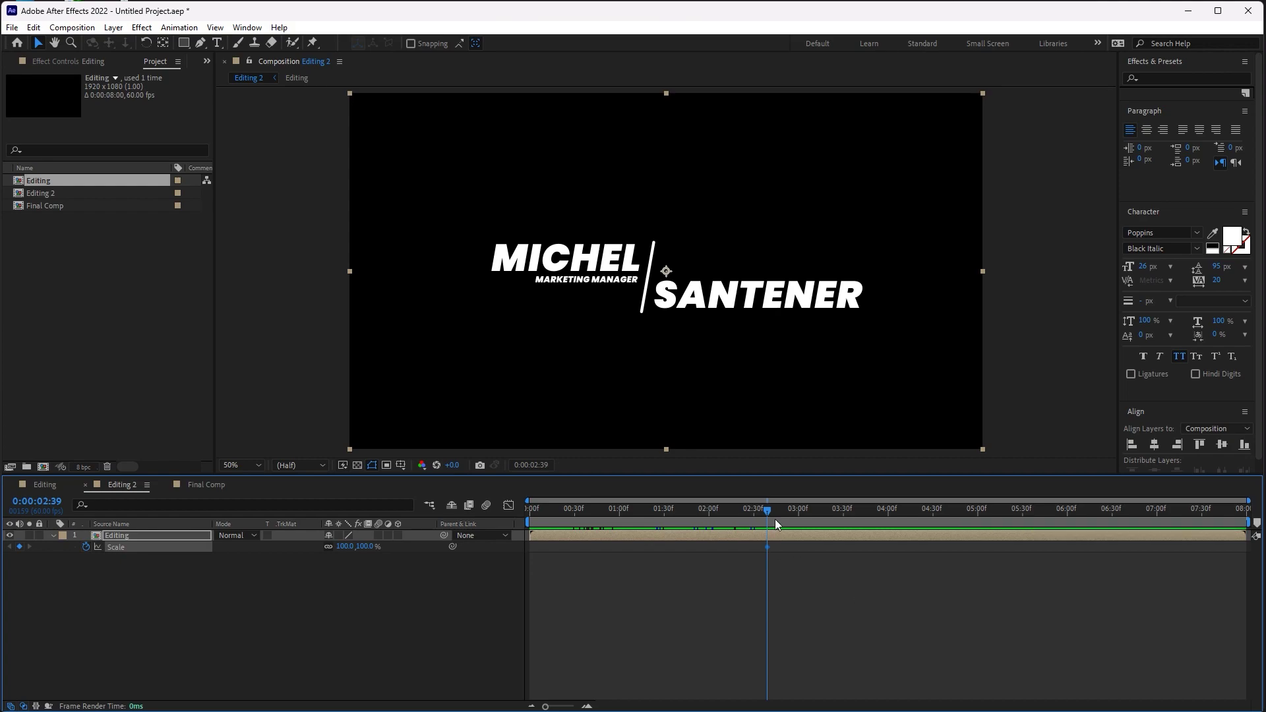
{"action": "left_click_drag", "start_coordinate": [775, 524], "coordinate": [803, 514]}
{"action": "left_click", "coordinate": [349, 547]}
{"action": "type", "text": "90"}
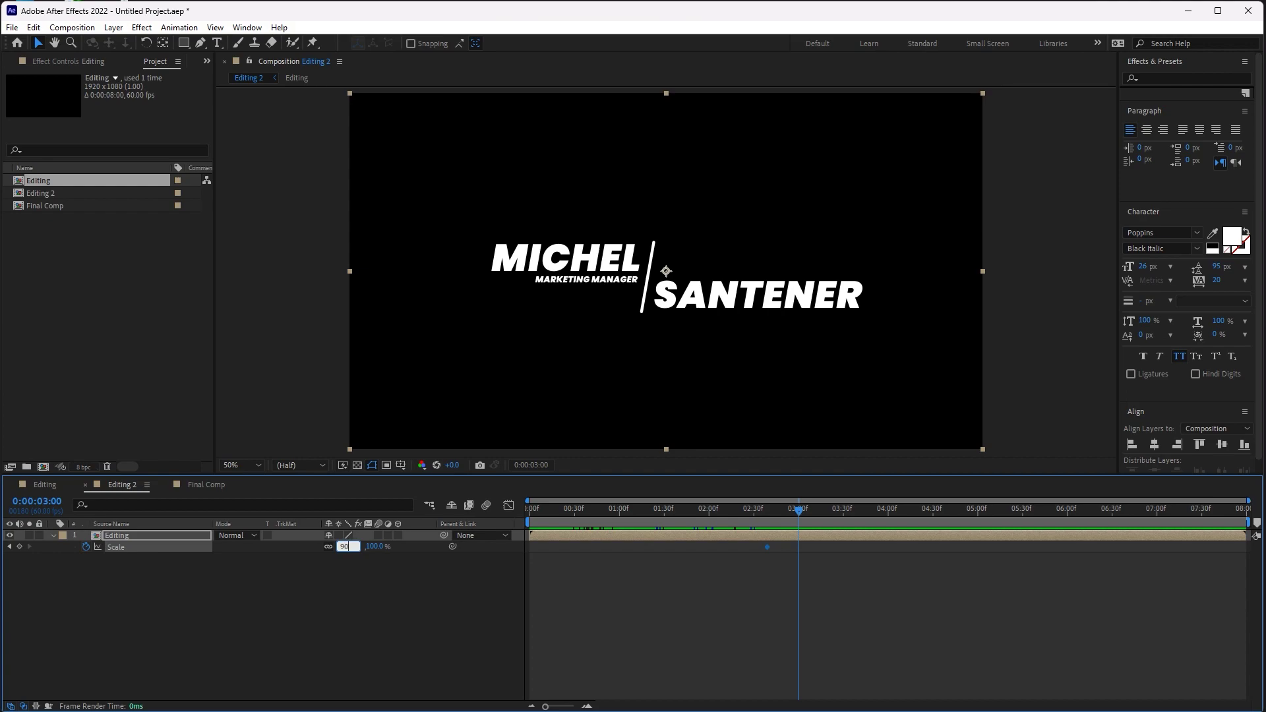
{"action": "key", "text": "Return"}
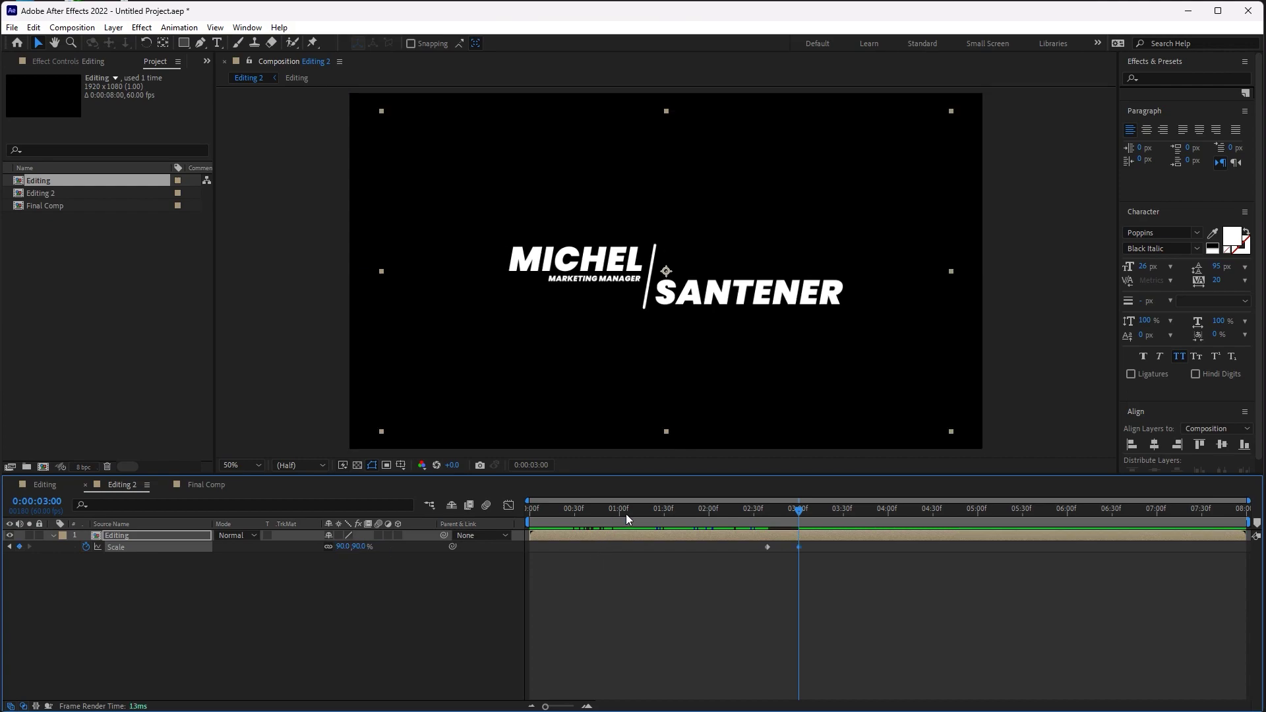
Apply Easy Ease to both Scale keyframes and lengthen their influence in the speed graph
{"action": "left_click_drag", "start_coordinate": [810, 553], "coordinate": [755, 546]}
{"action": "right_click", "coordinate": [766, 550]}
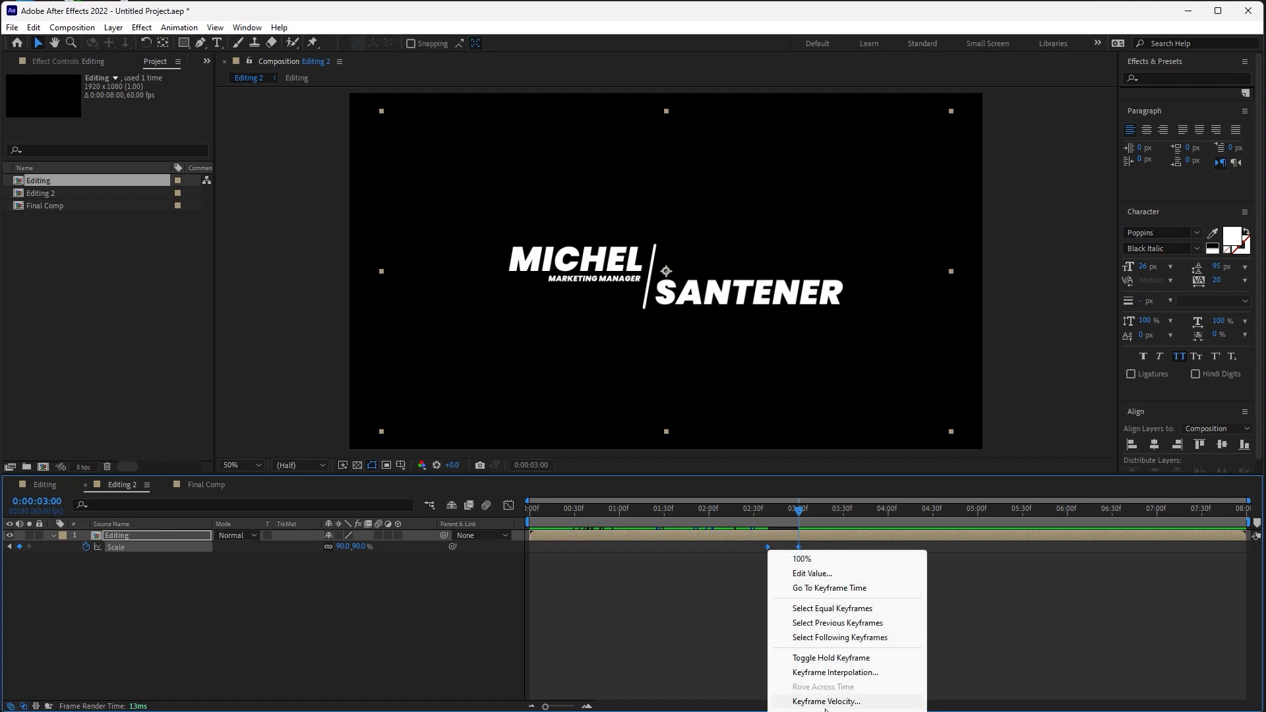
{"action": "mouse_move", "coordinate": [825, 710]}
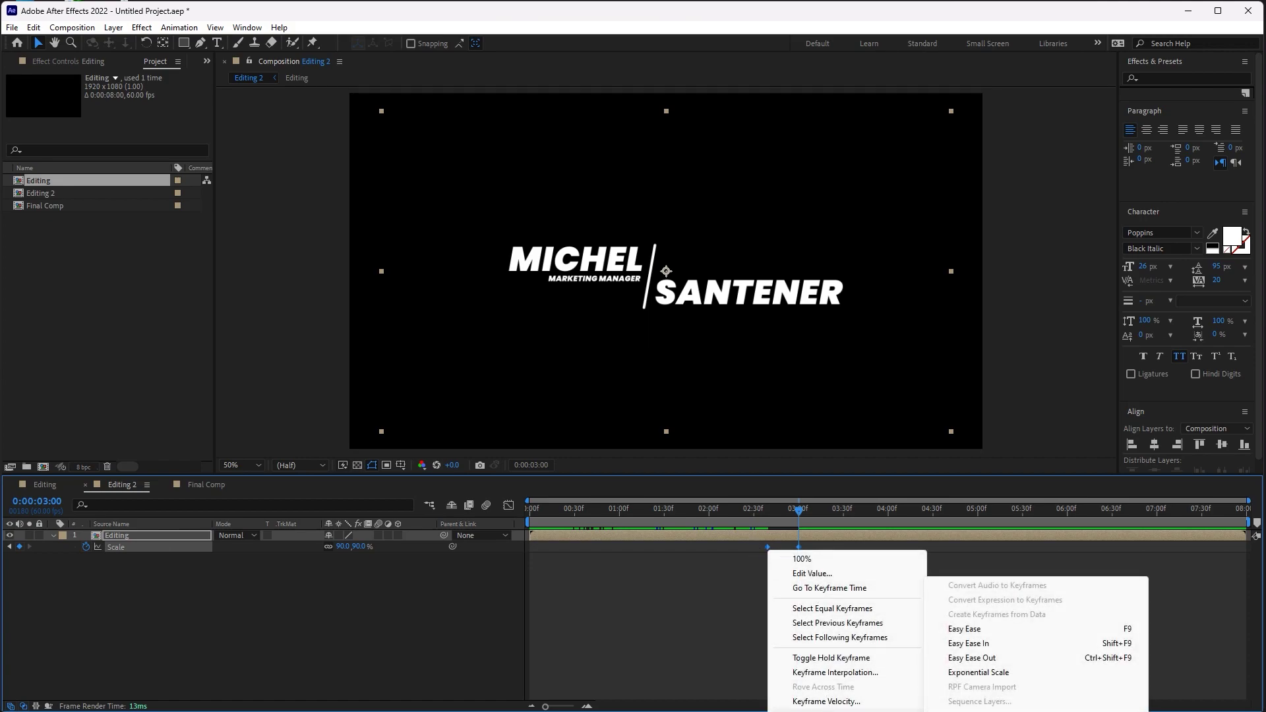
{"action": "left_click", "coordinate": [984, 632]}
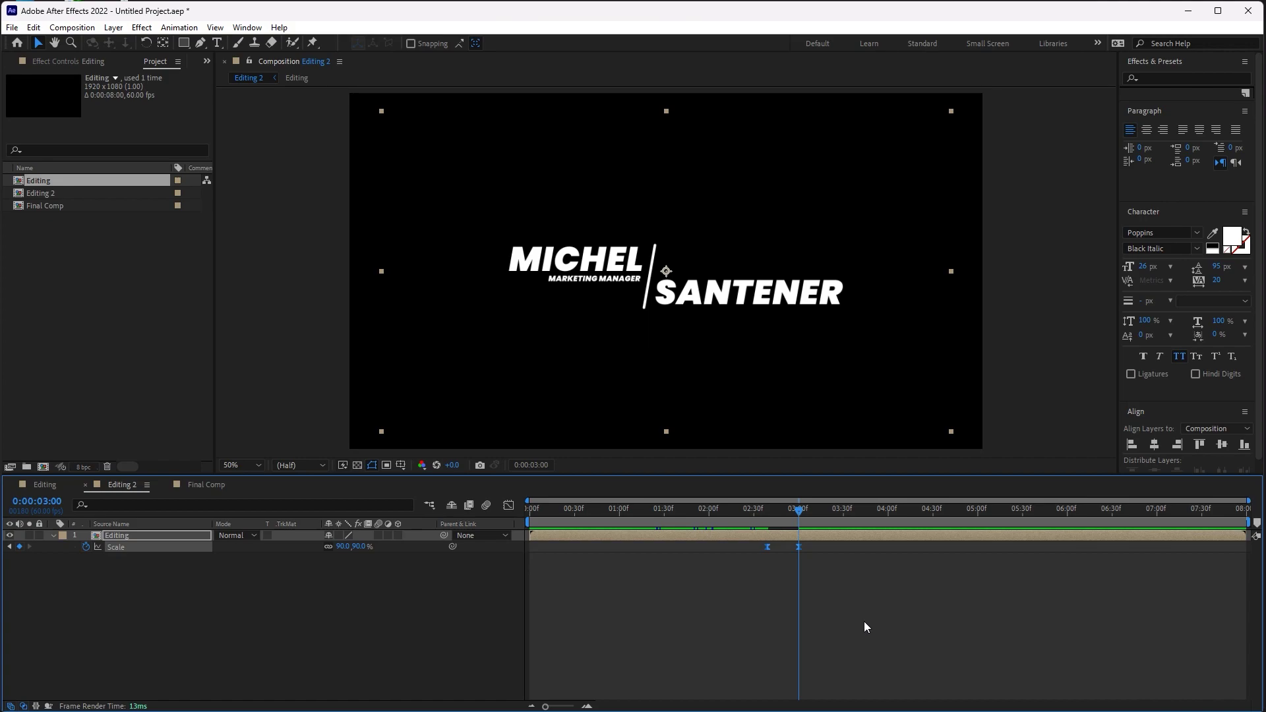
{"action": "left_click", "coordinate": [509, 506]}
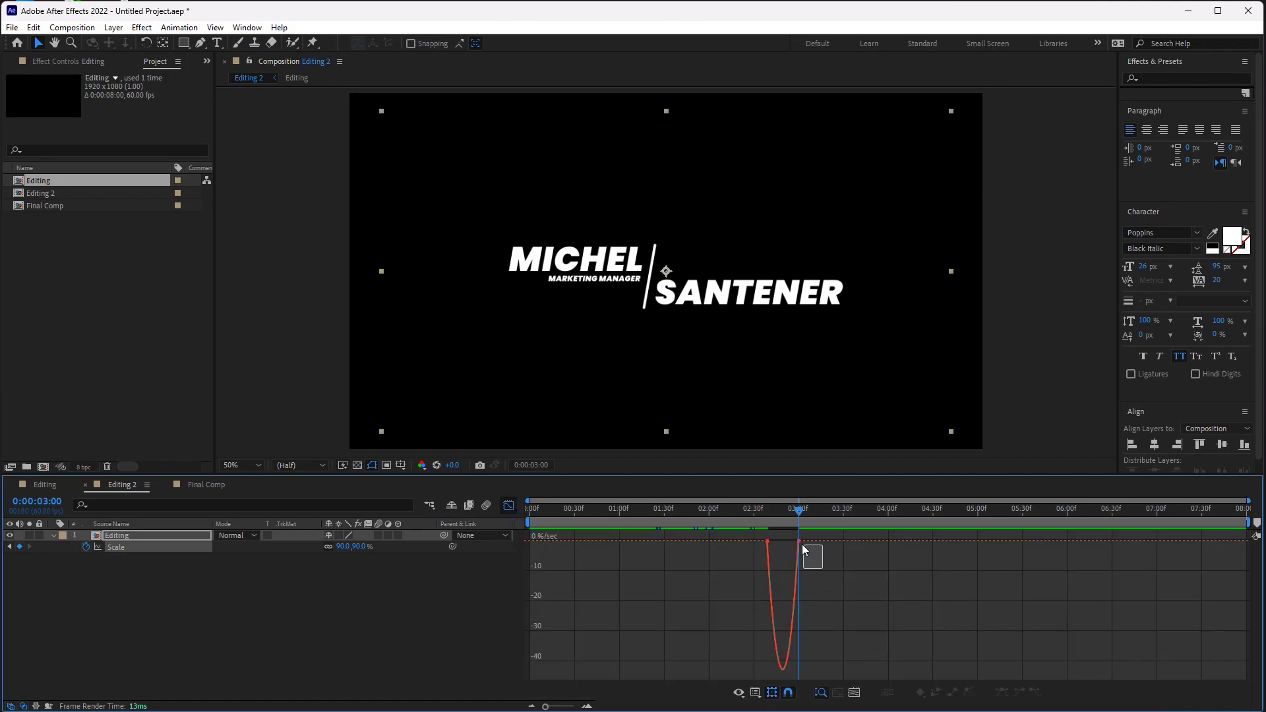
{"action": "left_click_drag", "start_coordinate": [796, 542], "coordinate": [782, 541]}
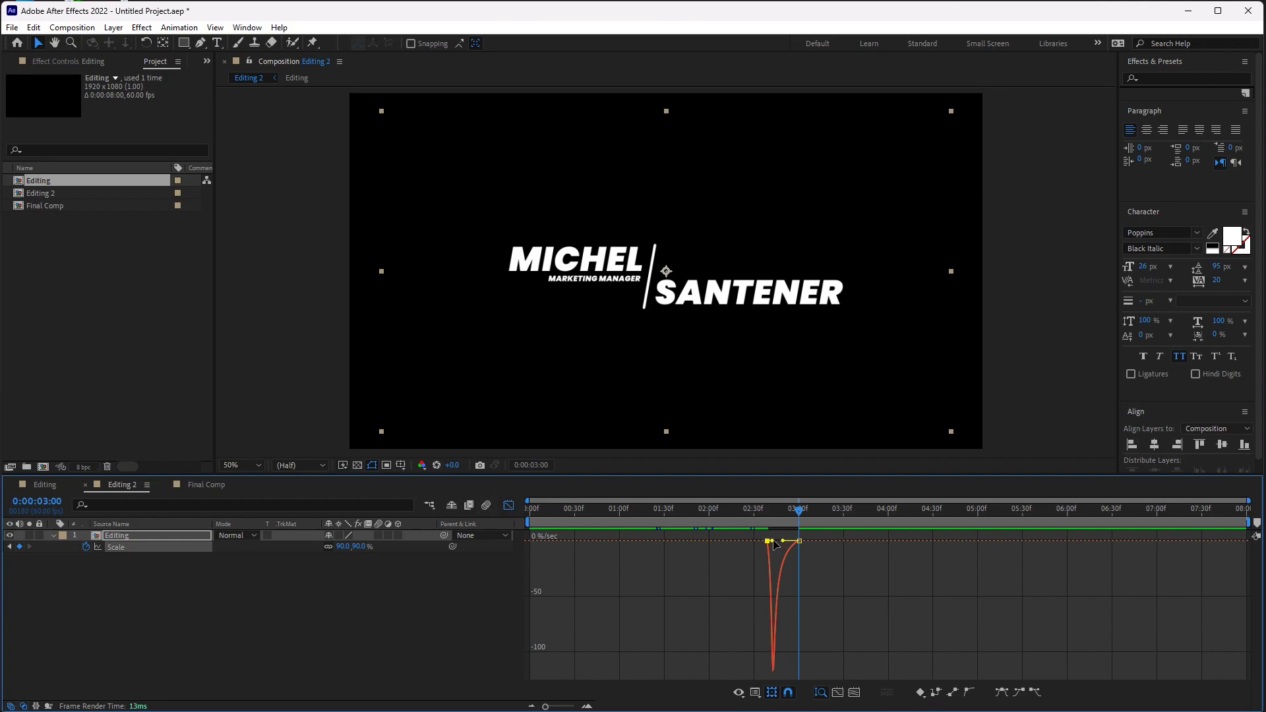
{"action": "left_click_drag", "start_coordinate": [775, 542], "coordinate": [781, 541]}
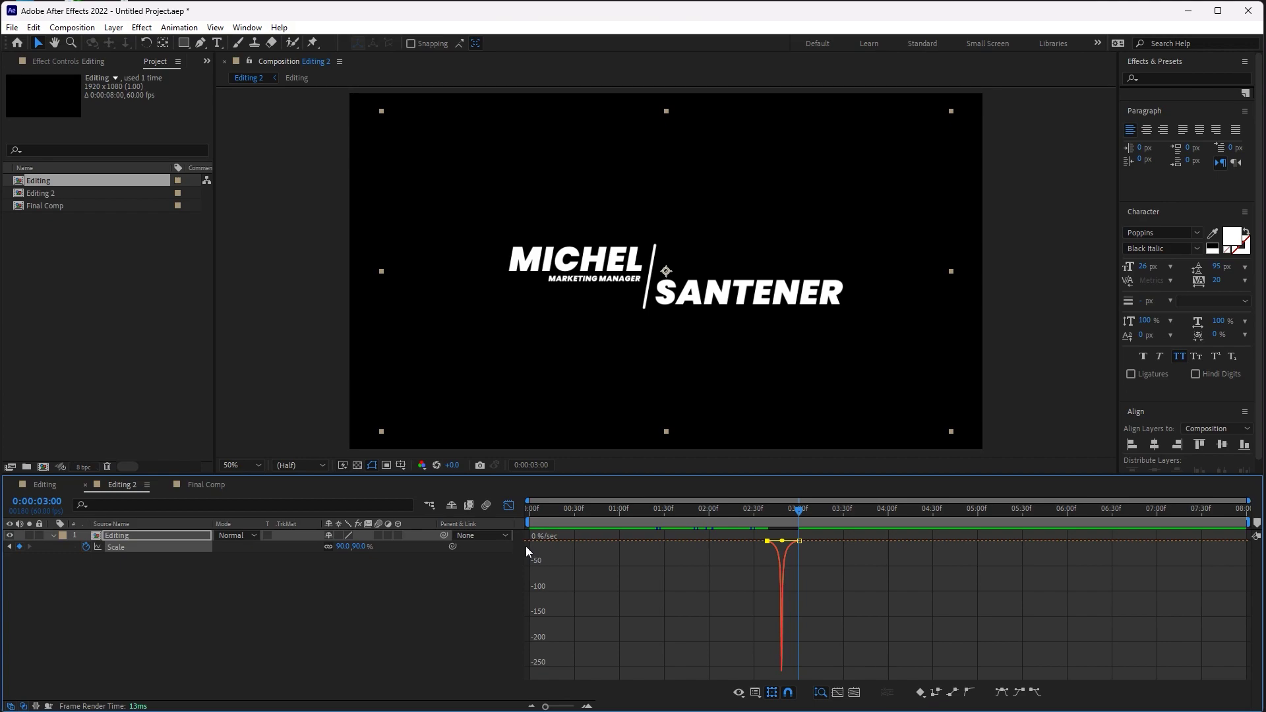
Preview the nested title's eased shrink to 90% in Editing 2 from the start, then open Final Comp
{"action": "left_click", "coordinate": [508, 505]}
{"action": "key", "text": "Home"}
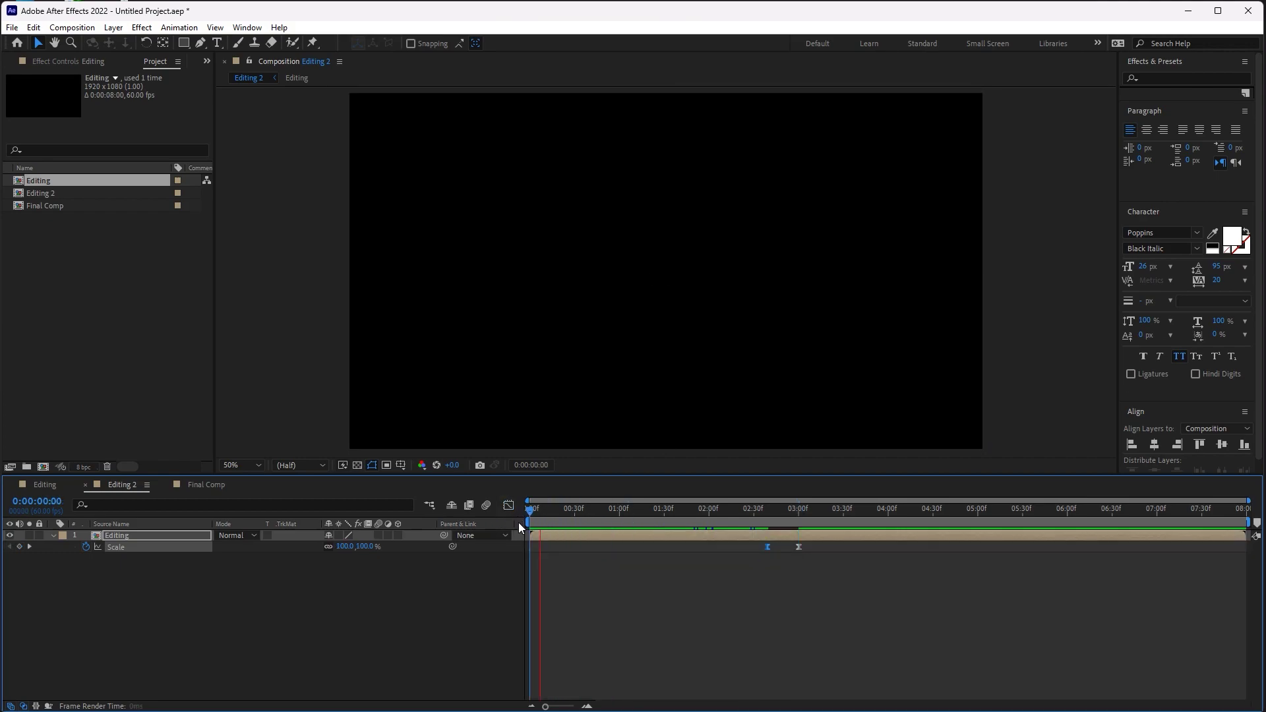
{"action": "key", "text": "space"}
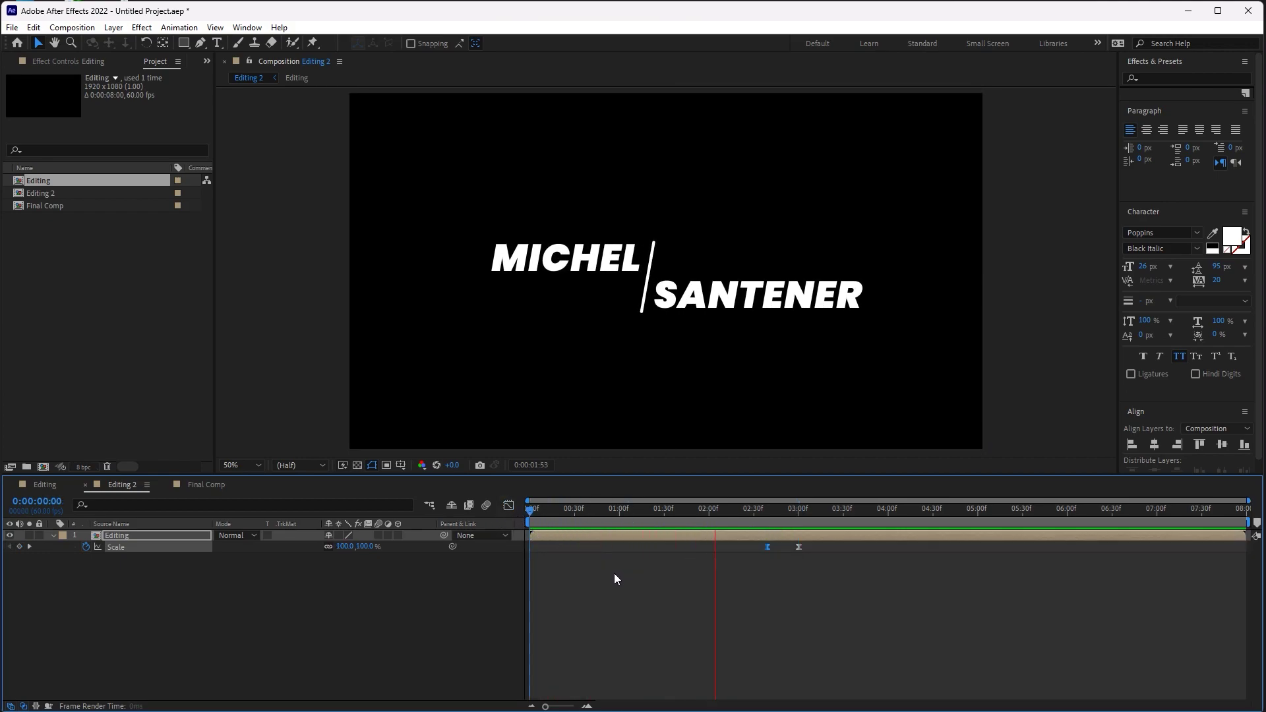
{"action": "key", "text": "space"}
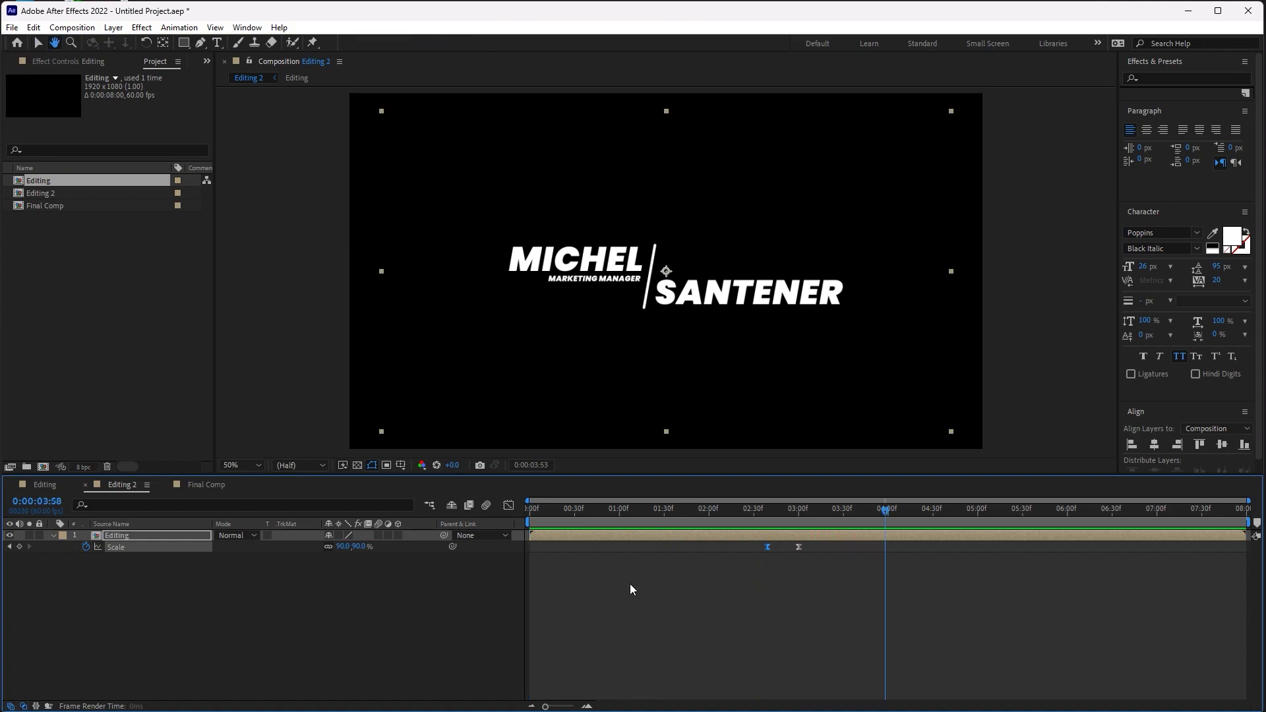
{"action": "left_click", "coordinate": [536, 516]}
{"action": "key", "text": "space"}
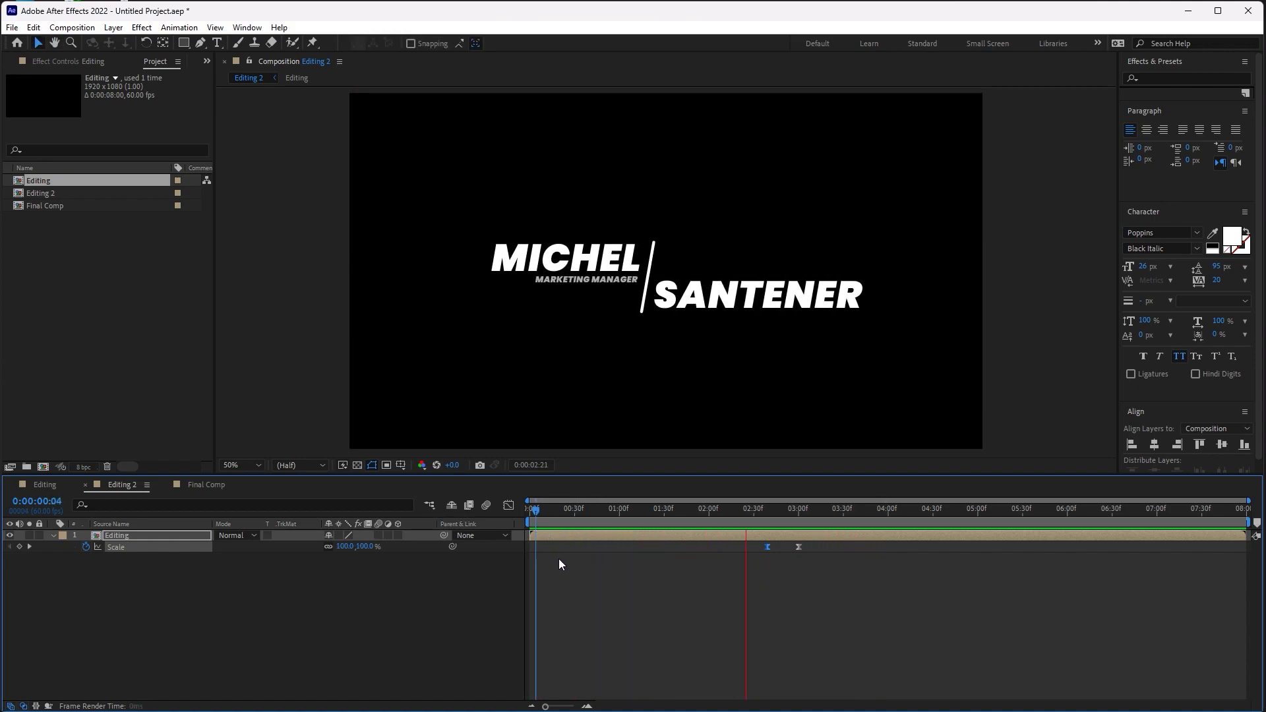
{"action": "key", "text": "space"}
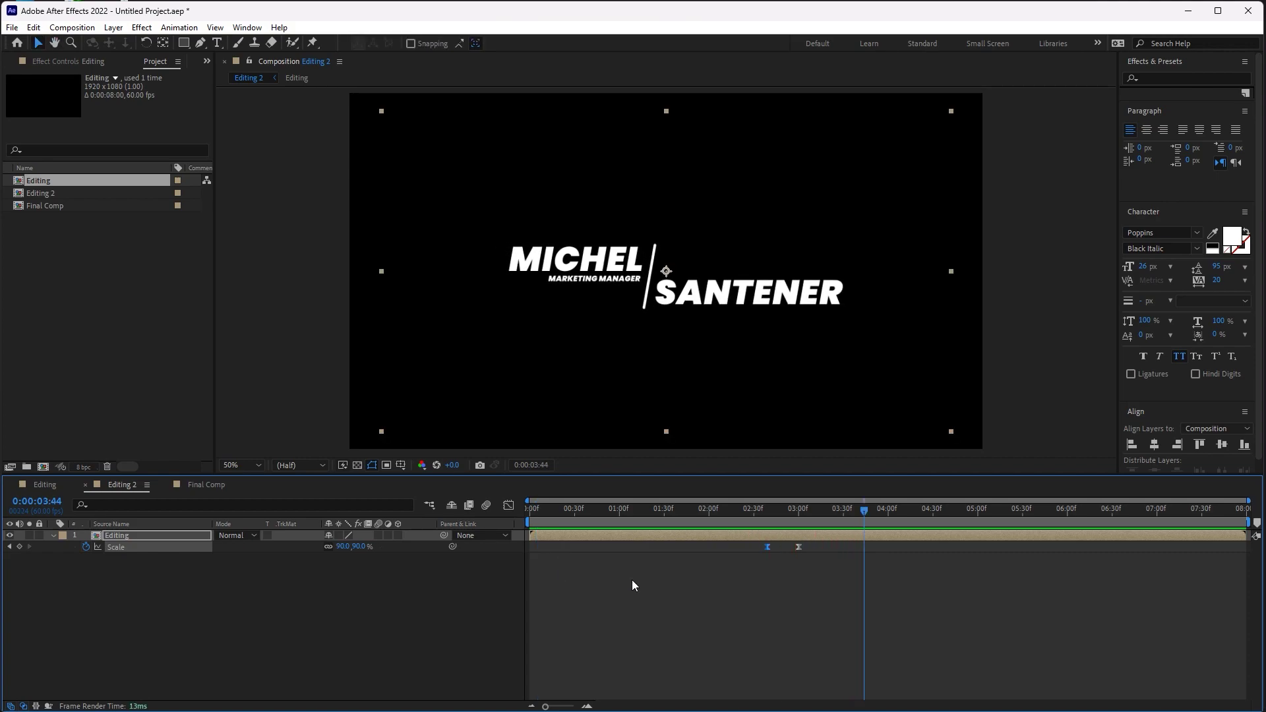
{"action": "left_click", "coordinate": [206, 485]}
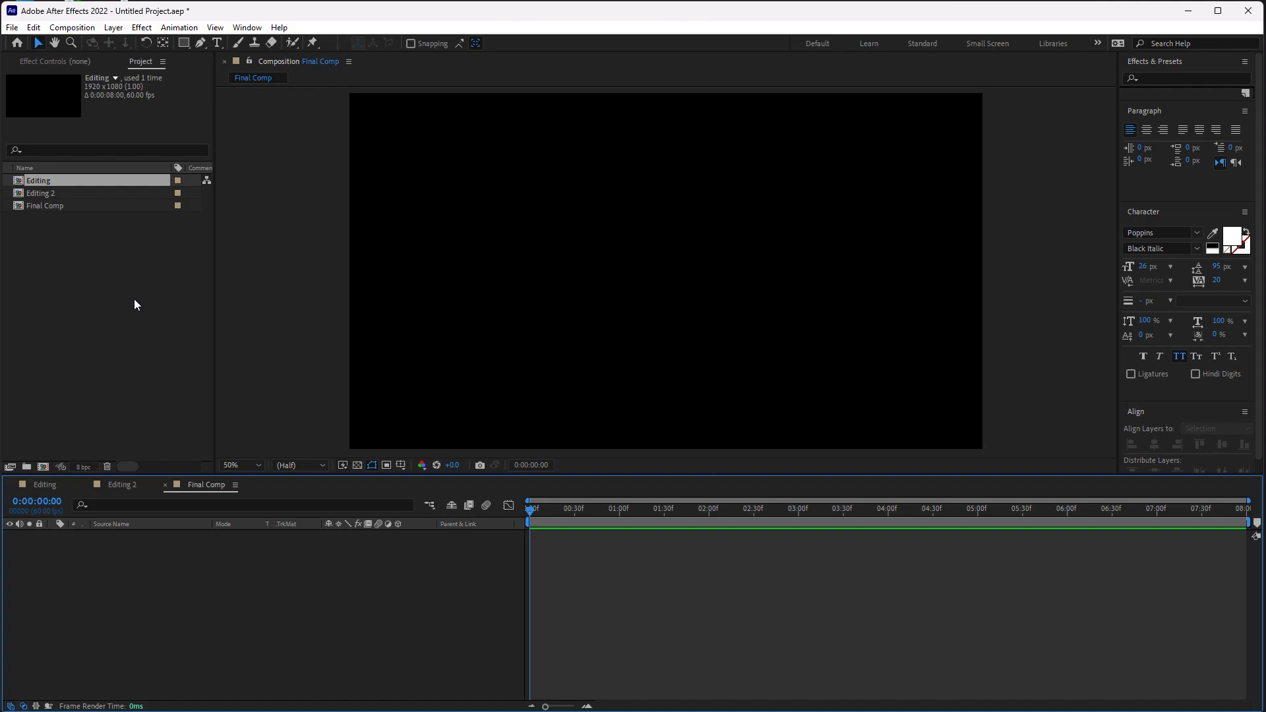
Add Editing 2 as a layer in Final Comp and scrub through the title
{"action": "left_click", "coordinate": [44, 486]}
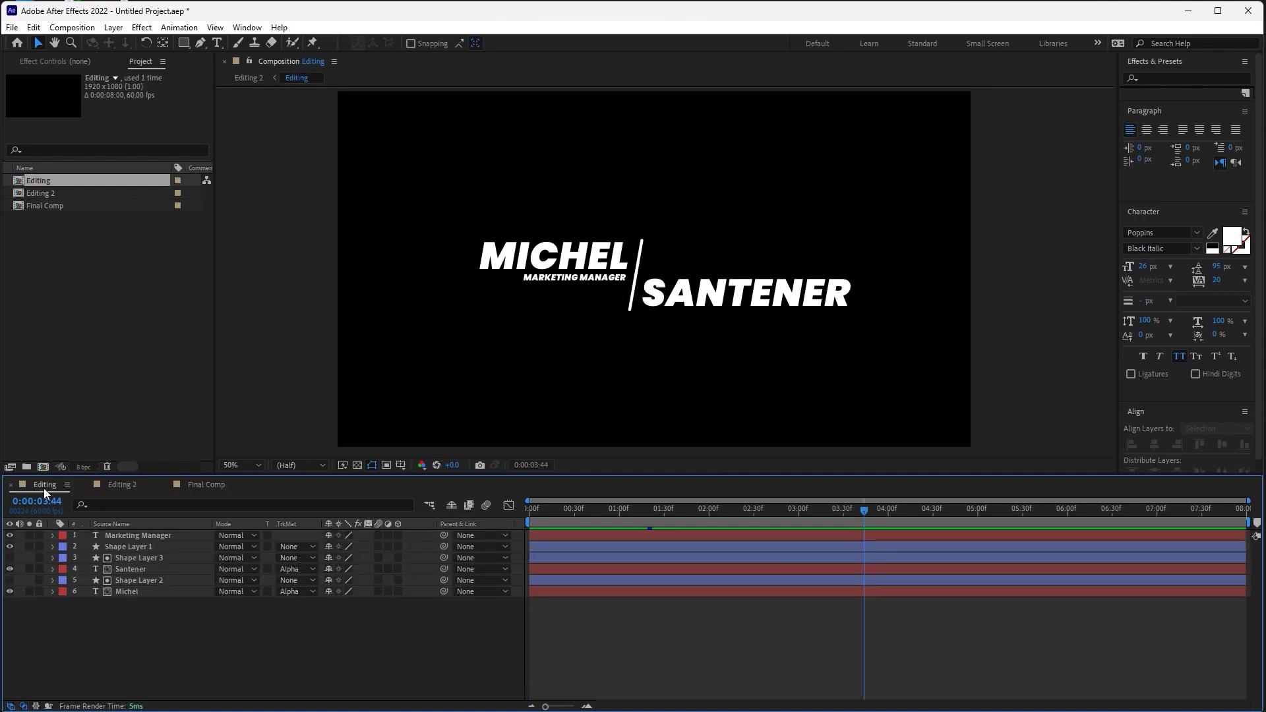
{"action": "left_click", "coordinate": [191, 484]}
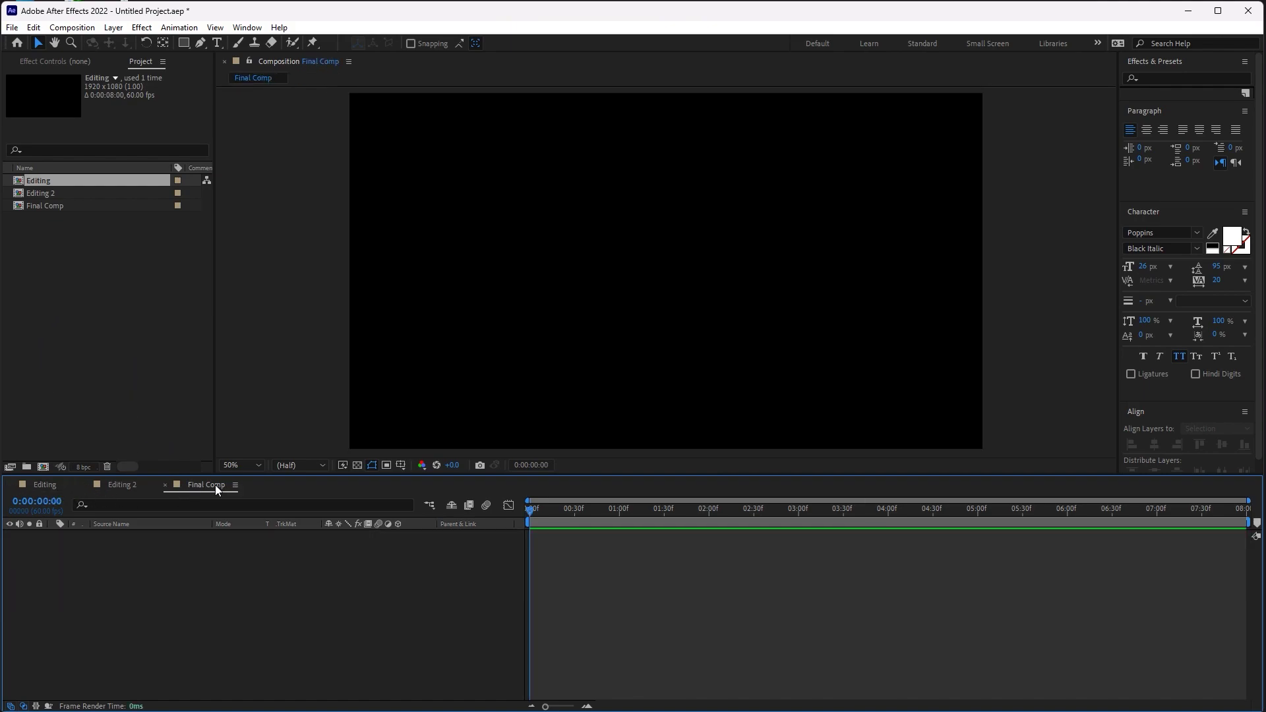
{"action": "left_click_drag", "start_coordinate": [39, 194], "coordinate": [175, 590]}
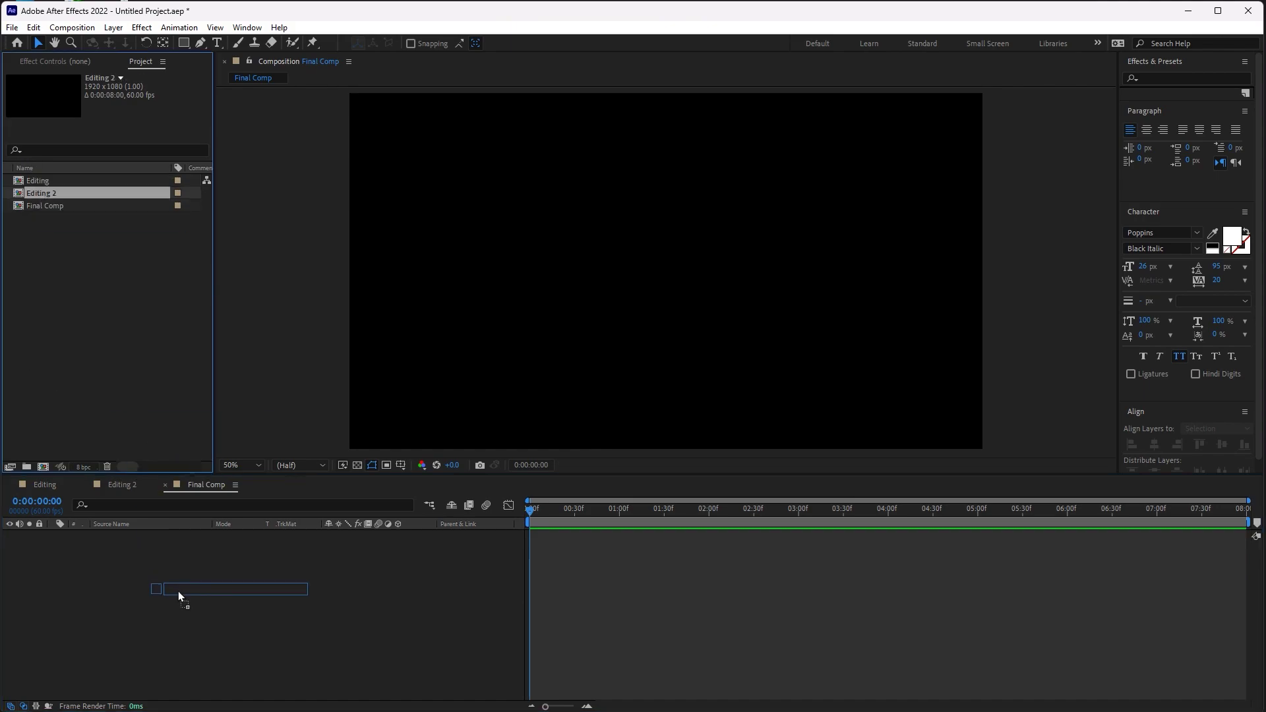
{"action": "left_click_drag", "start_coordinate": [547, 511], "coordinate": [818, 515]}
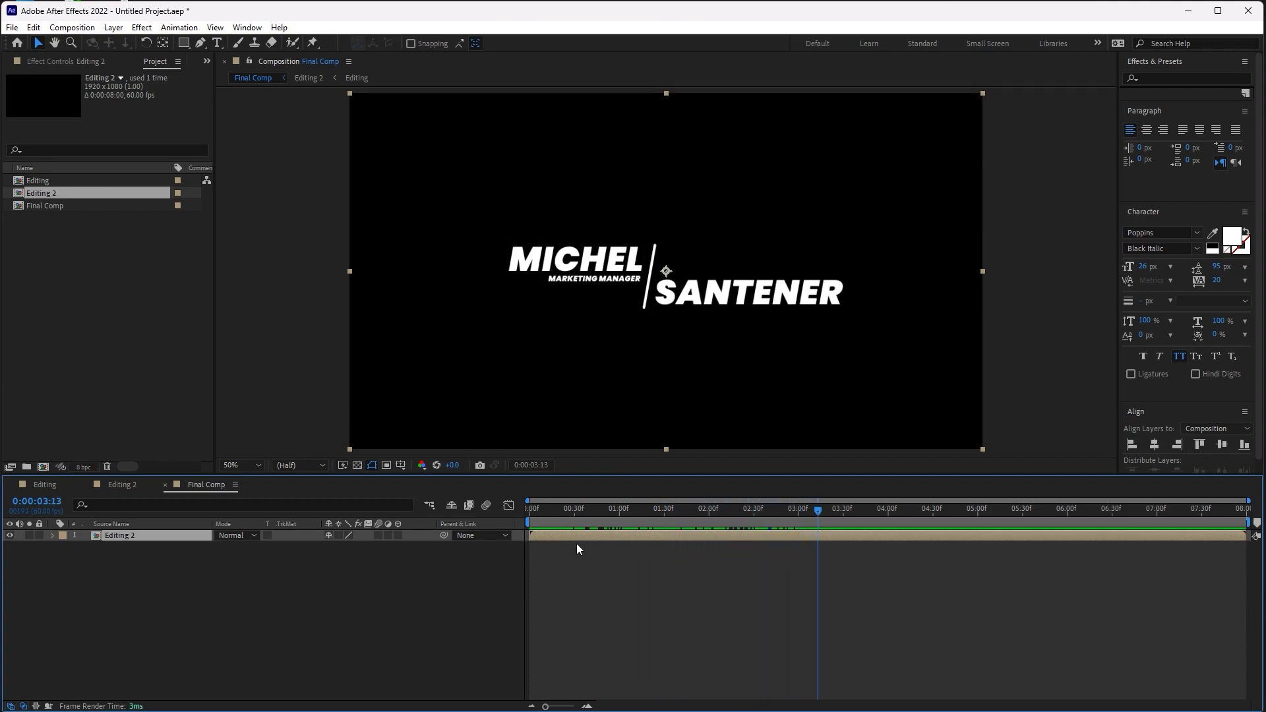
Duplicate the Editing 2 layer, time-reverse the top copy, and trim both to meet near 3.5 seconds
{"action": "key", "text": "ctrl+d"}
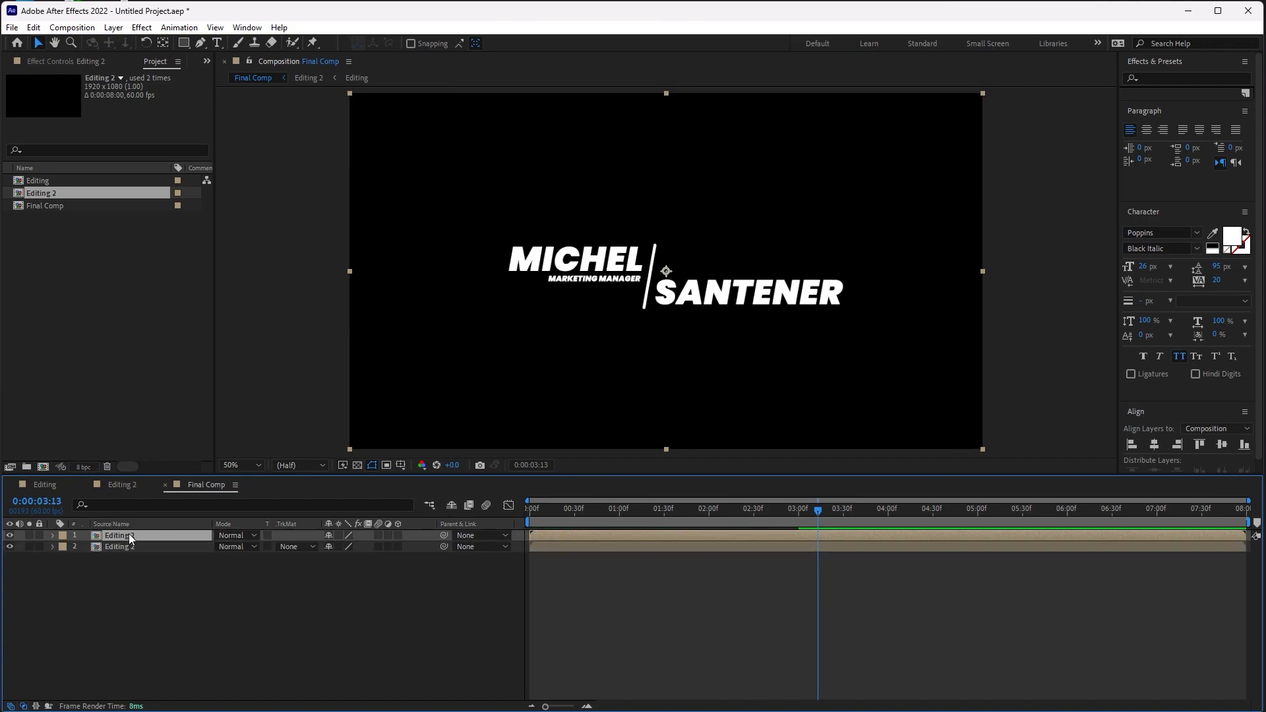
{"action": "right_click", "coordinate": [130, 535]}
{"action": "mouse_move", "coordinate": [208, 229]}
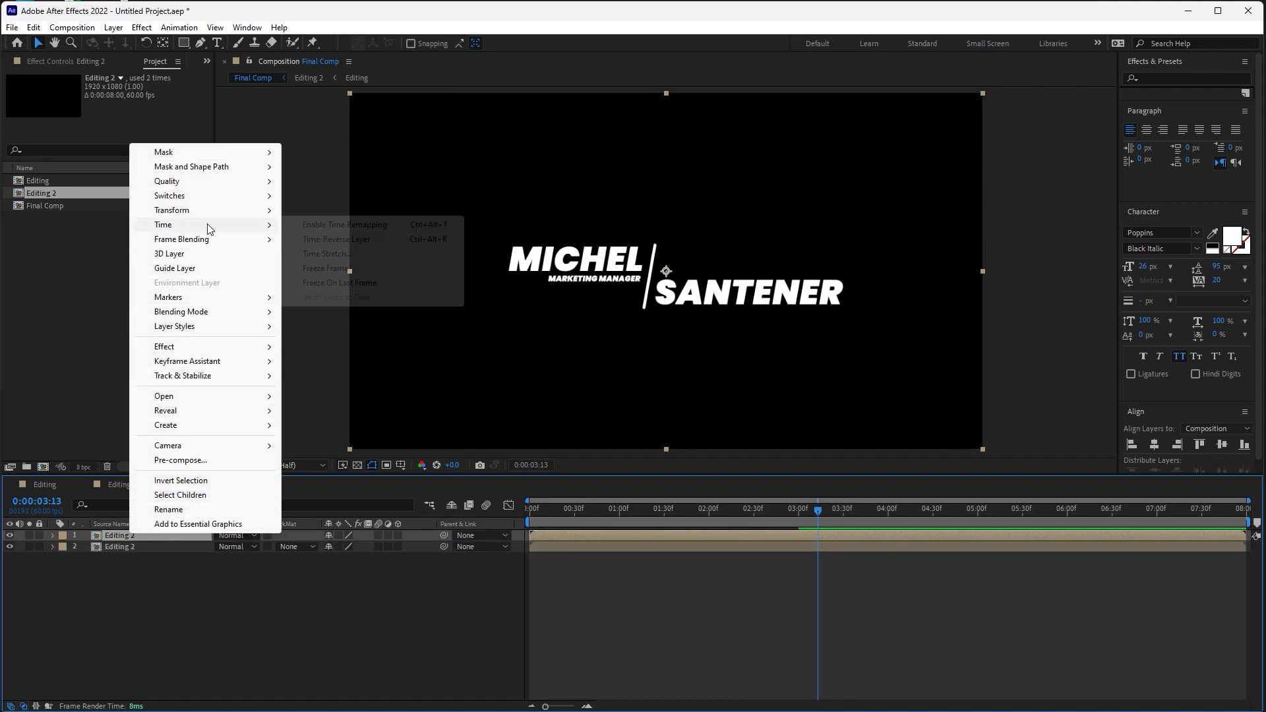
{"action": "left_click", "coordinate": [310, 240]}
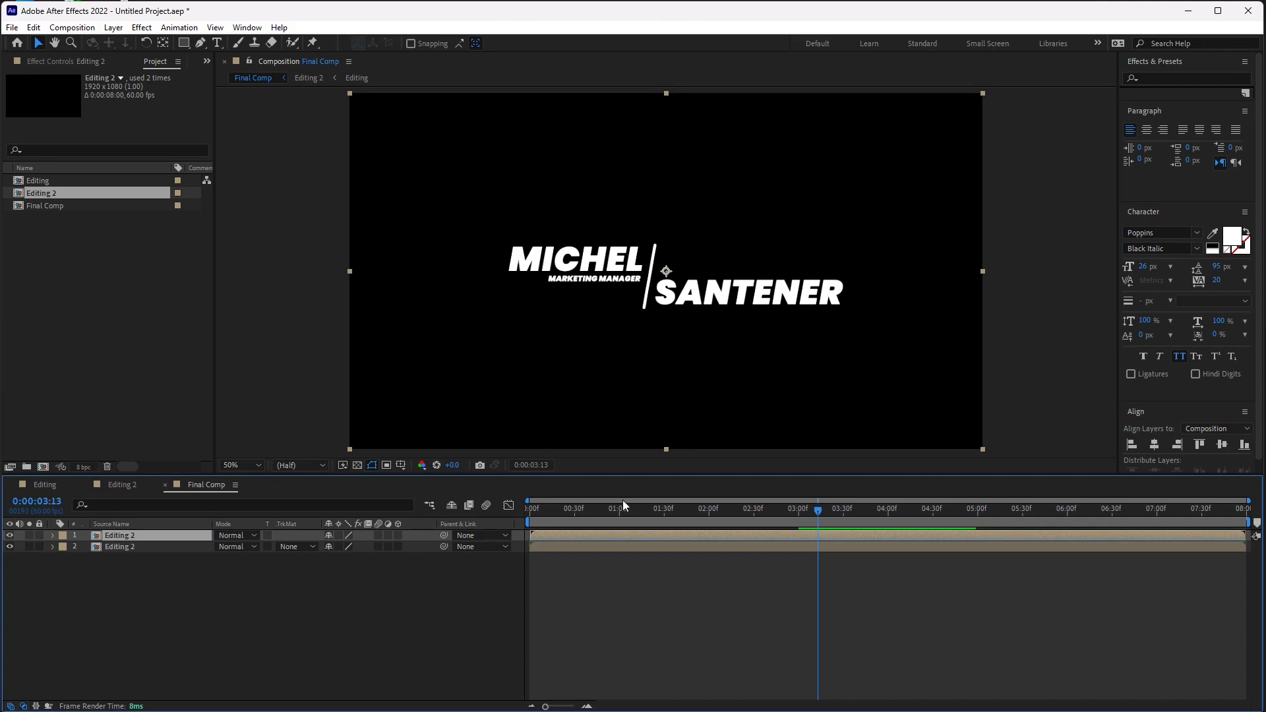
{"action": "left_click_drag", "start_coordinate": [532, 535], "coordinate": [835, 534]}
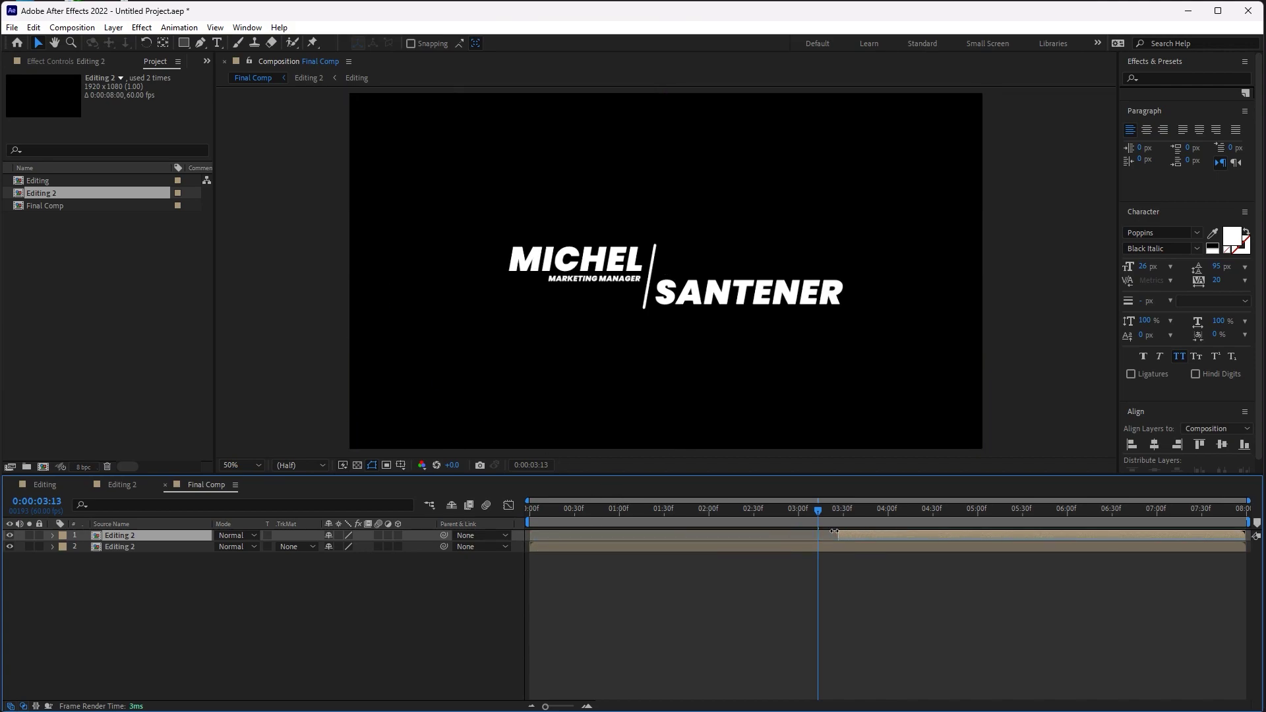
{"action": "mouse_move", "coordinate": [1244, 547]}
{"action": "left_mouse_down"}
{"action": "mouse_move", "coordinate": [839, 547]}
{"action": "mouse_move", "coordinate": [924, 512]}
{"action": "mouse_move", "coordinate": [1232, 521]}
{"action": "left_mouse_up"}
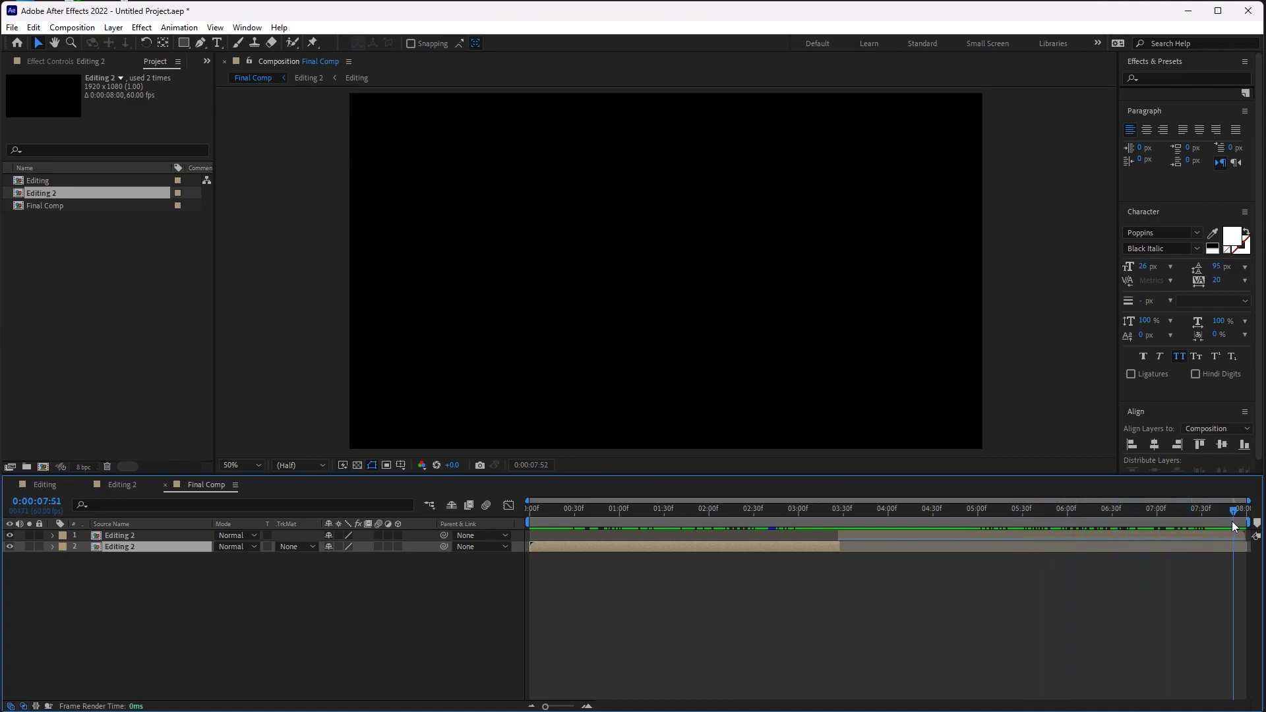
Play the Final Comp title animation, scrub back to the partly revealed title, then open Editing
{"action": "key", "text": "space"}
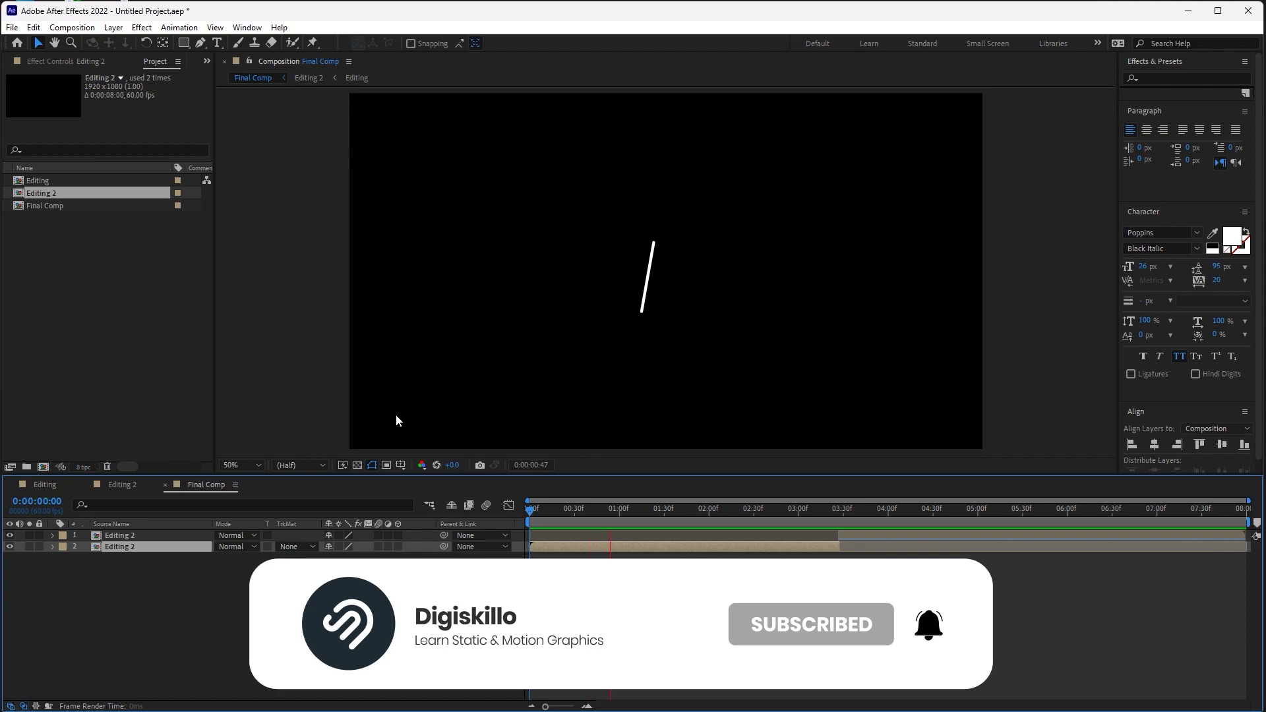
{"action": "key", "text": "space"}
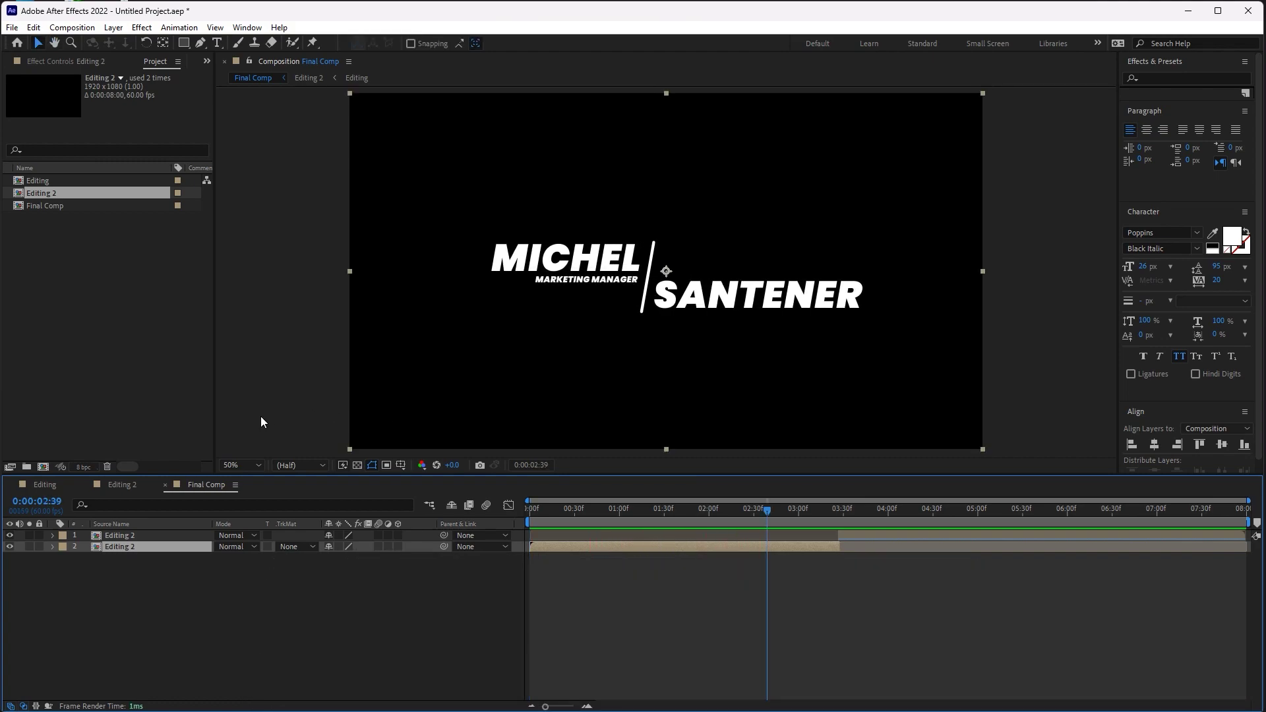
{"action": "left_click_drag", "start_coordinate": [656, 510], "coordinate": [649, 509]}
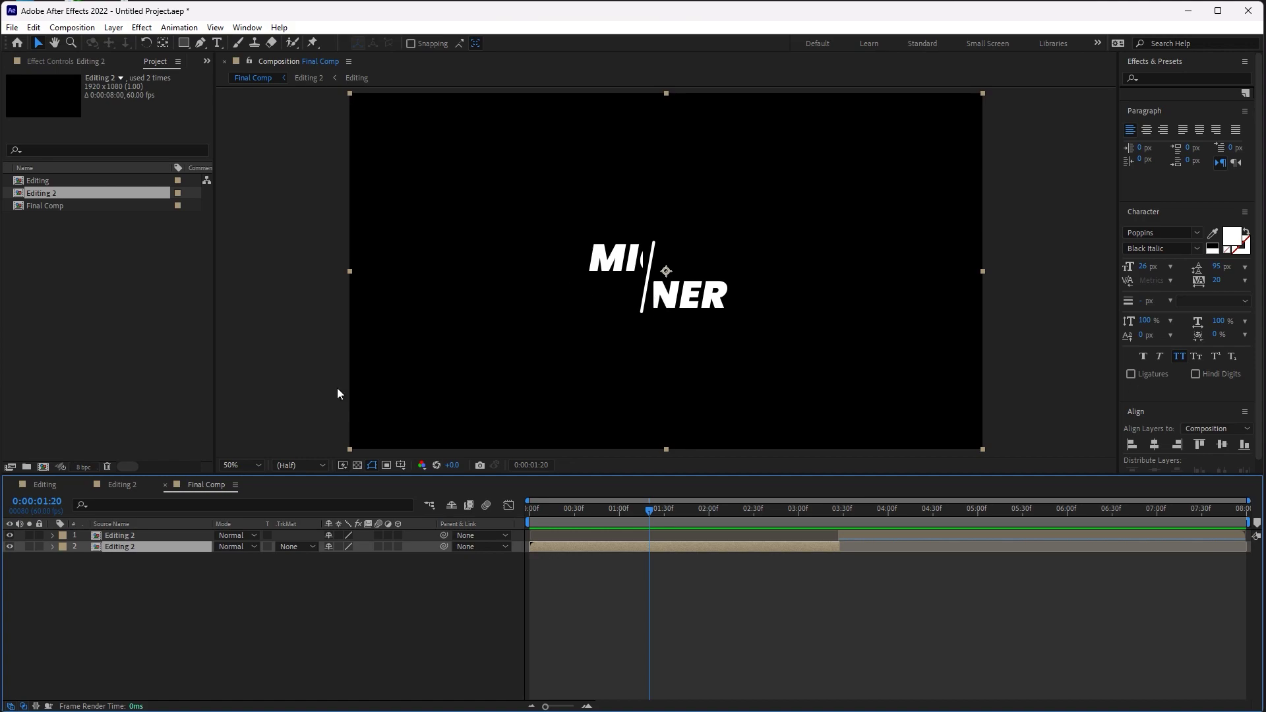
{"action": "left_click", "coordinate": [74, 485]}
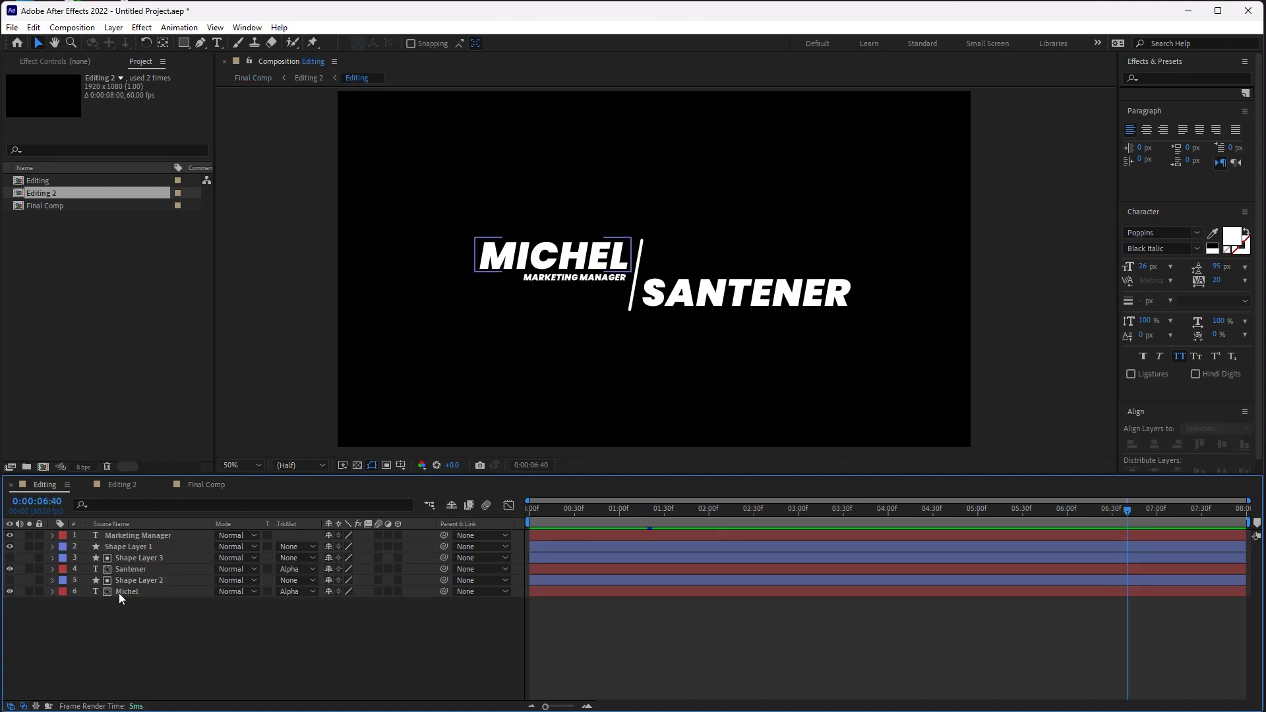
Select Shape Layer 2 and expand its Contents > Rectangle 1 > Transform properties
{"action": "left_click", "coordinate": [136, 580]}
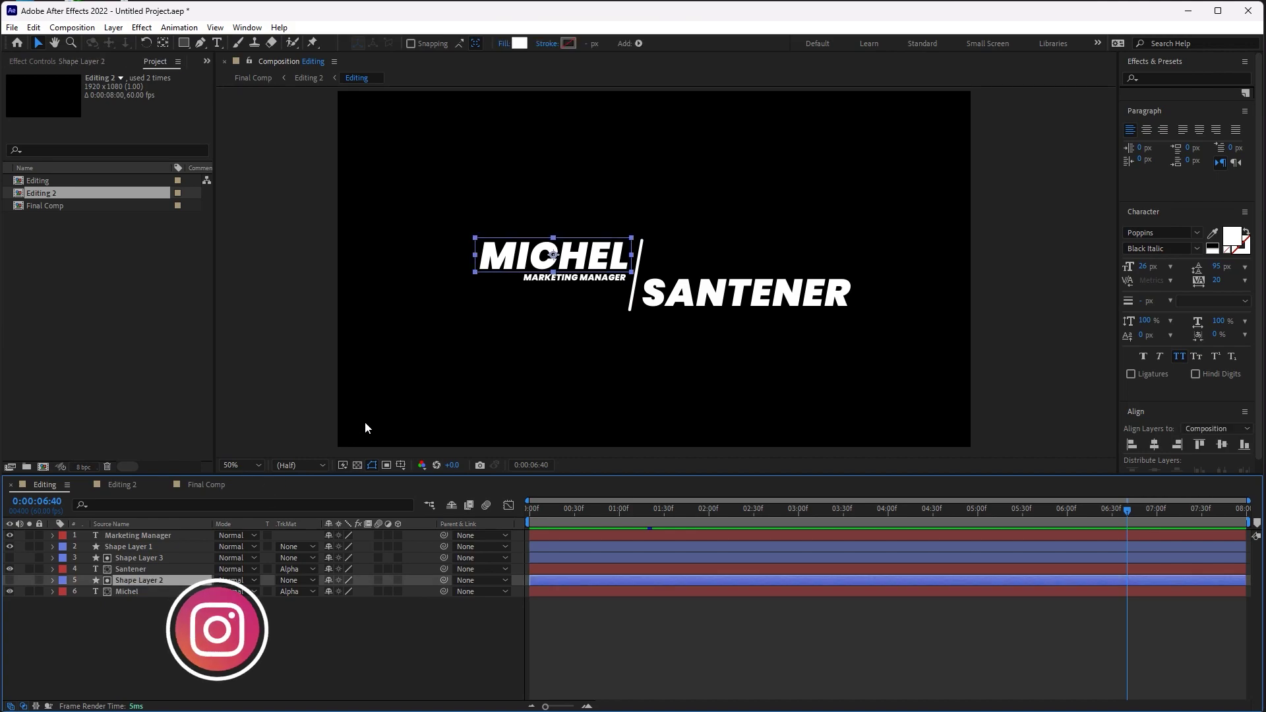
{"action": "left_click", "coordinate": [53, 580]}
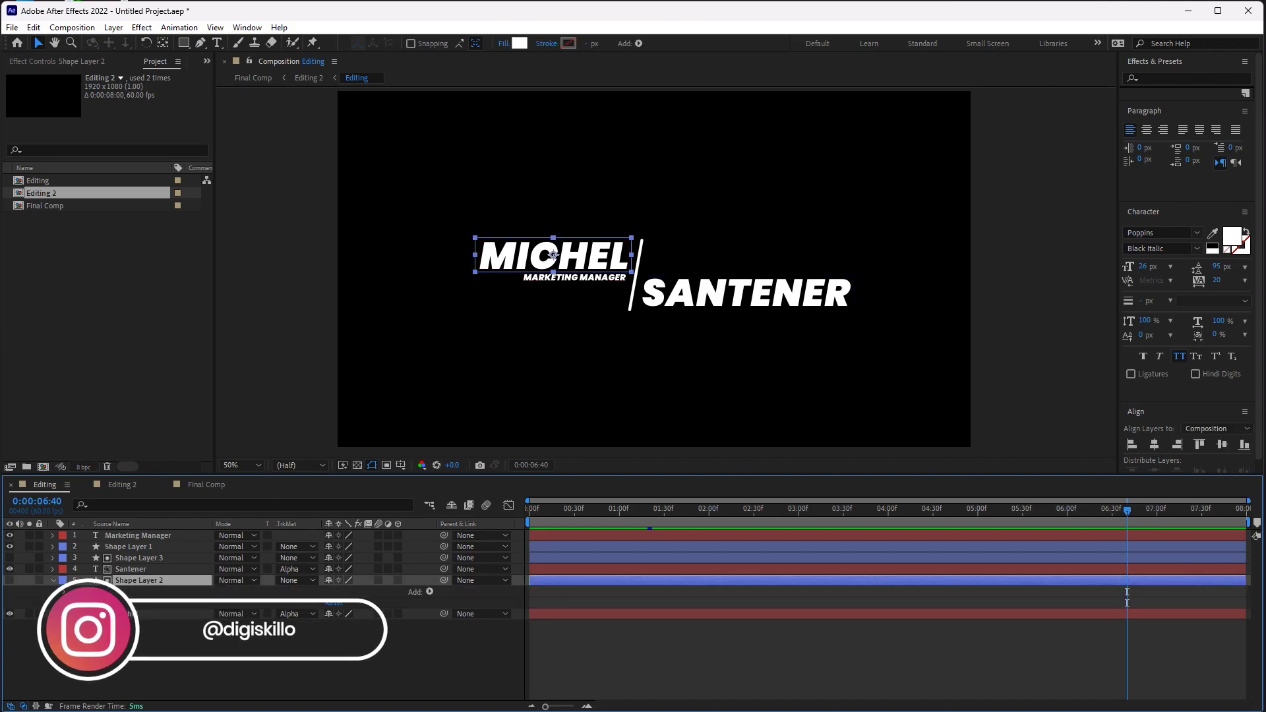
{"action": "left_click", "coordinate": [63, 602]}
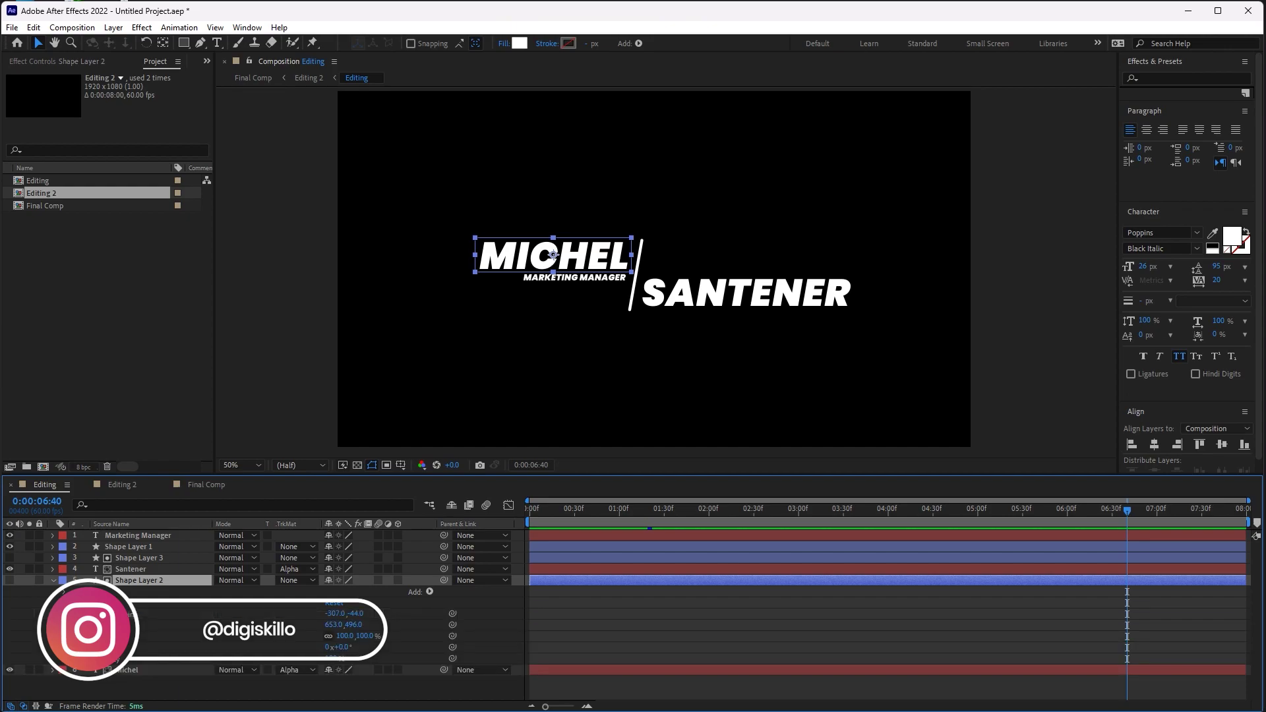
{"action": "left_click", "coordinate": [64, 603]}
{"action": "left_click", "coordinate": [64, 592]}
{"action": "left_click", "coordinate": [76, 603]}
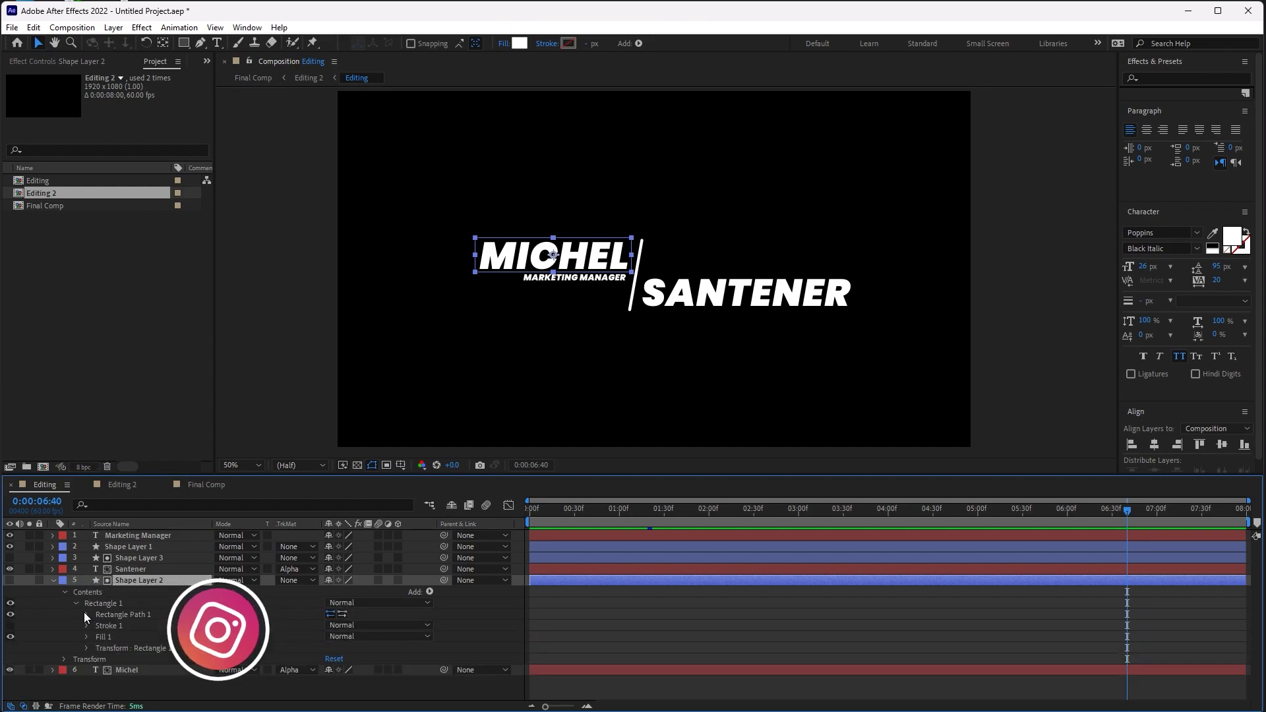
{"action": "left_click", "coordinate": [84, 648]}
{"action": "scroll", "coordinate": [99, 653], "scroll_direction": "down", "scroll_amount": 1}
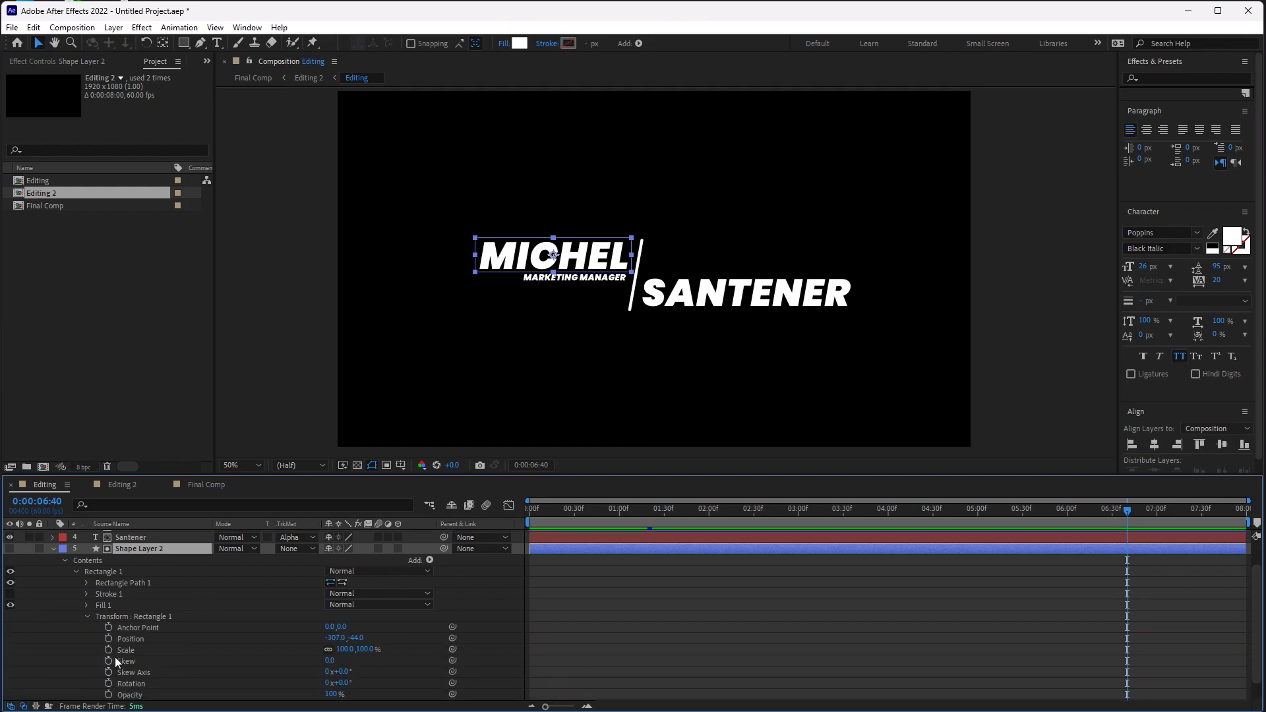
Set the MICHEL rectangle's Skew to 10 and shift its Position X from -307 to -288
{"action": "left_click_drag", "start_coordinate": [328, 662], "coordinate": [336, 663]}
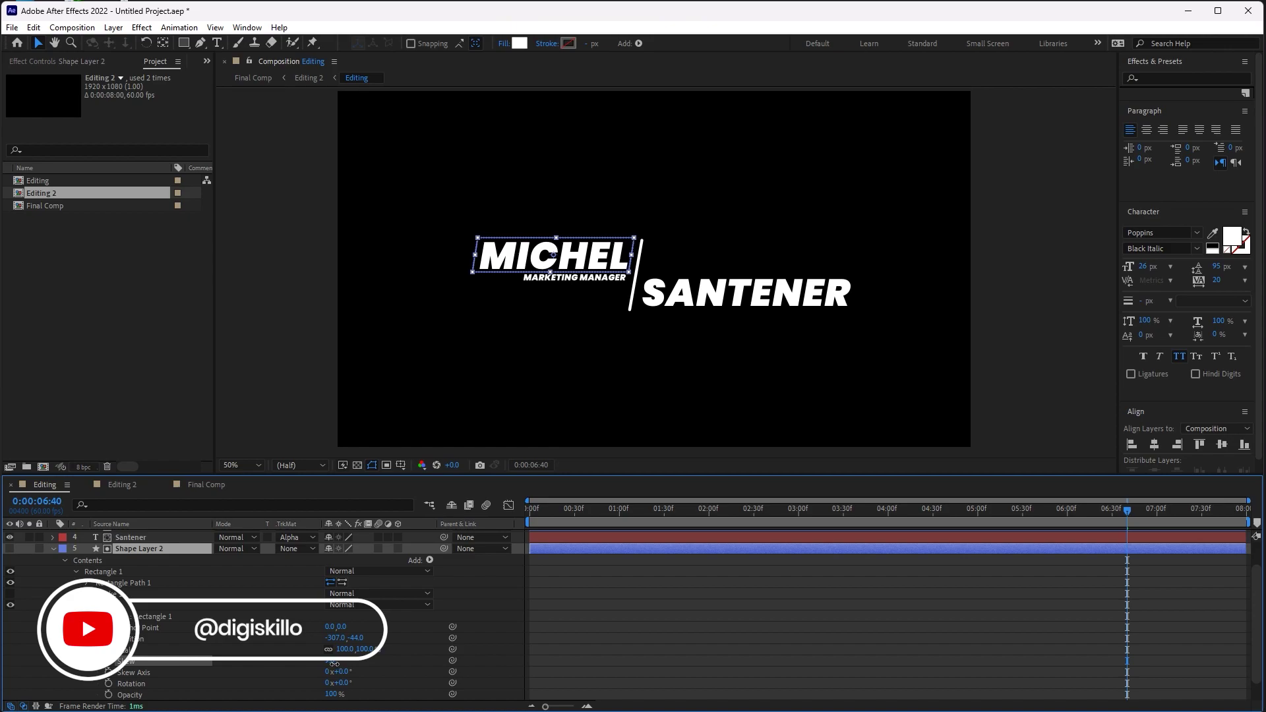
{"action": "key", "text": "period"}
{"action": "key", "text": "period"}
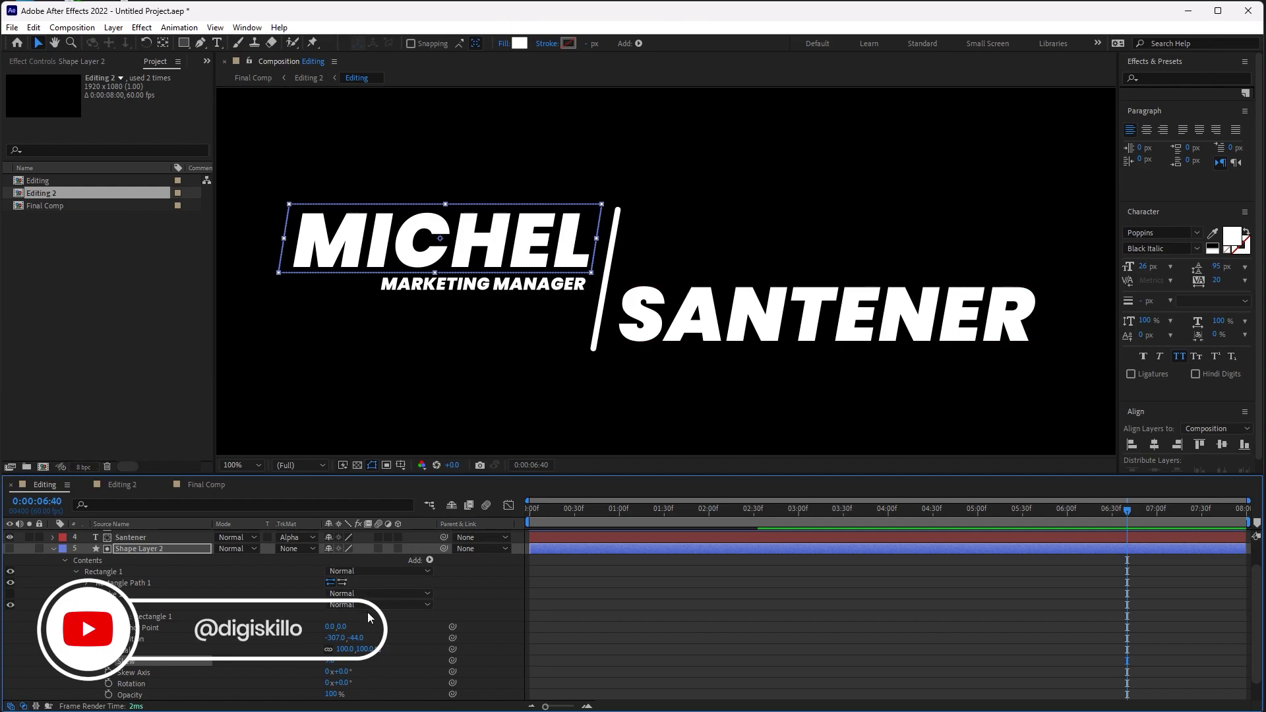
{"action": "left_click", "coordinate": [331, 660]}
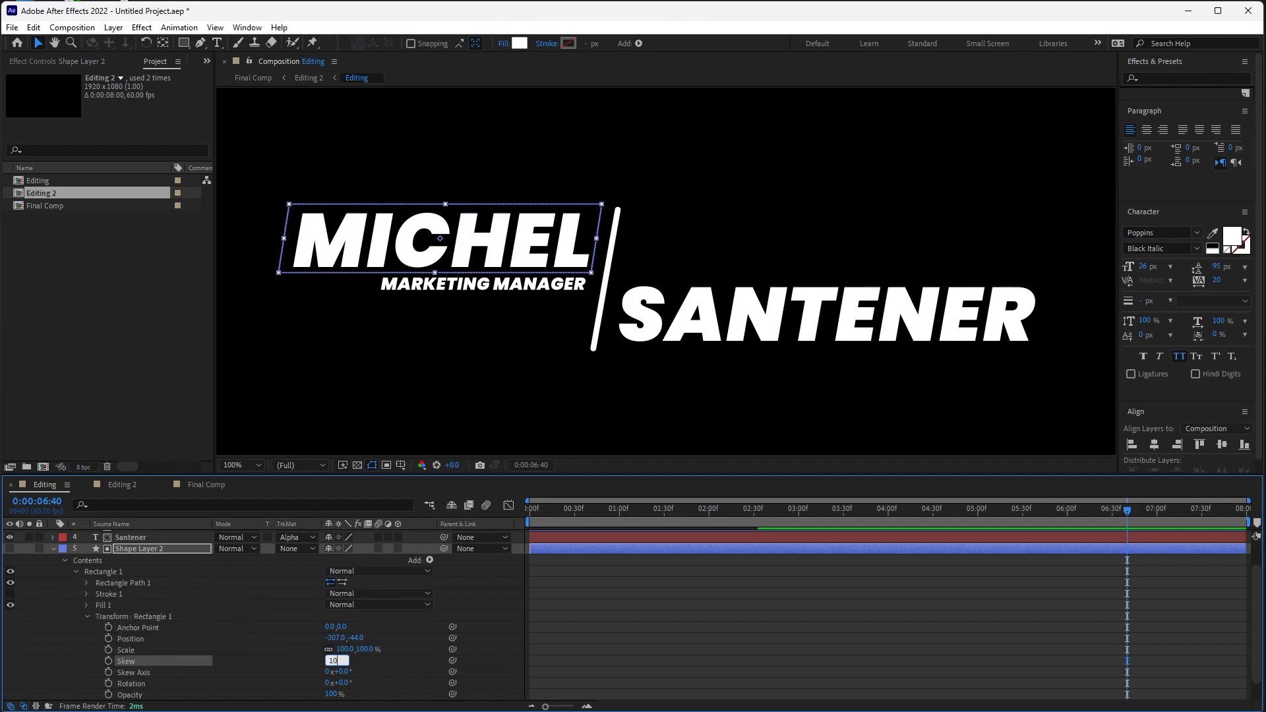
{"action": "type", "text": "20"}
{"action": "key", "text": "Return"}
{"action": "left_click_drag", "start_coordinate": [530, 210], "coordinate": [543, 209]}
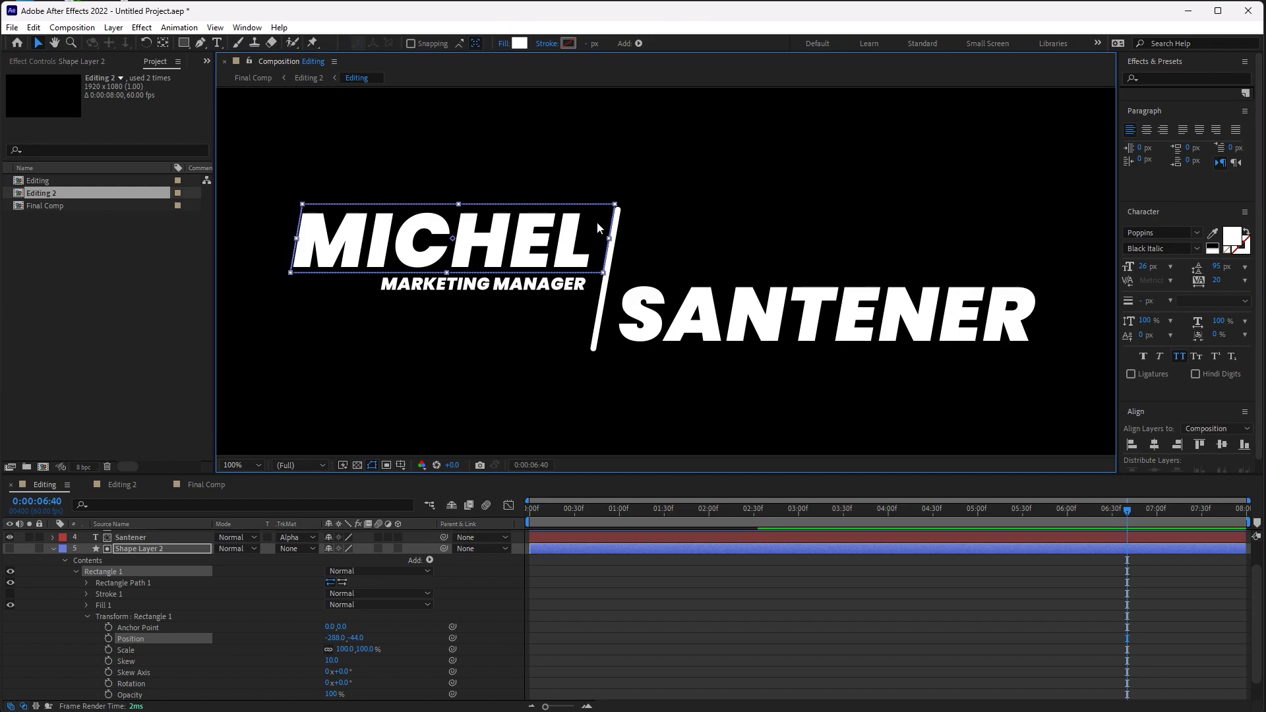
{"action": "left_click", "coordinate": [54, 549]}
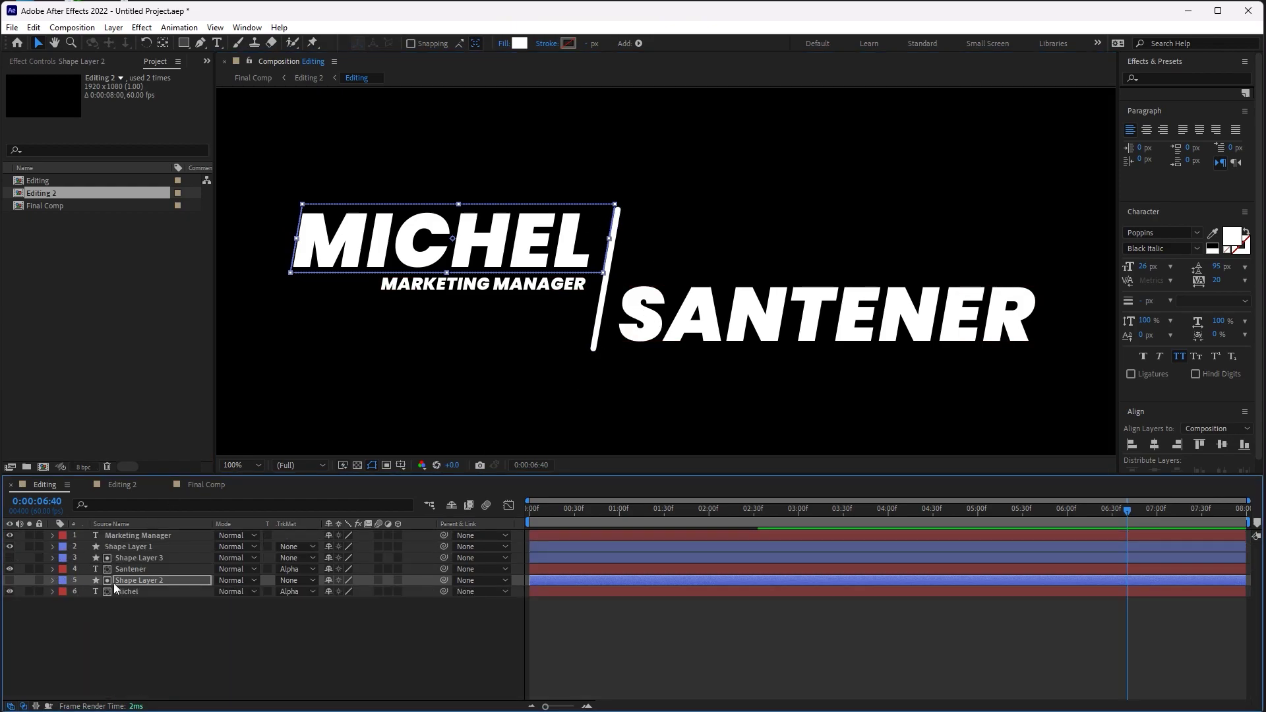
Select Shape Layer 3 behind SANTENER and expand its Rectangle 1 Transform properties
{"action": "left_click", "coordinate": [140, 559]}
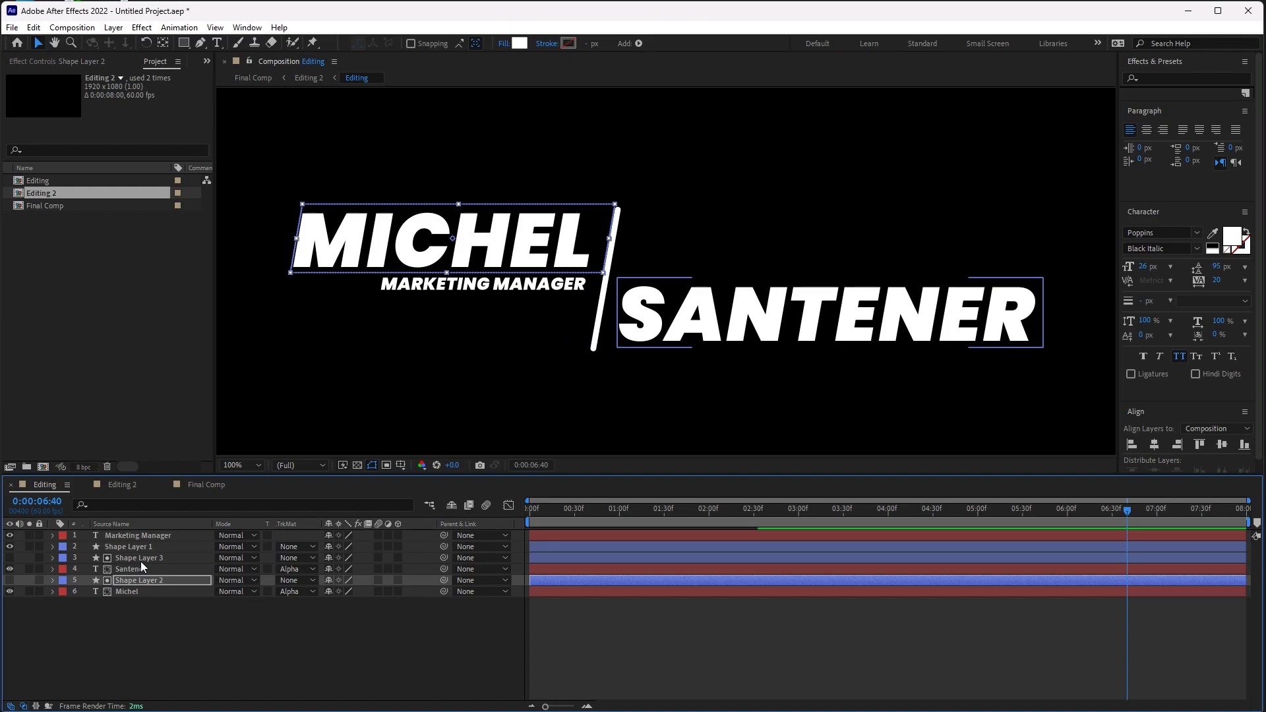
{"action": "left_click", "coordinate": [53, 557]}
{"action": "left_click", "coordinate": [65, 569]}
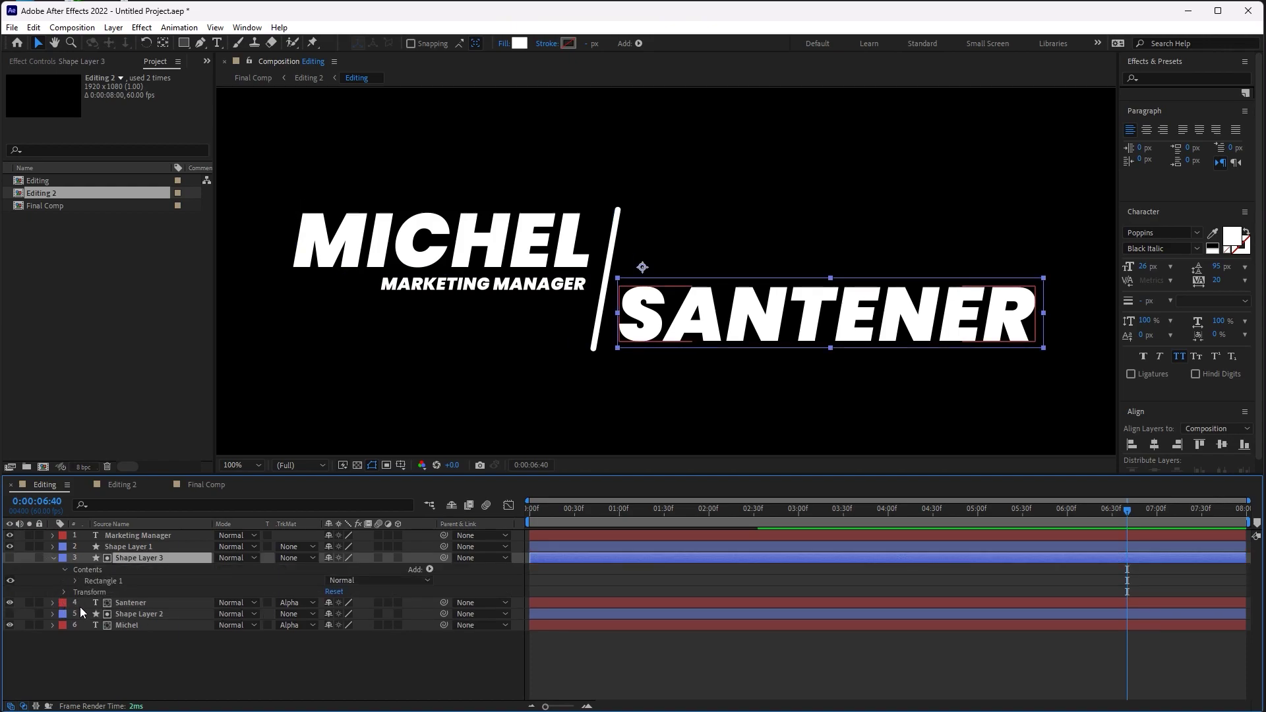
{"action": "left_click", "coordinate": [76, 580]}
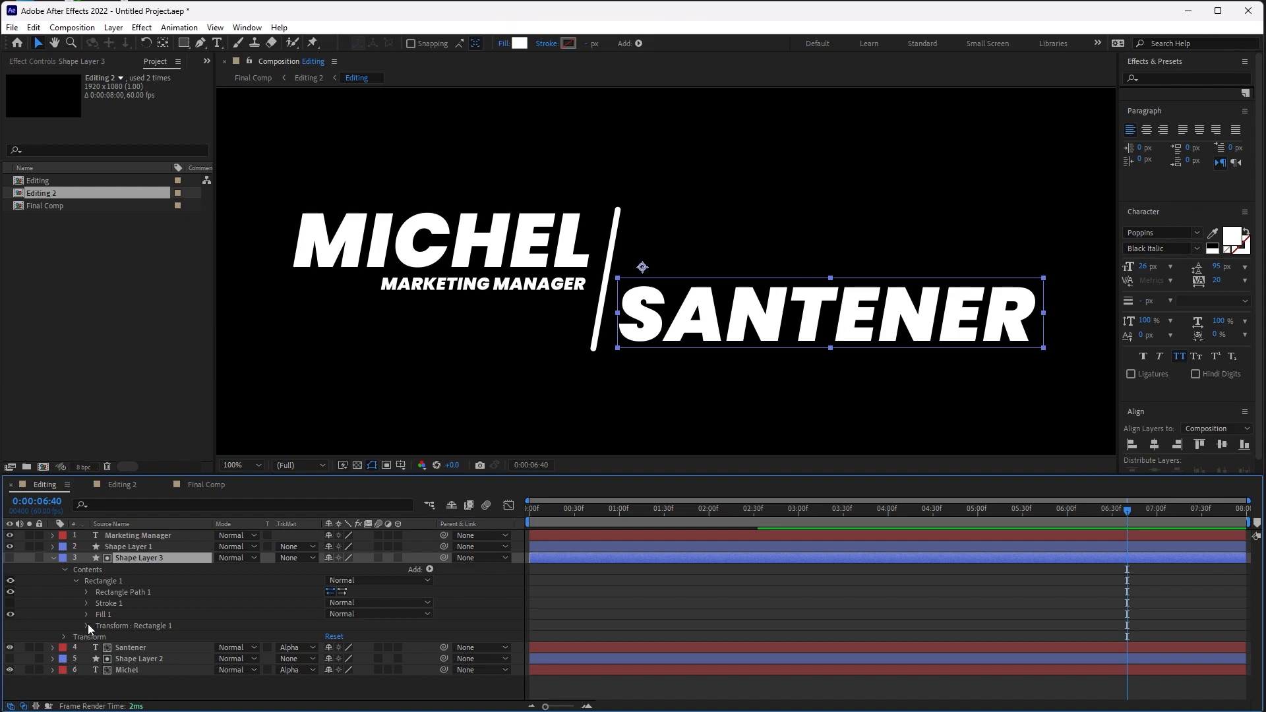
{"action": "left_click", "coordinate": [87, 626]}
Give the SANTENER rectangle Skew 10, widen it to 104.6%, and nudge it left to X 278
{"action": "left_click", "coordinate": [331, 661]}
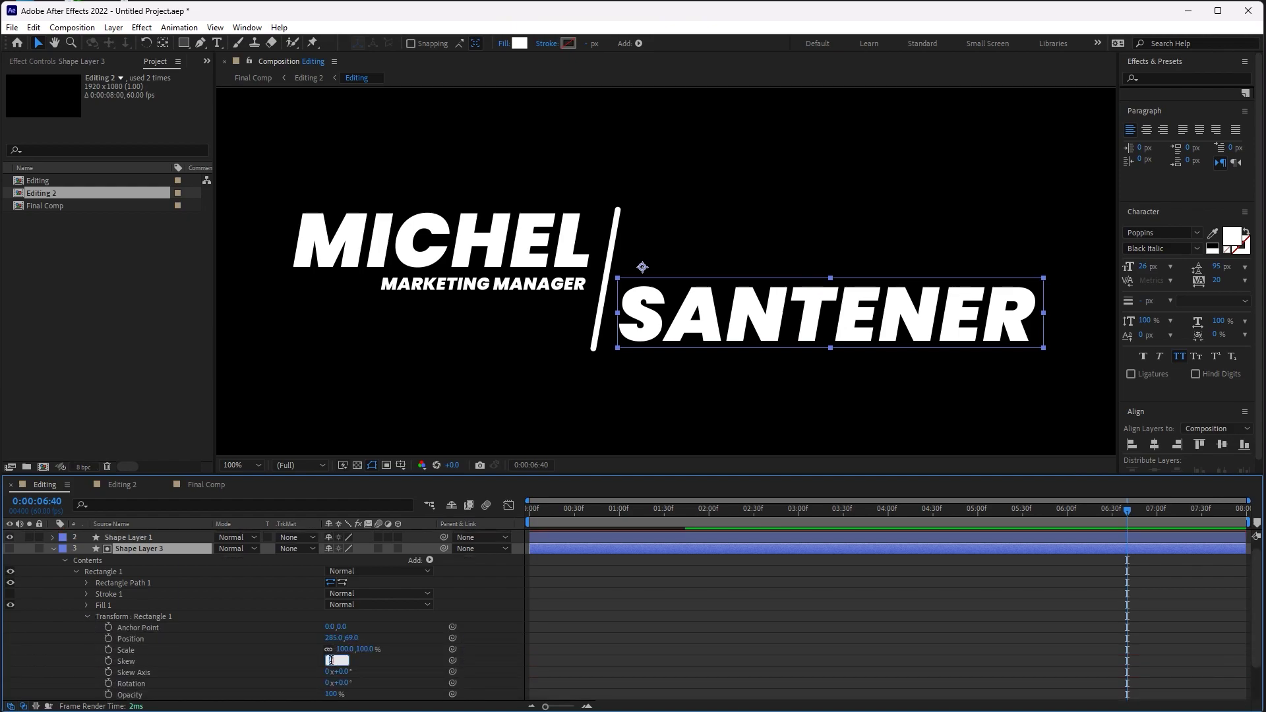
{"action": "type", "text": "10.0"}
{"action": "key", "text": "Return"}
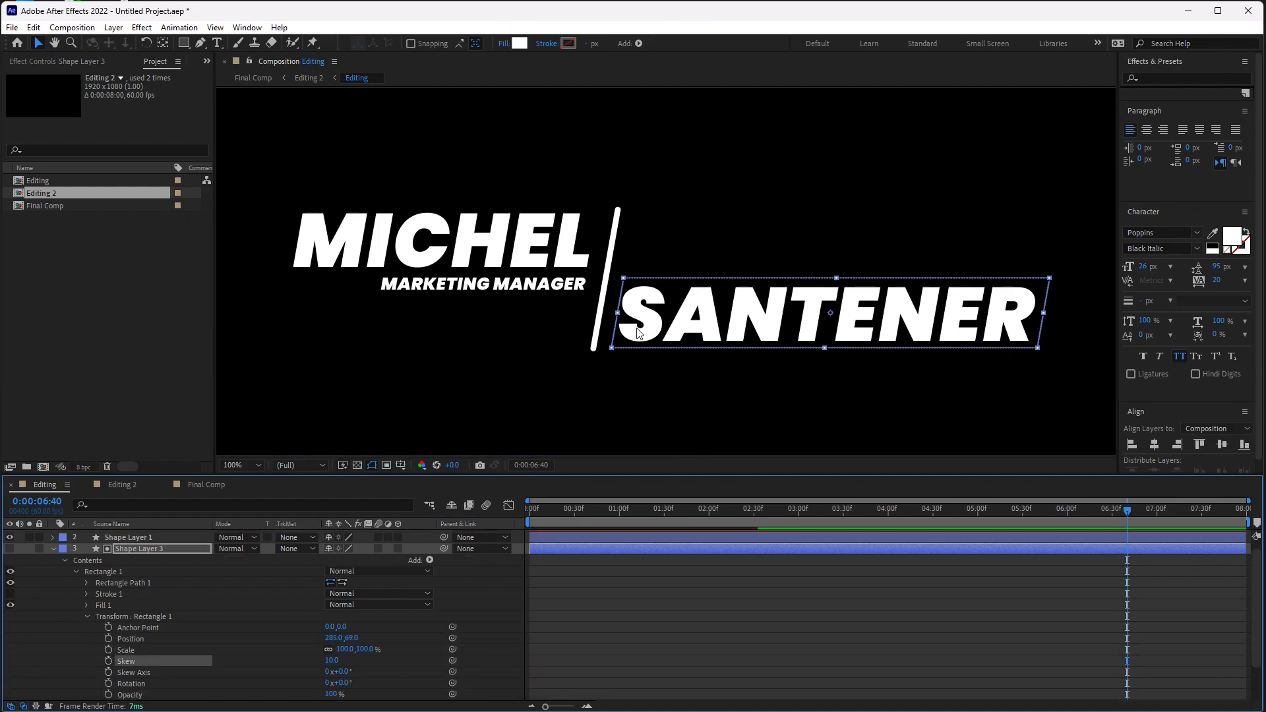
{"action": "left_click_drag", "start_coordinate": [621, 314], "coordinate": [607, 315]}
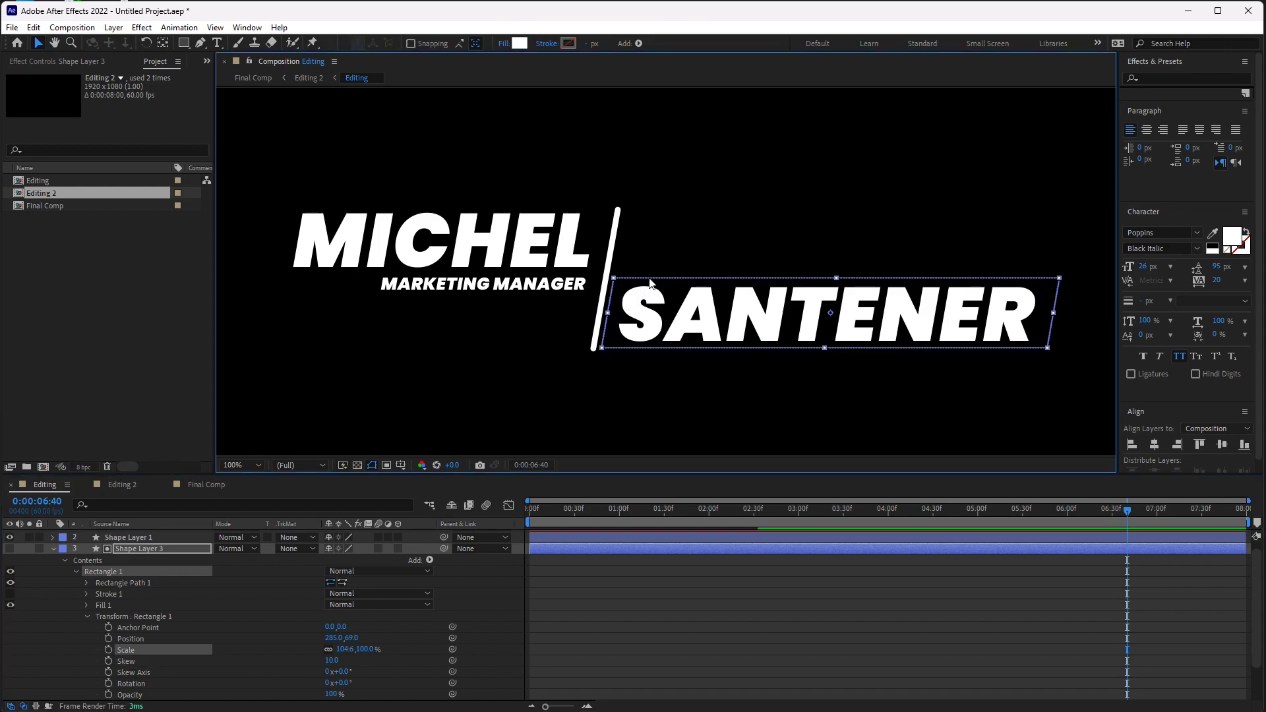
{"action": "key", "text": "Left"}
{"action": "key", "text": "Left"}
{"action": "key", "text": "Left"}
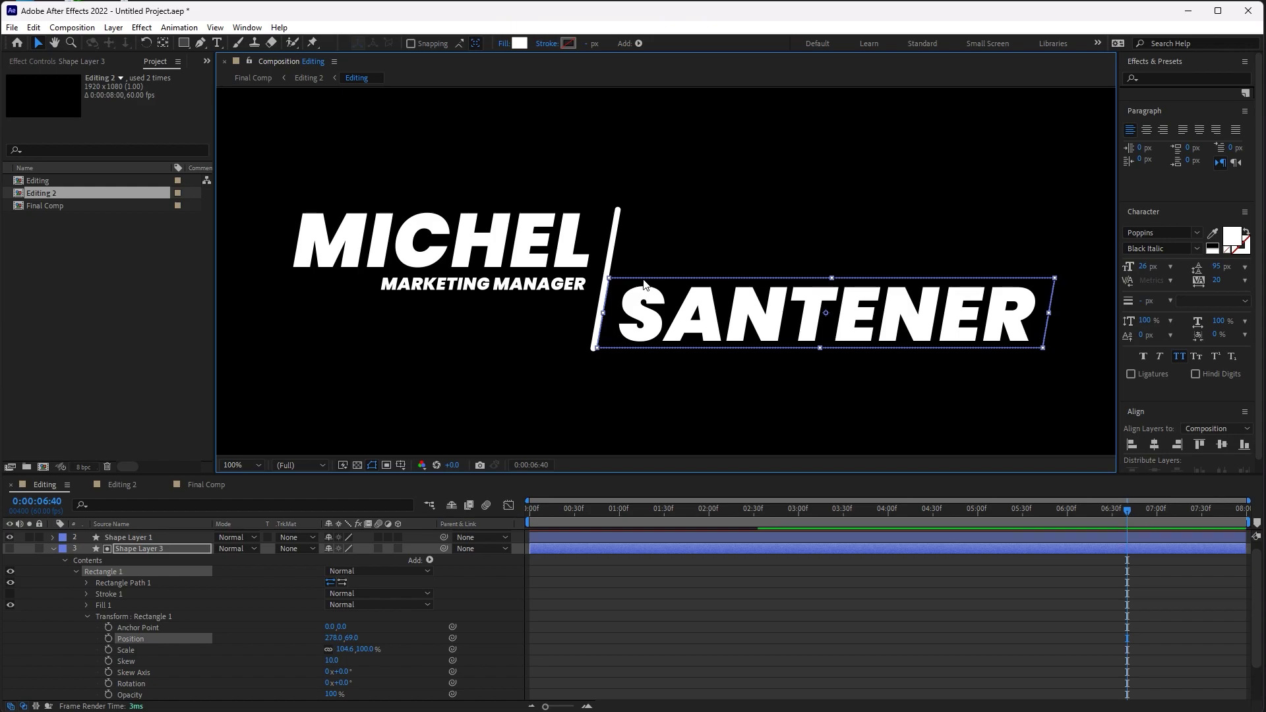
{"action": "left_click", "coordinate": [190, 484]}
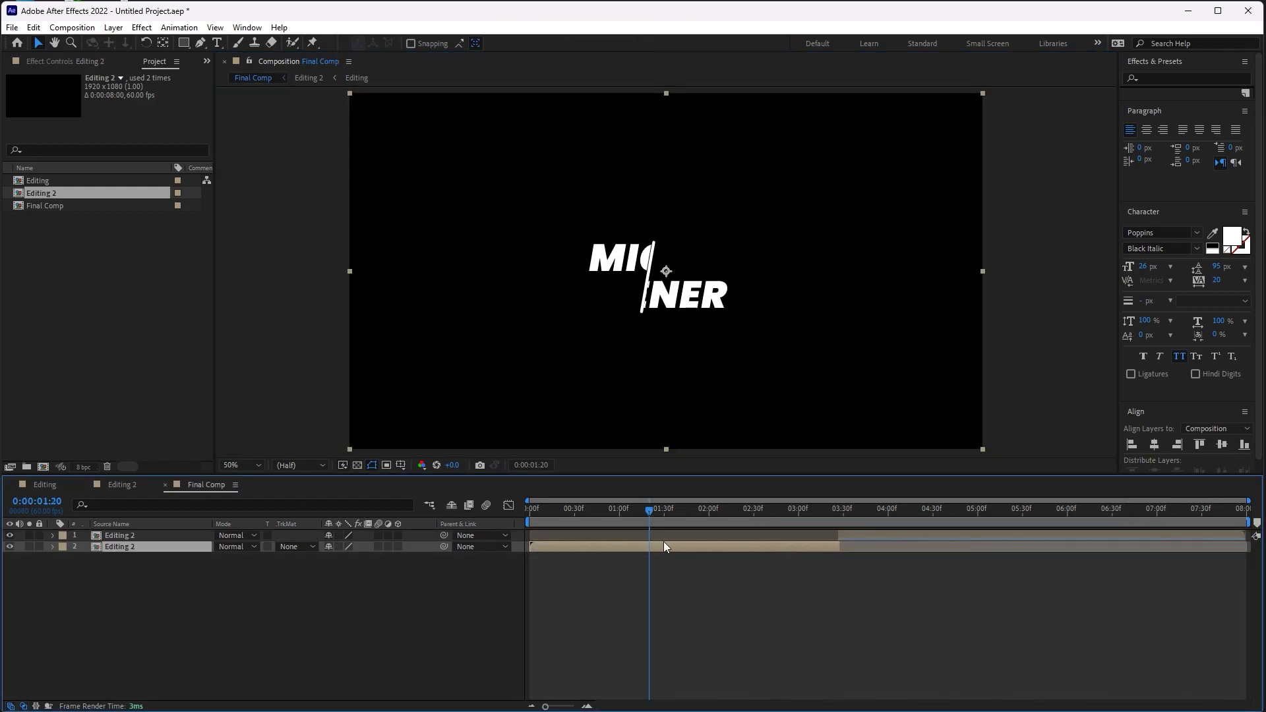
{"action": "left_click", "coordinate": [533, 508]}
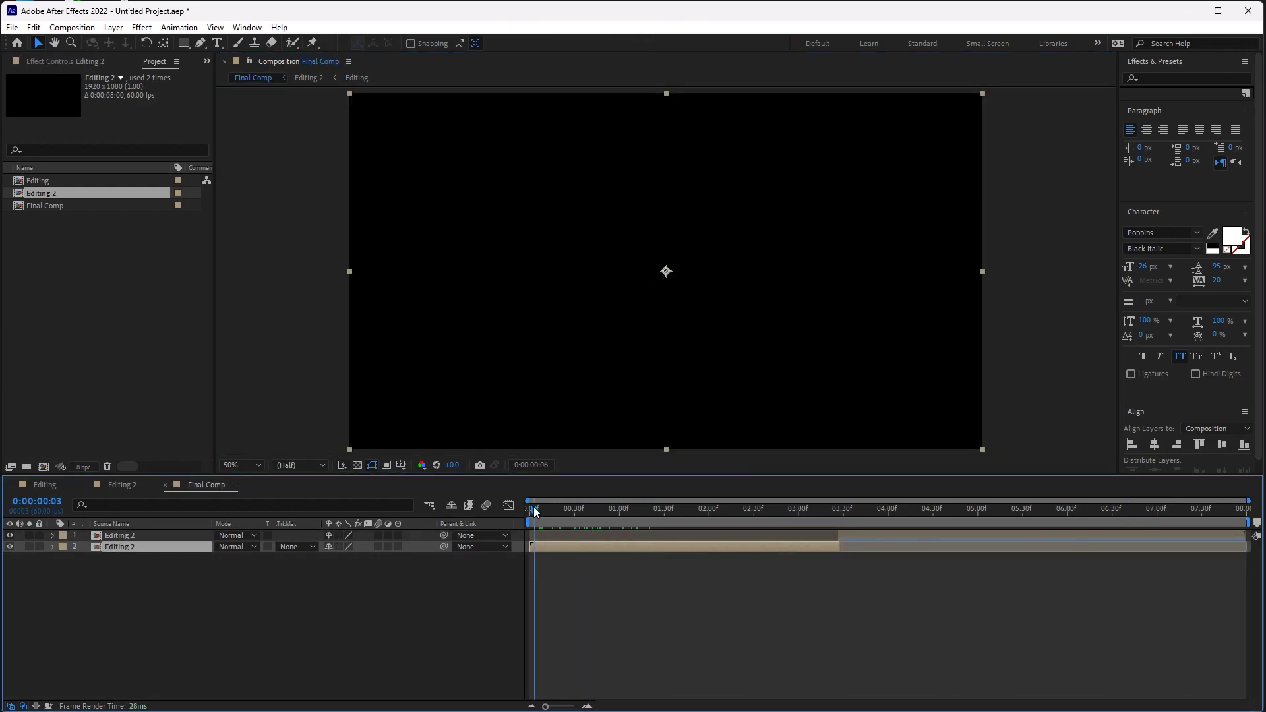
{"action": "key", "text": "space"}
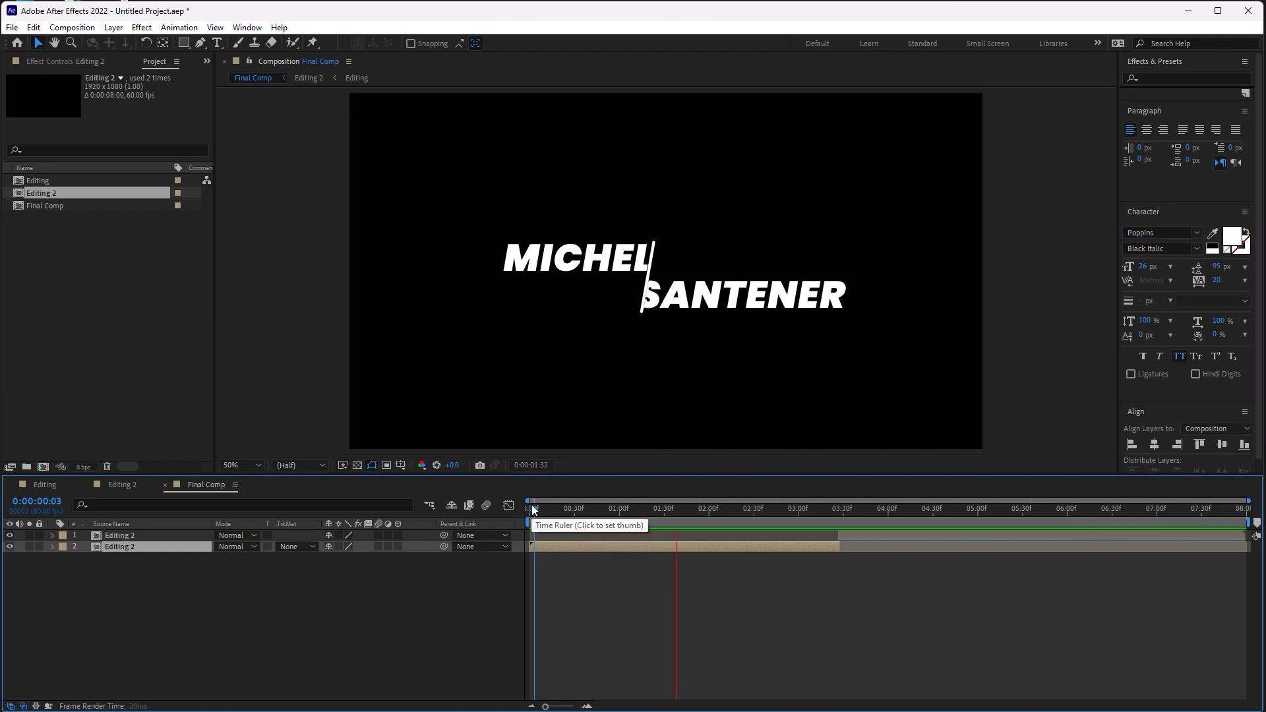
{"action": "left_click_drag", "start_coordinate": [583, 512], "coordinate": [647, 510]}
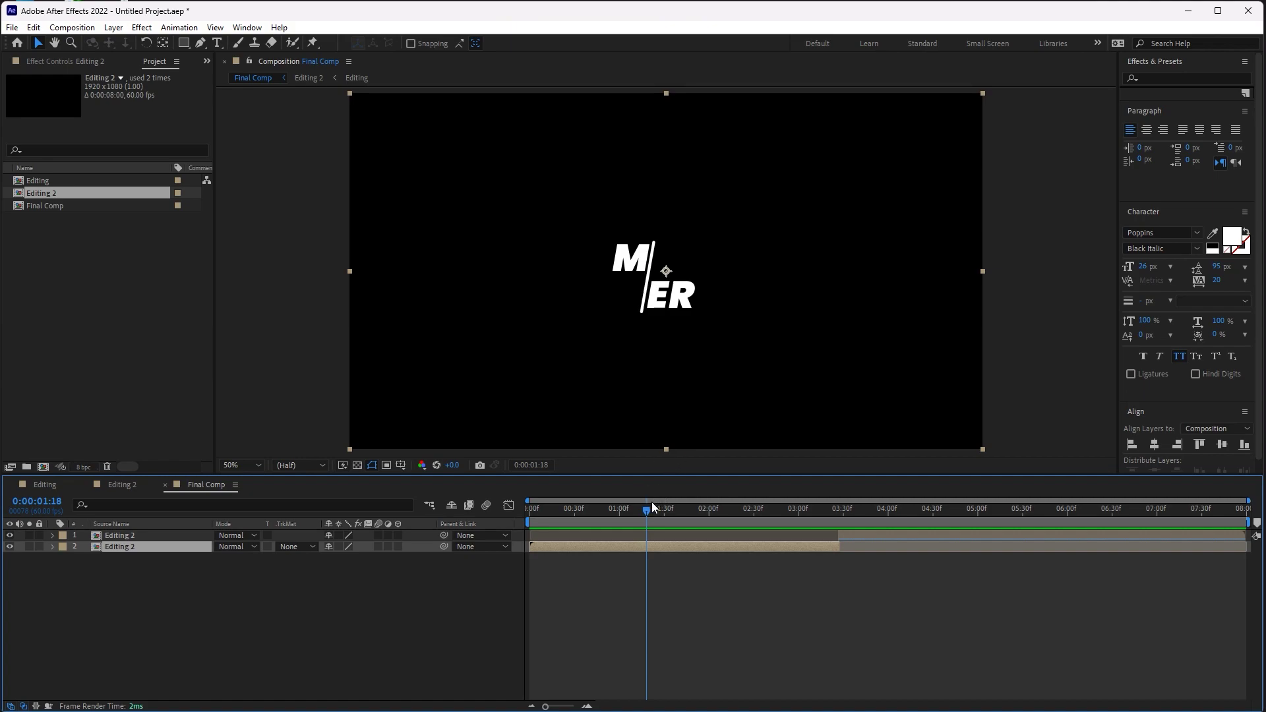
{"action": "left_click_drag", "start_coordinate": [650, 509], "coordinate": [710, 516]}
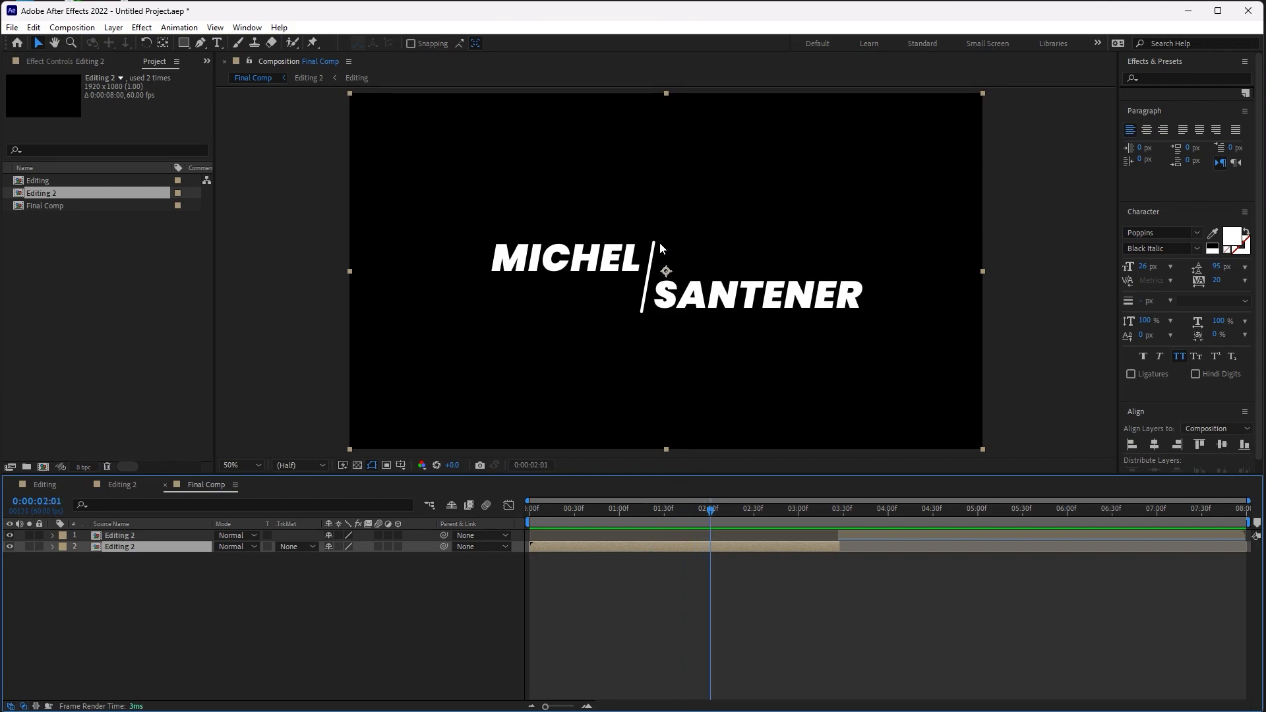
{"action": "left_click_drag", "start_coordinate": [706, 508], "coordinate": [534, 501]}
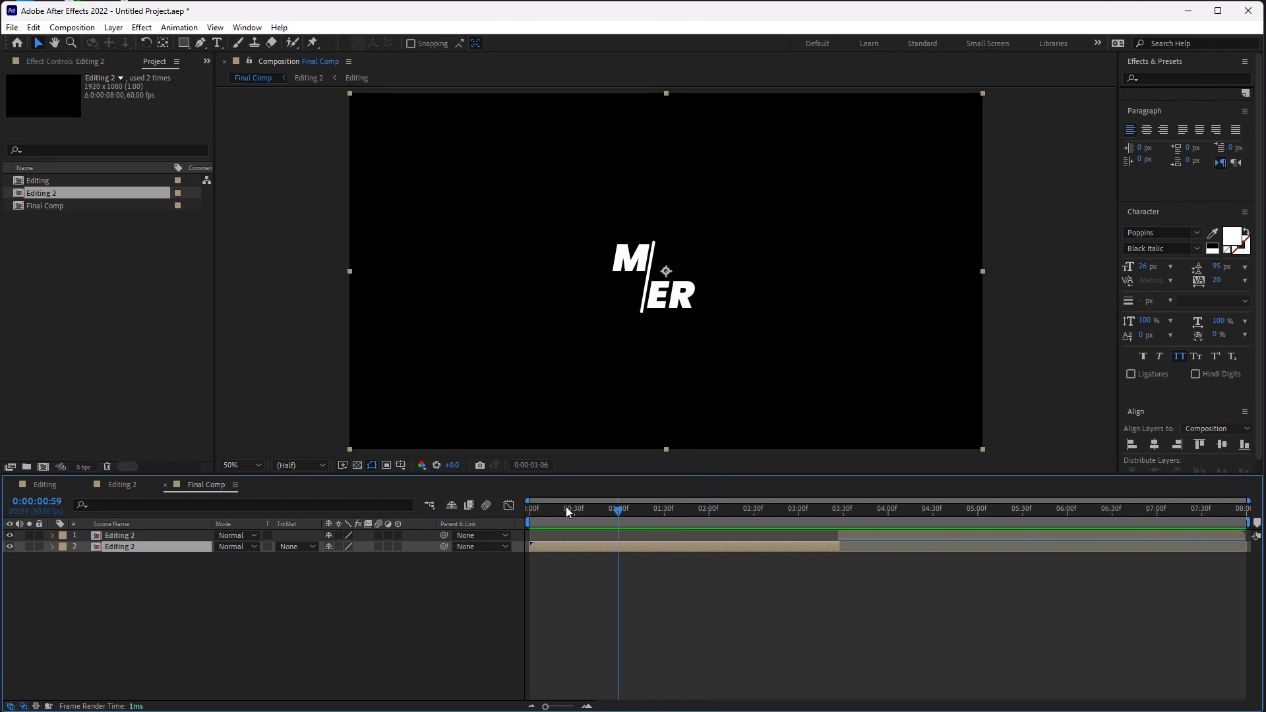